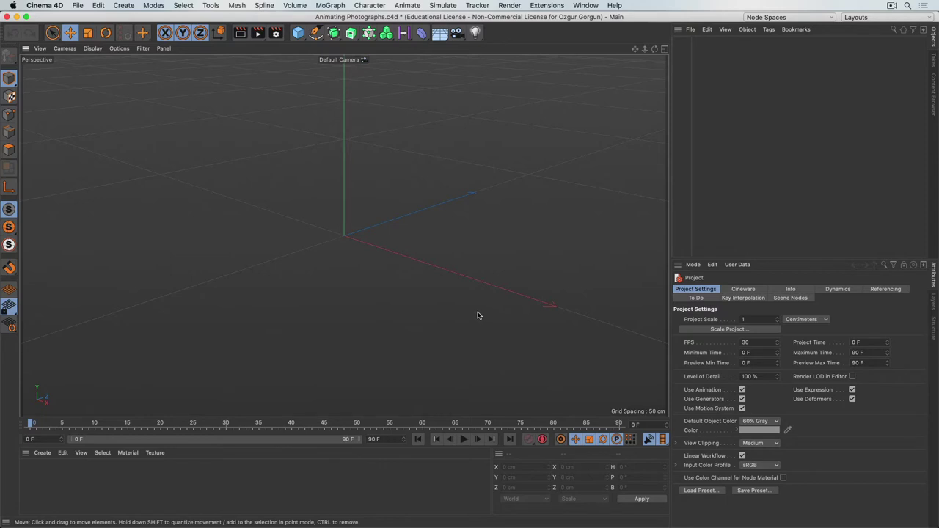
Create a Camera object from the top toolbar, getting the default 36 mm focal length
left_click(458, 34)
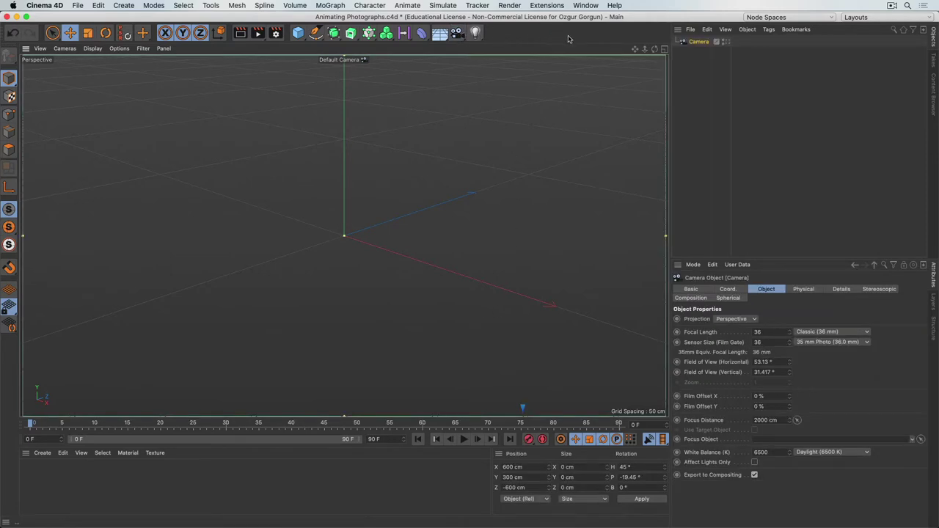
Give the Camera a Tracker Tags > Camera Calibrator tag and browse for its image
right_click(698, 44)
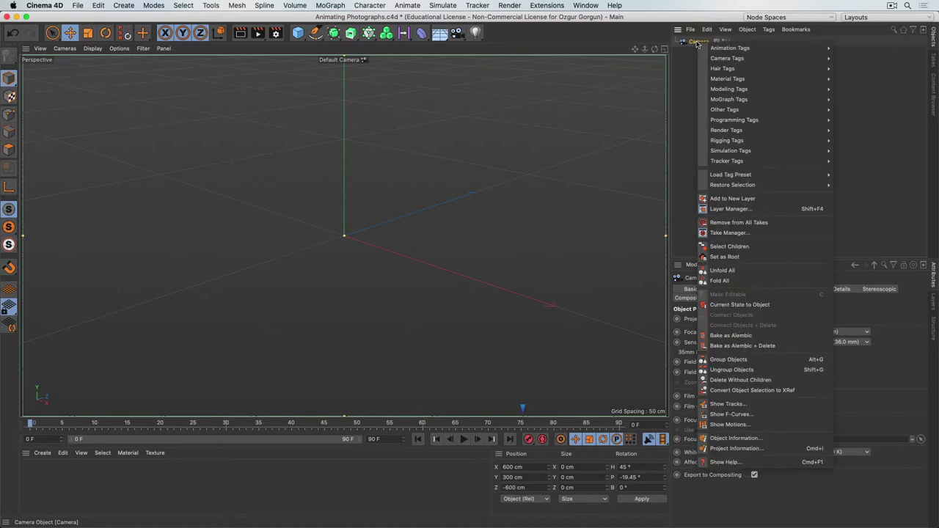
mouse_move(794, 163)
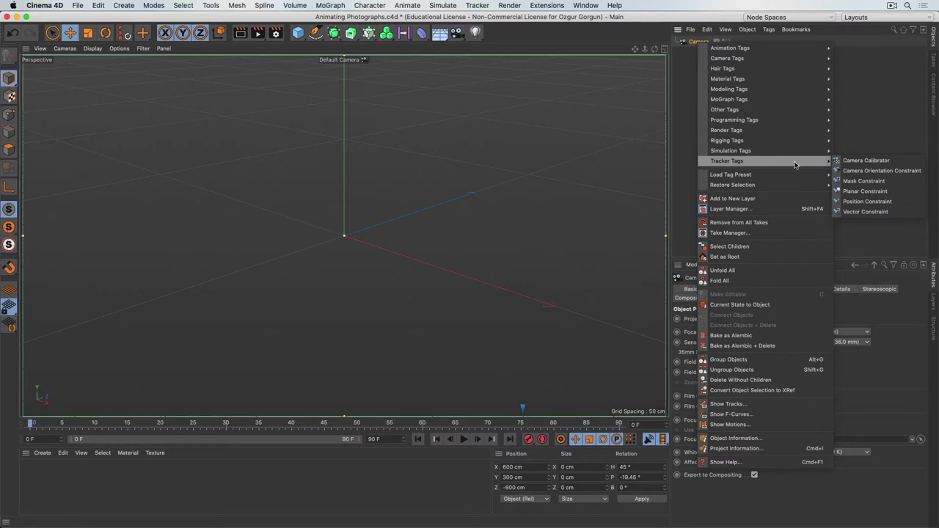
left_click(896, 161)
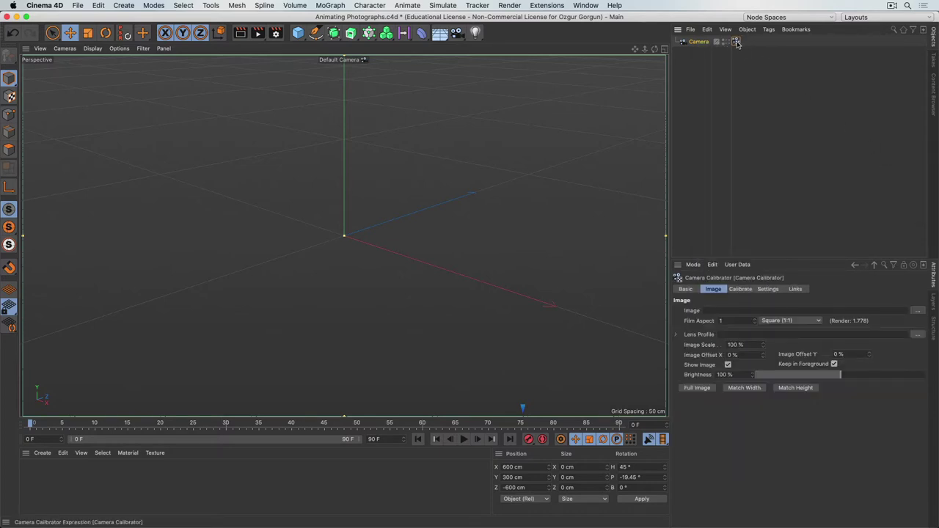
left_click(918, 312)
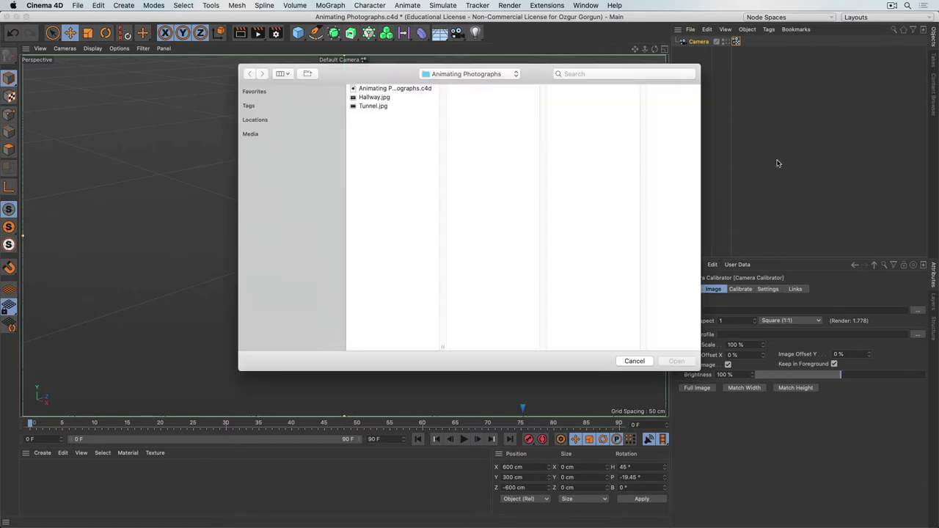
Load Tunnel.jpg as the calibrator image and bring up the Calibrate settings
left_click(379, 106)
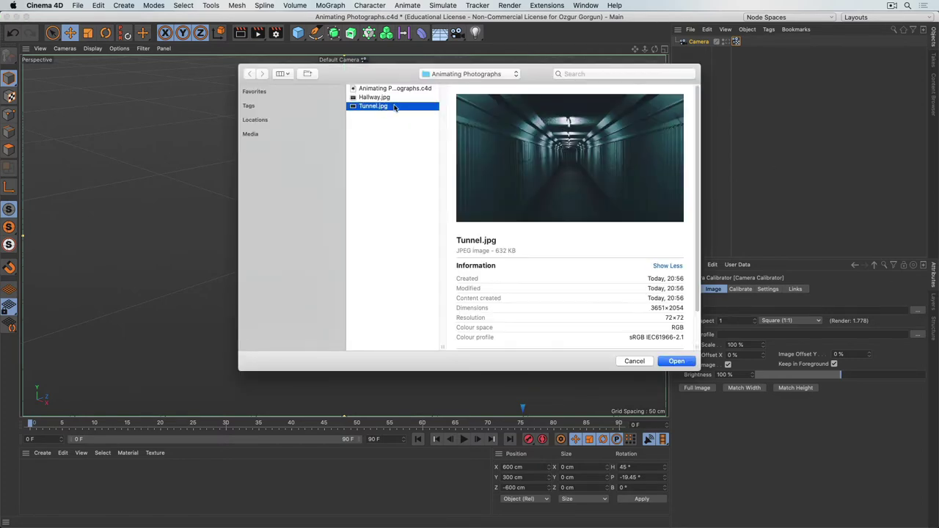
left_click(677, 362)
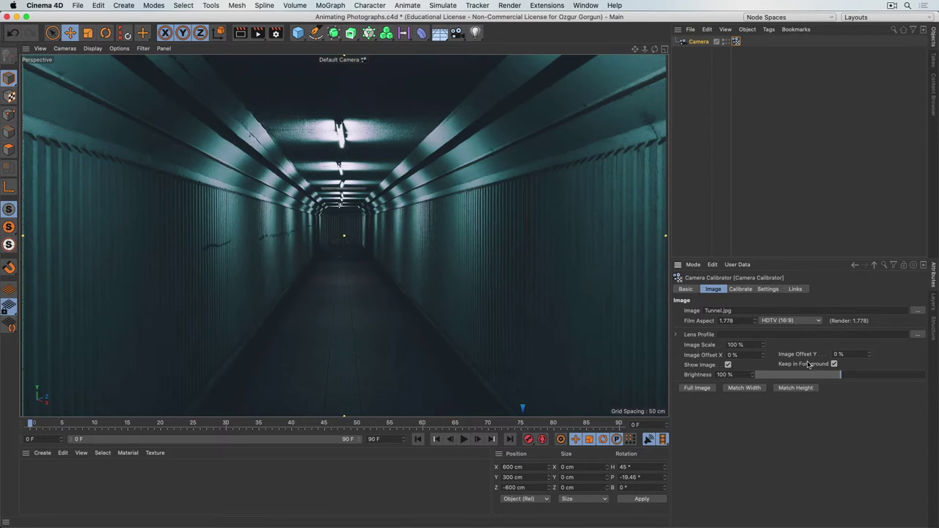
left_click(741, 289)
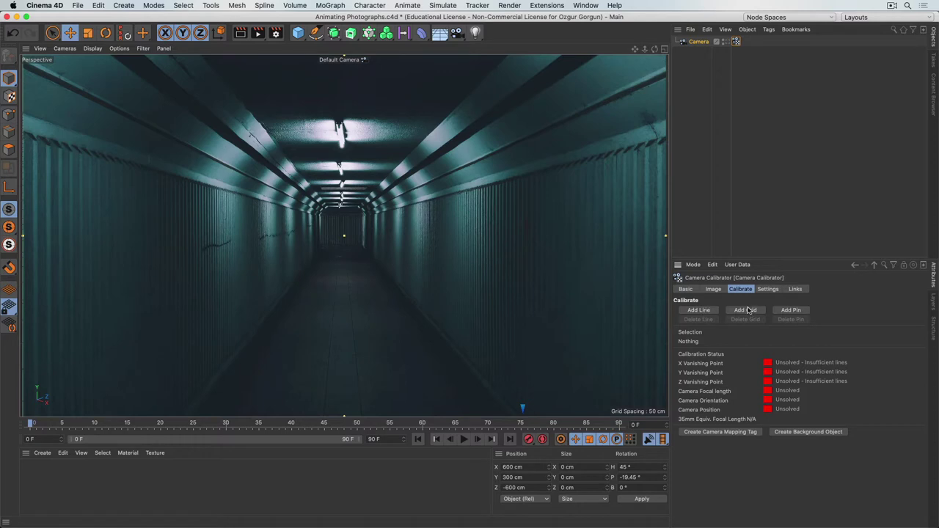
Add a first calibration line across the tunnel photo
left_click(697, 310)
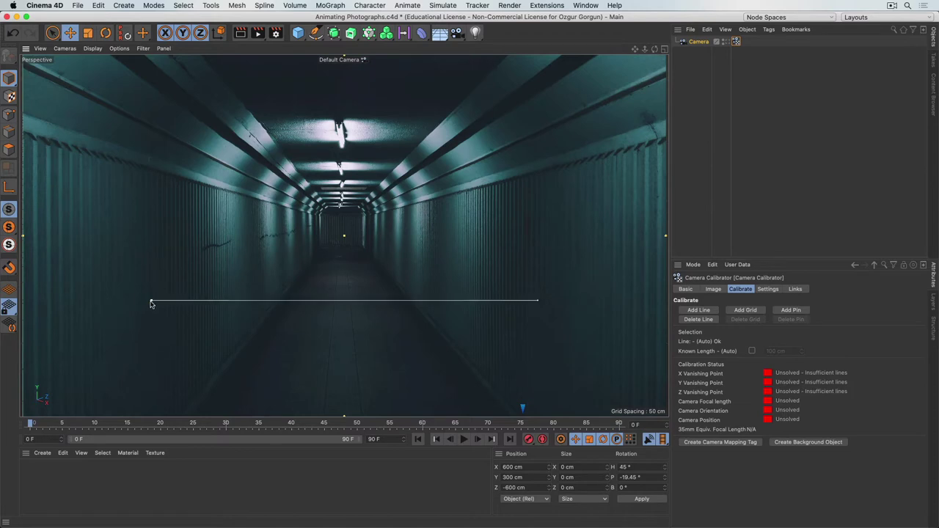
Move the line's endpoints onto the upper-left ceiling edge, running toward the vanishing point
left_click_drag(151, 300, 154, 152)
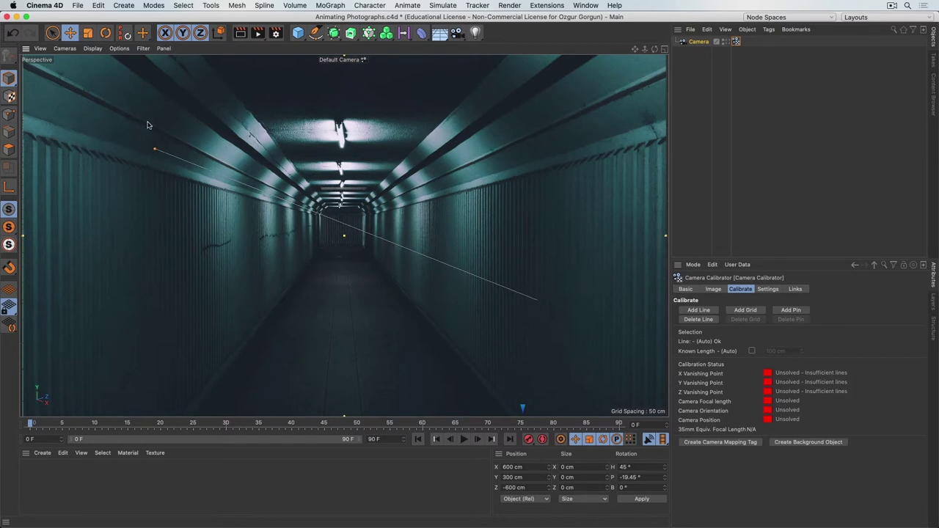
left_click_drag(154, 149, 127, 127)
left_click_drag(127, 127, 124, 113)
left_click_drag(538, 300, 270, 189)
Cycle the line to the blue Z axis and duplicate it onto the right ceiling edge
left_click(223, 162, "shift")
left_click(220, 160, "shift")
left_click(219, 159, "shift")
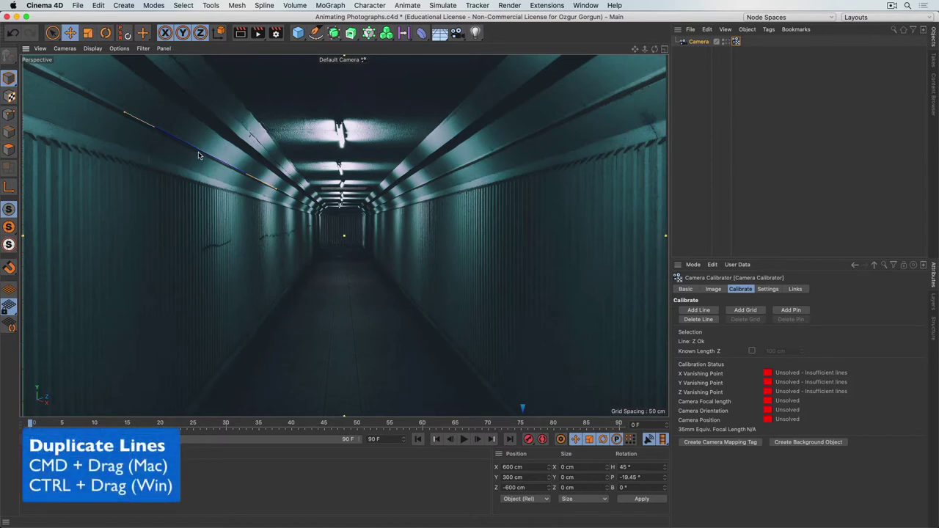
left_click_drag(199, 152, 388, 215, "super")
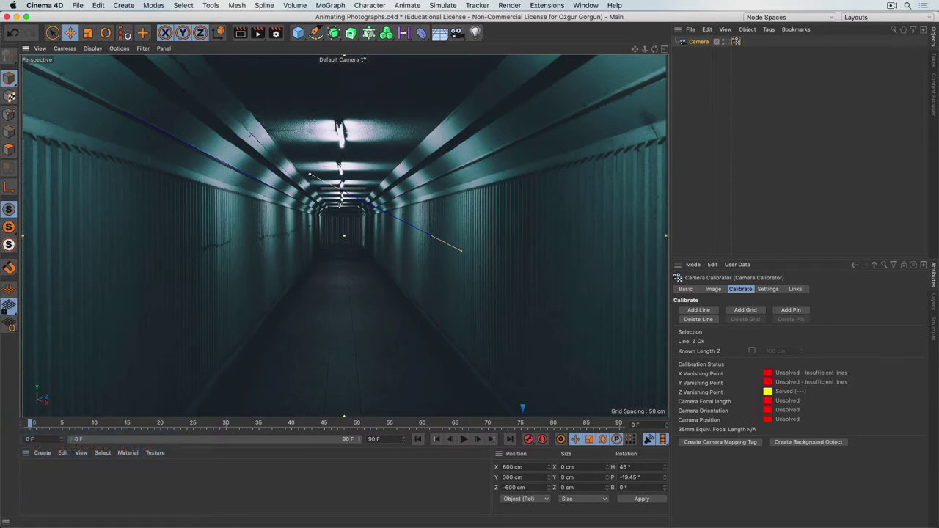
left_click_drag(310, 174, 375, 198)
Stretch the copied Z line up the right ceiling edge and duplicate another onto the right wall
left_click_drag(460, 253, 522, 89)
left_click_drag(522, 85, 525, 81)
left_click_drag(354, 242, 504, 129, "ctrl")
left_click_drag(429, 185, 434, 219)
Drag the new Z line's ends down along the tunnel floor edge and change its axis
mouse_move(507, 162)
left_click_drag(508, 161, 396, 352)
left_click_drag(366, 289, 348, 276)
left_click_drag(397, 354, 361, 402)
left_click_drag(354, 323, 390, 287)
left_click(398, 314, "shift")
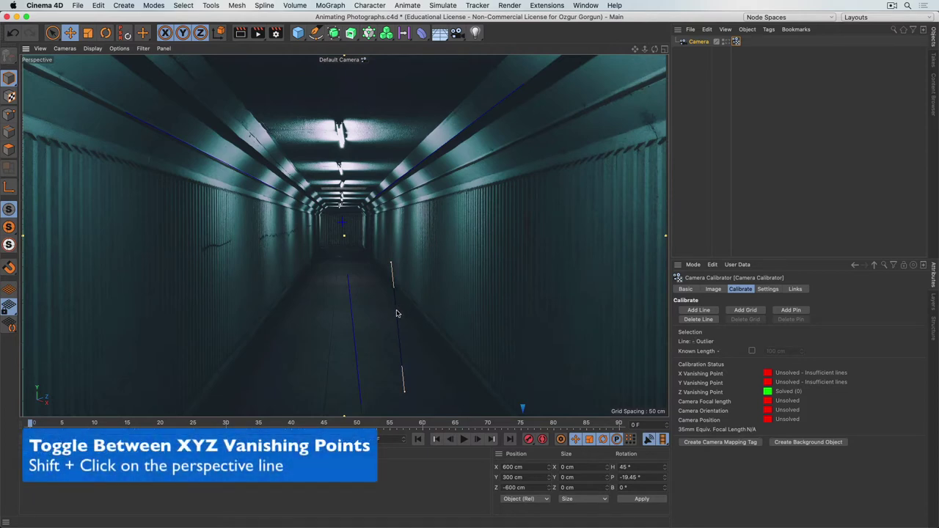
Set the line to the green Y axis and align it vertically with a right-wall rib
left_click(398, 319, "shift")
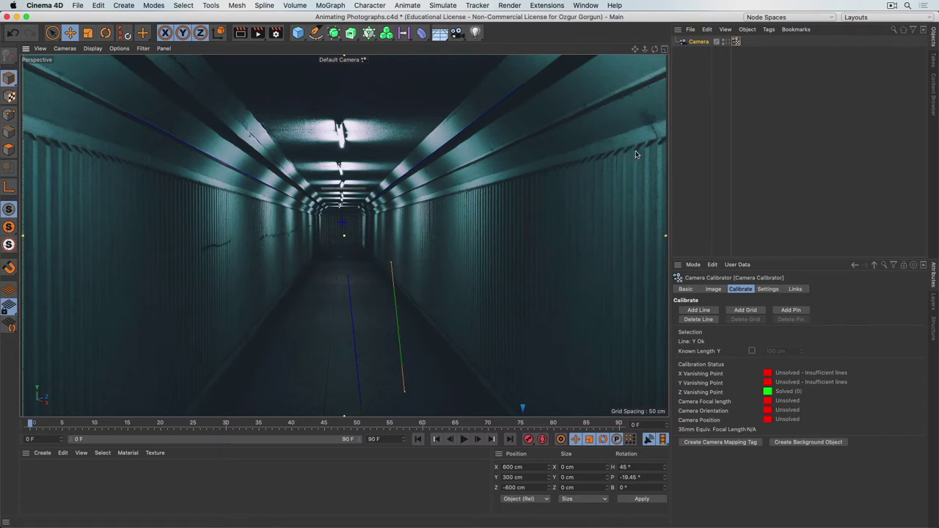
left_click_drag(391, 263, 623, 154)
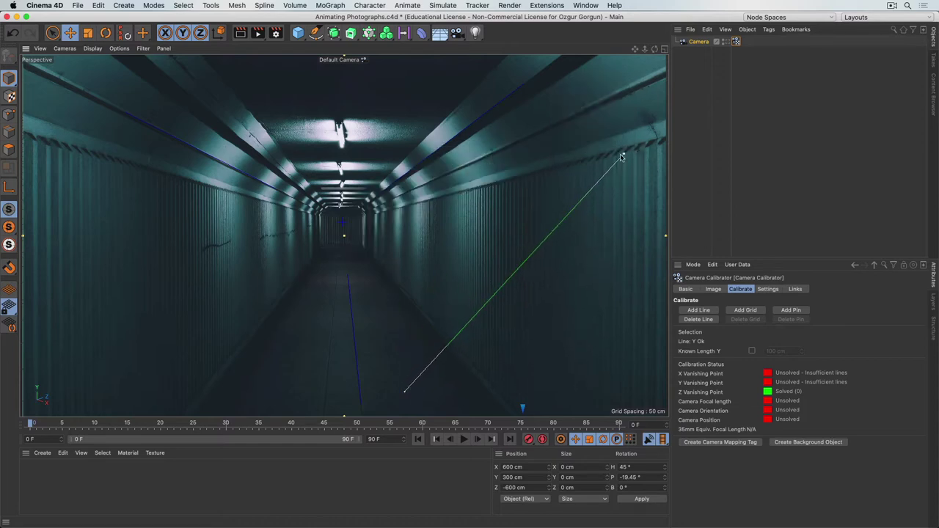
left_click_drag(405, 392, 594, 267)
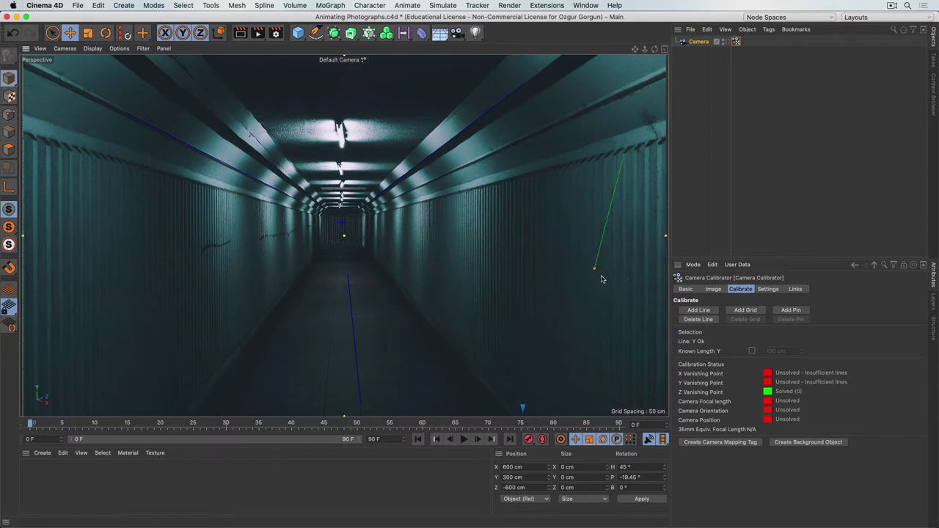
left_click_drag(594, 268, 622, 269)
Duplicate the vertical Y line onto a left-wall rib and shorten it to fit
left_click_drag(625, 222, 190, 258, "super")
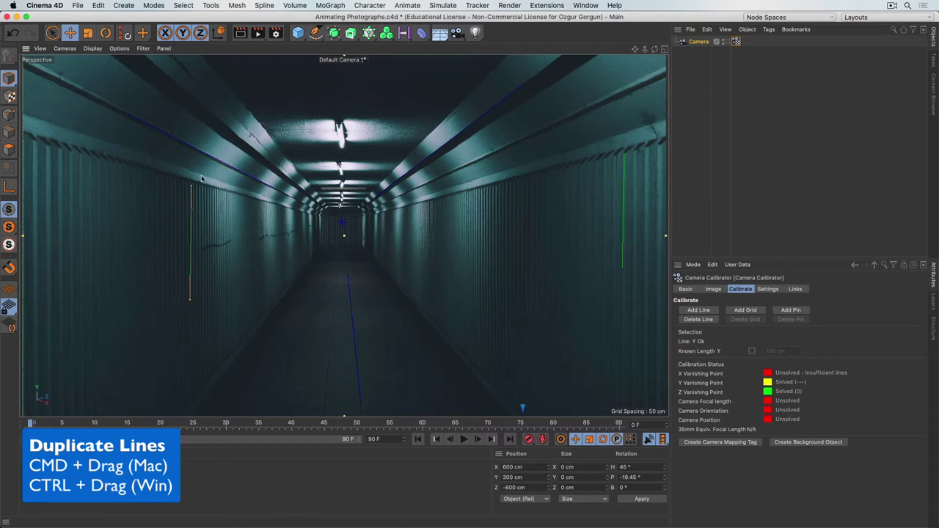
mouse_move(190, 183)
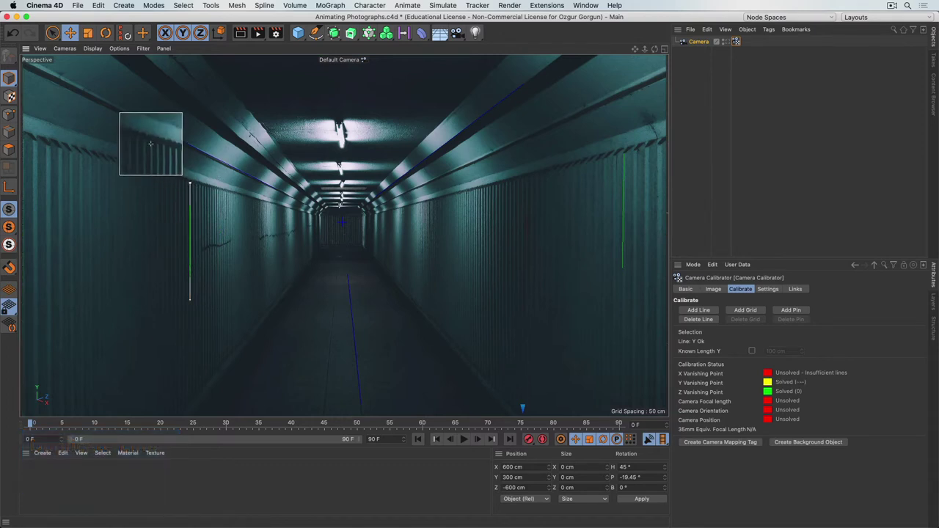
left_click_drag(190, 184, 190, 182)
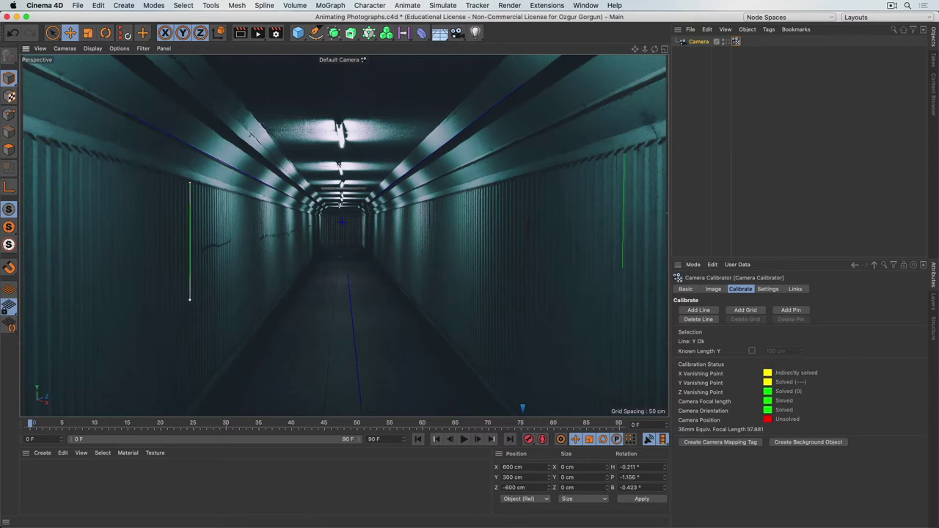
left_click_drag(190, 299, 190, 260)
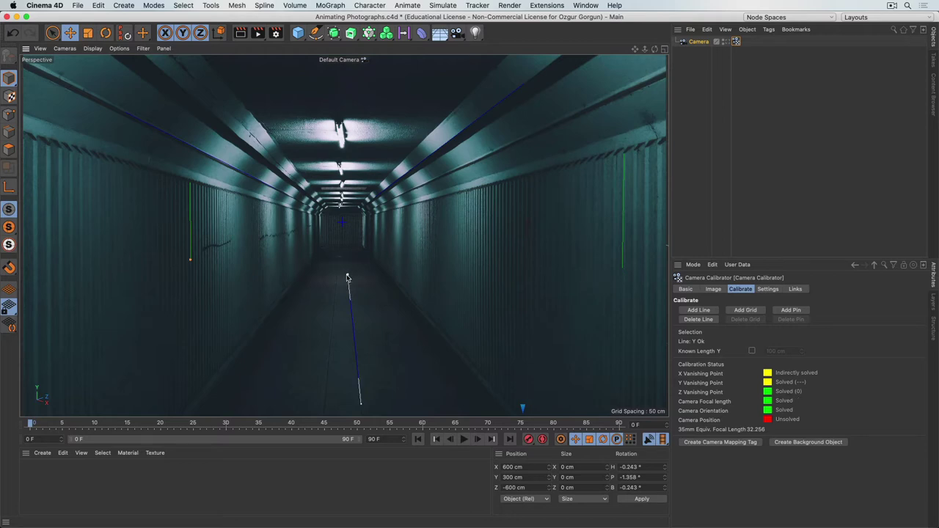
Nudge the floor Z line's far end, then undo both tweaks to restore the solved state
left_click_drag(348, 276, 341, 276)
left_click_drag(343, 277, 337, 276)
key("super+z")
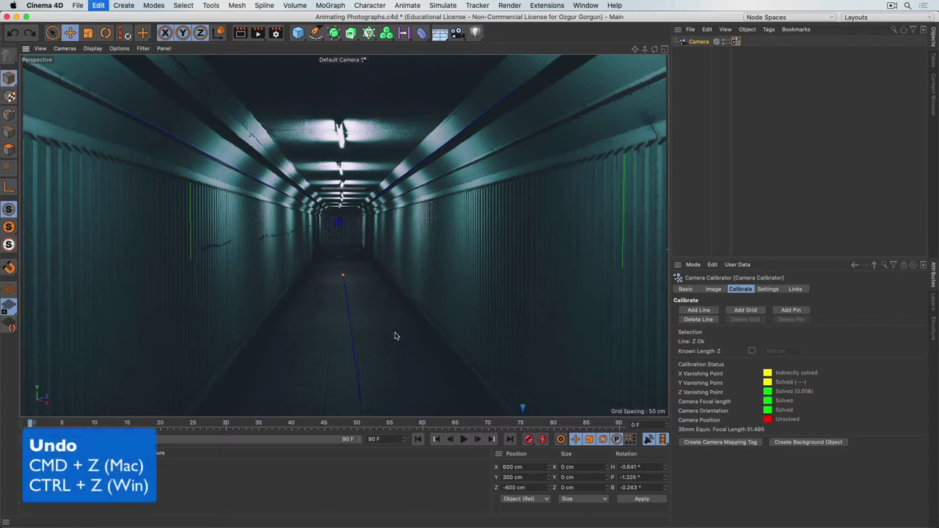
key("super+z")
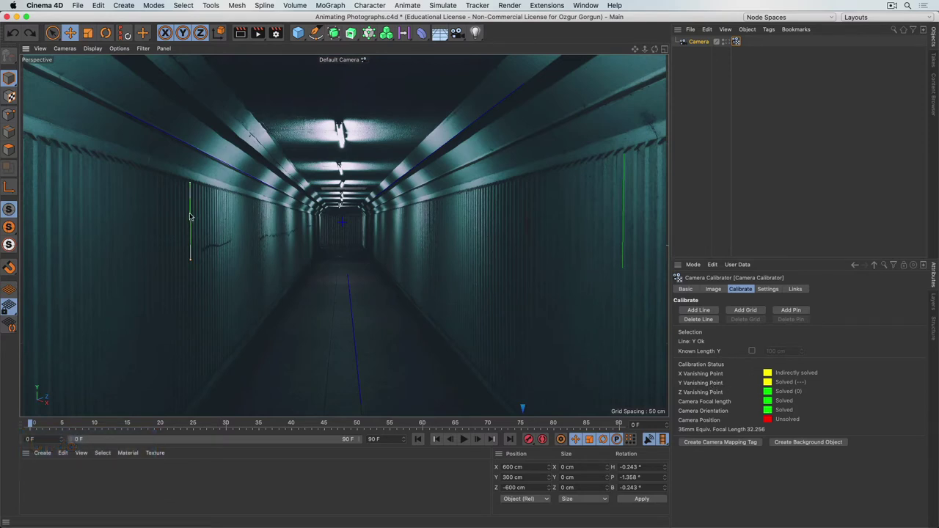
Add vertical Y lines along an outer left-wall seam and a right-wall seam
left_click_drag(190, 220, 80, 197)
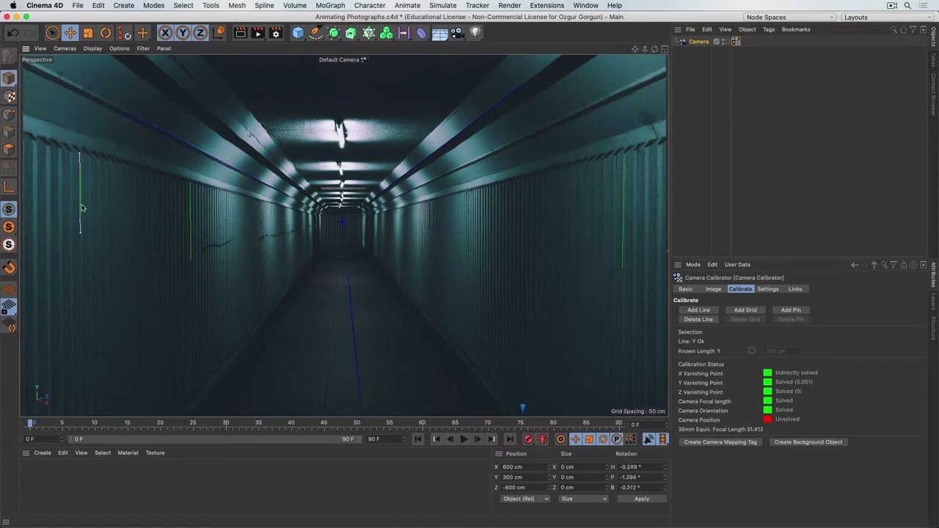
left_click_drag(81, 233, 80, 332)
left_click(80, 250)
left_click_drag(83, 245, 496, 278)
left_click_drag(494, 367, 491, 386)
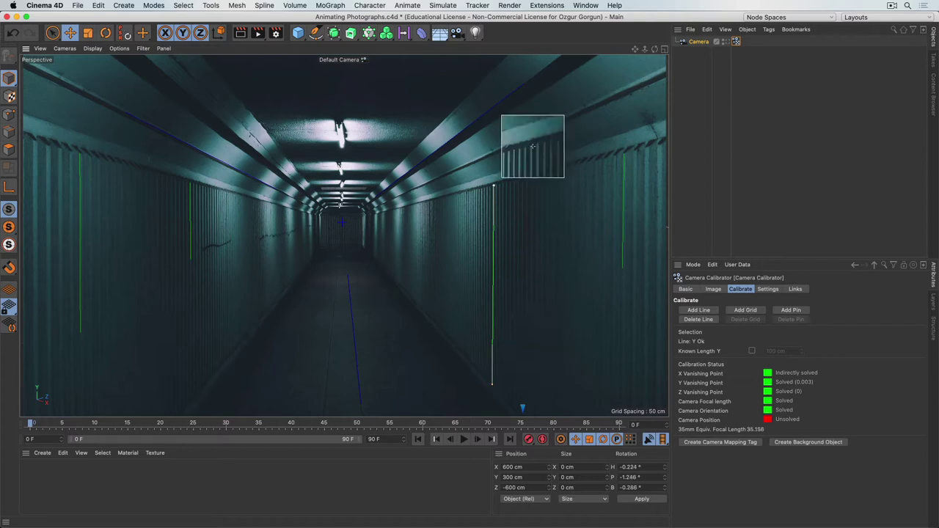
left_click_drag(492, 185, 493, 186)
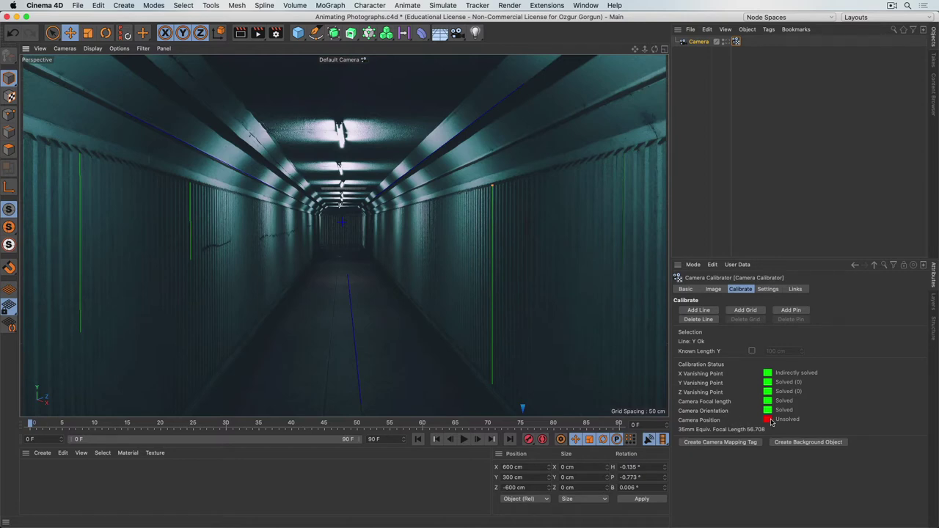
Add a perspective calibration grid and drag its four corners roughly onto the tunnel floor edges
left_click(739, 310)
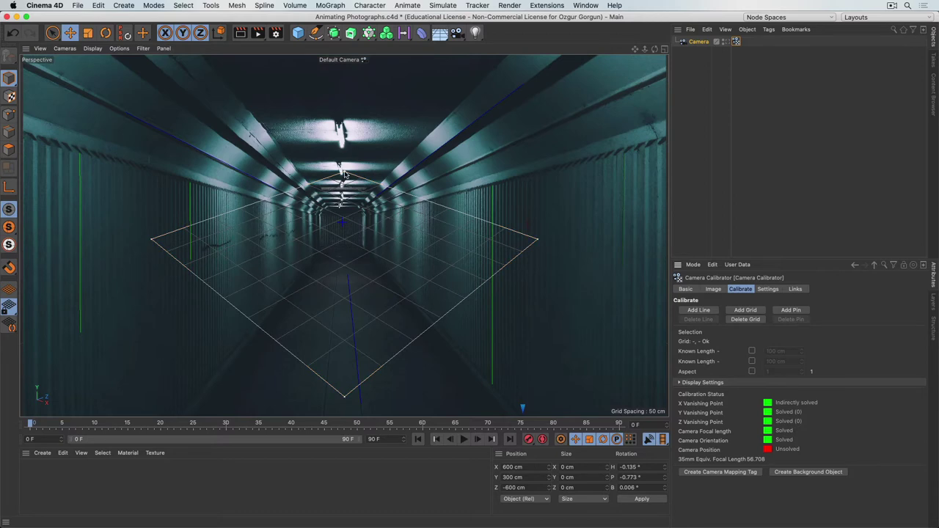
left_click_drag(344, 174, 322, 244)
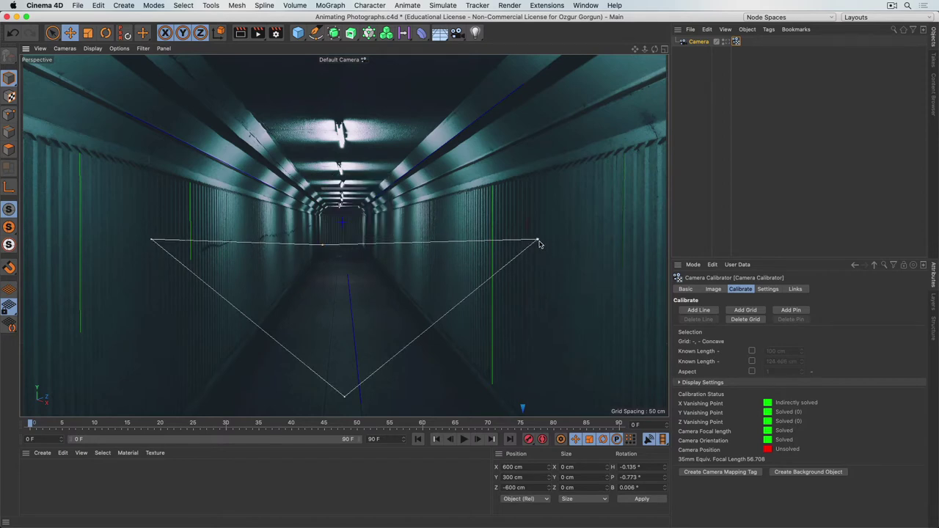
left_click_drag(538, 240, 362, 244)
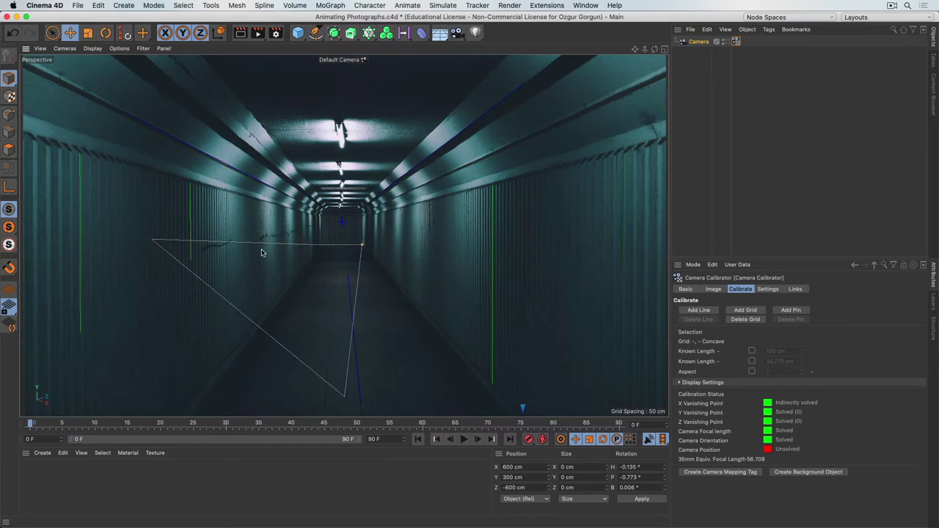
left_click_drag(155, 239, 193, 411)
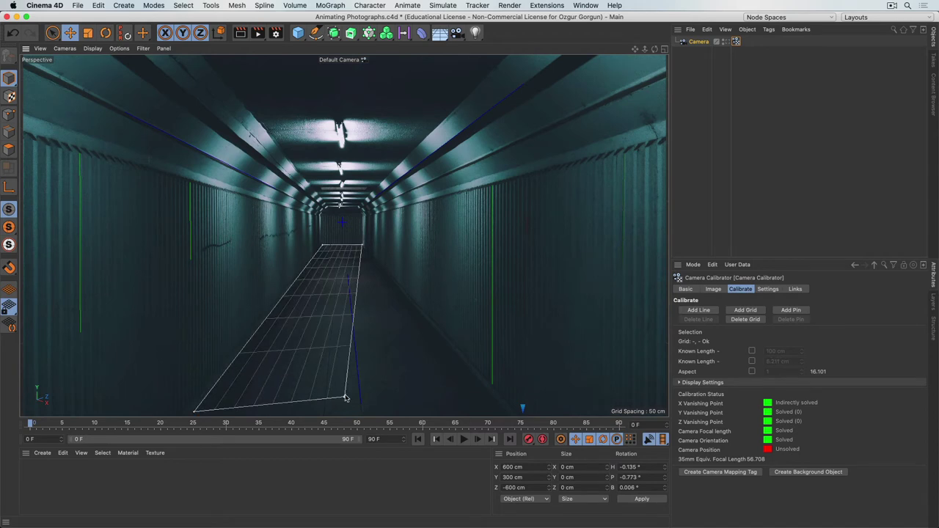
left_click_drag(344, 397, 504, 412)
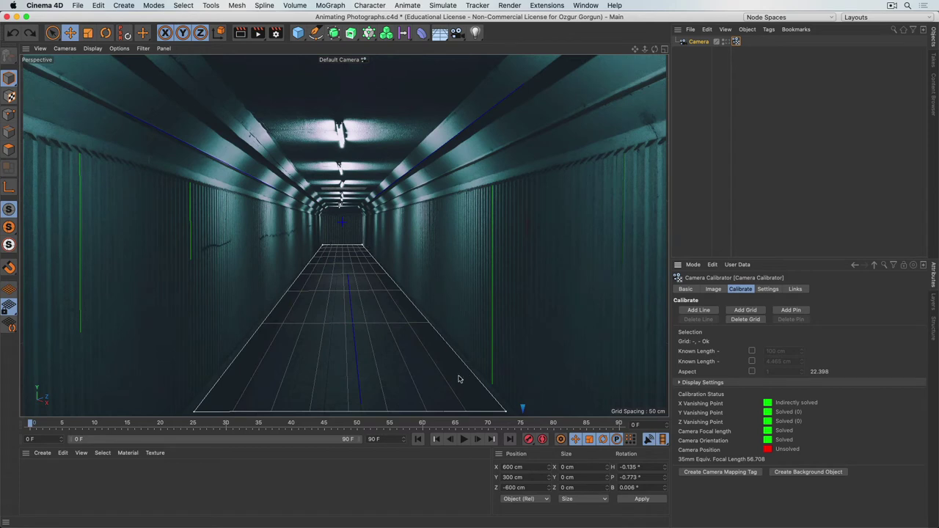
Fine-tune all four grid corners on the floor edges, giving a 56.708 mm focal length
left_click_drag(505, 412, 520, 410)
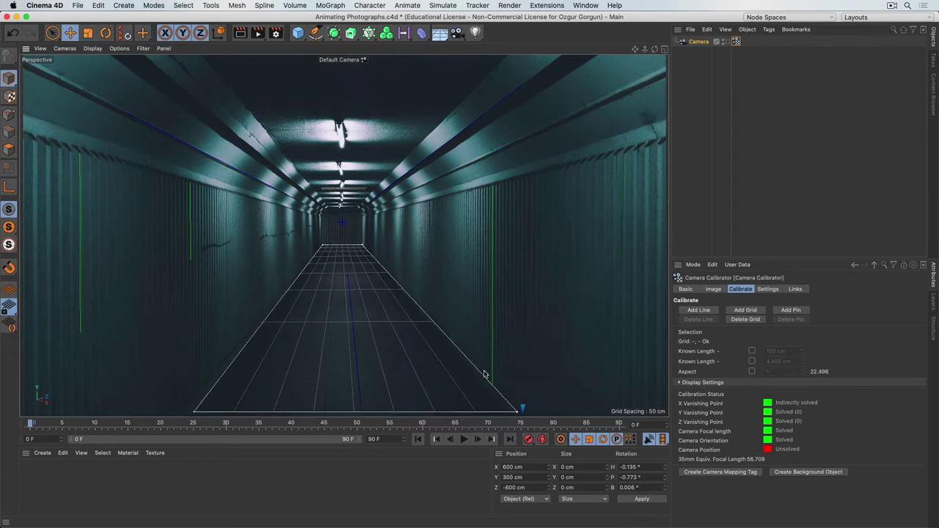
left_click_drag(361, 247, 362, 244)
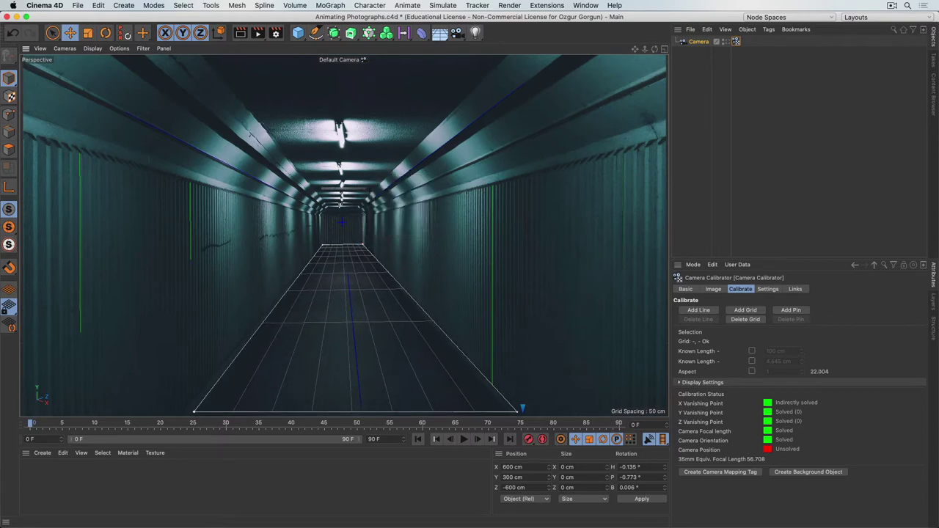
left_click_drag(194, 412, 184, 412)
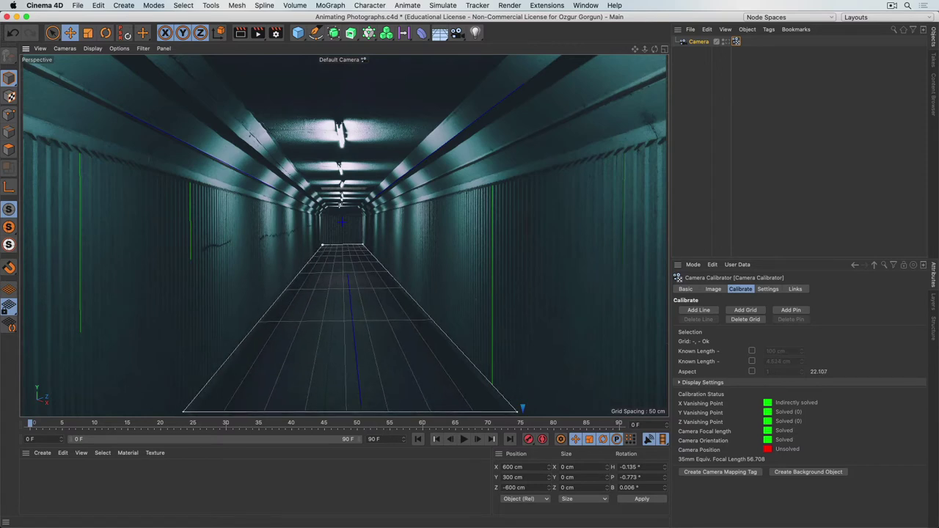
left_click_drag(323, 245, 323, 245)
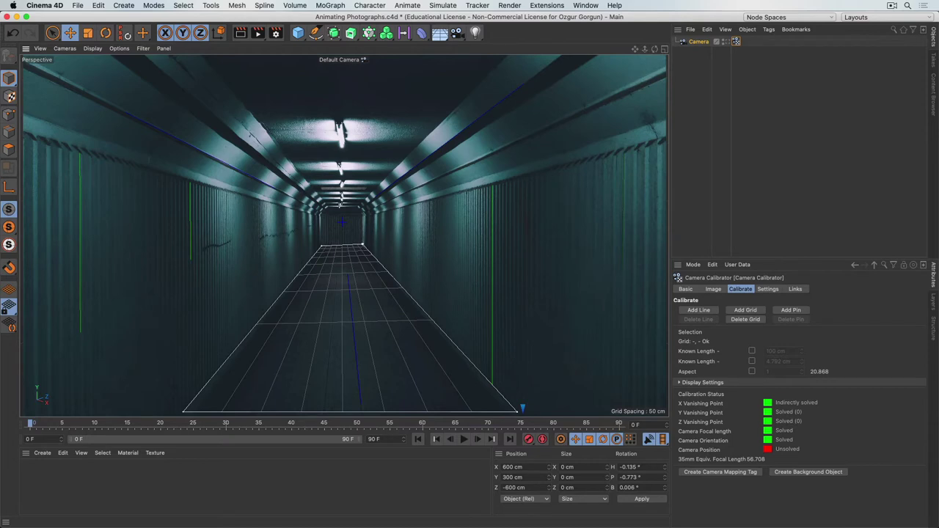
left_click_drag(362, 245, 363, 247)
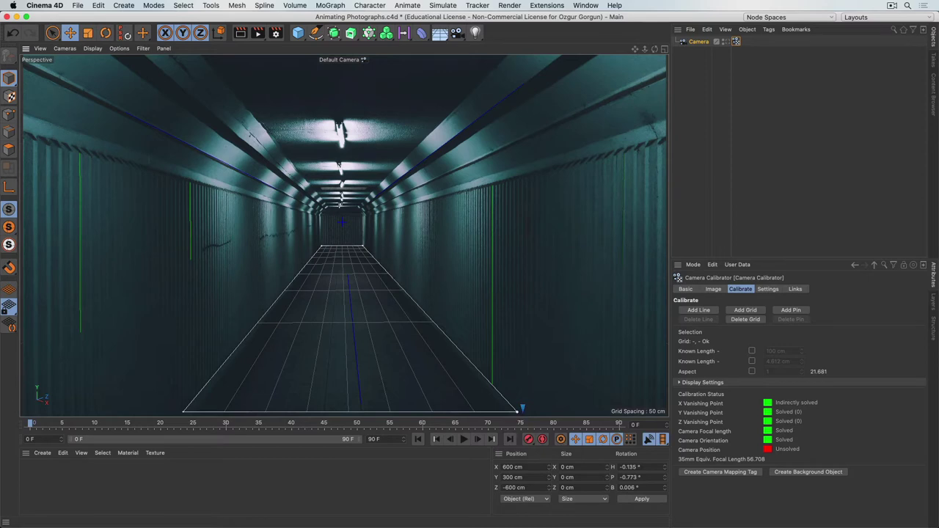
left_click_drag(520, 411, 512, 415)
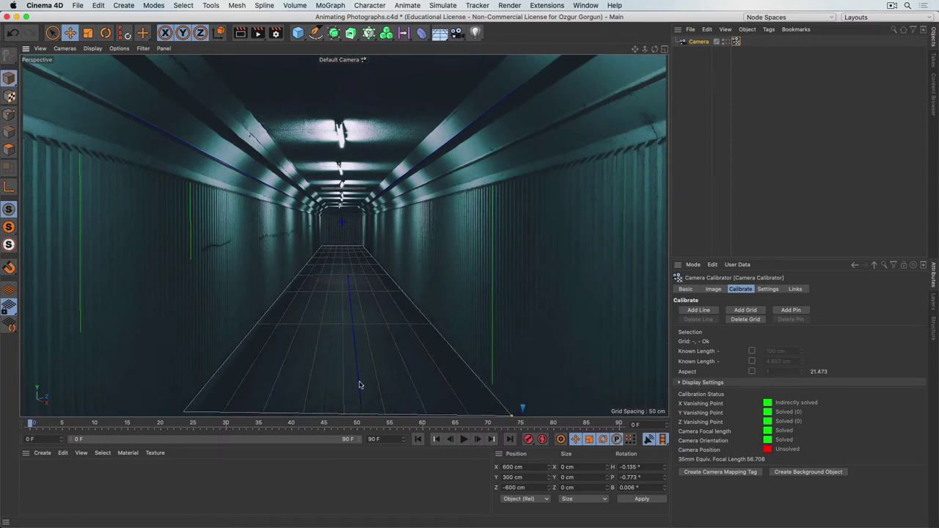
left_click_drag(183, 413, 191, 415)
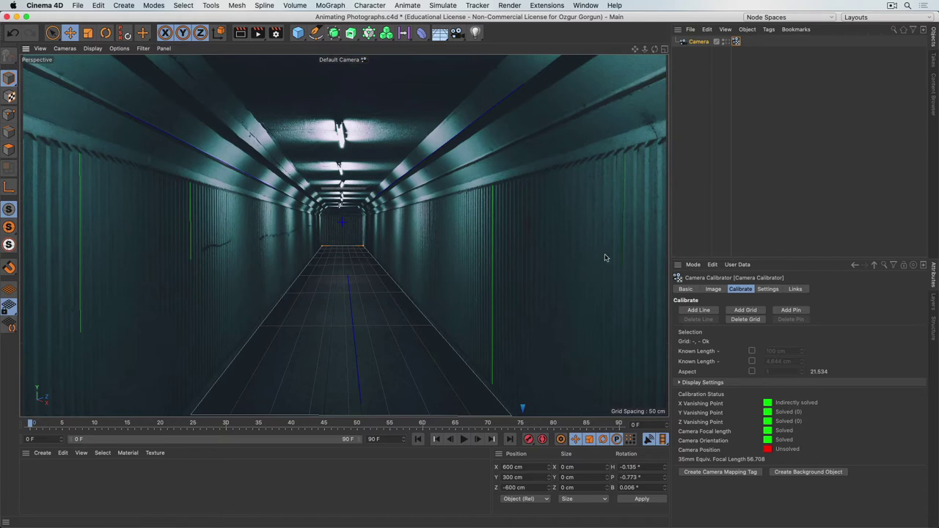
Add a calibration pin and attach it to the floor grid's near right corner
left_click(792, 310)
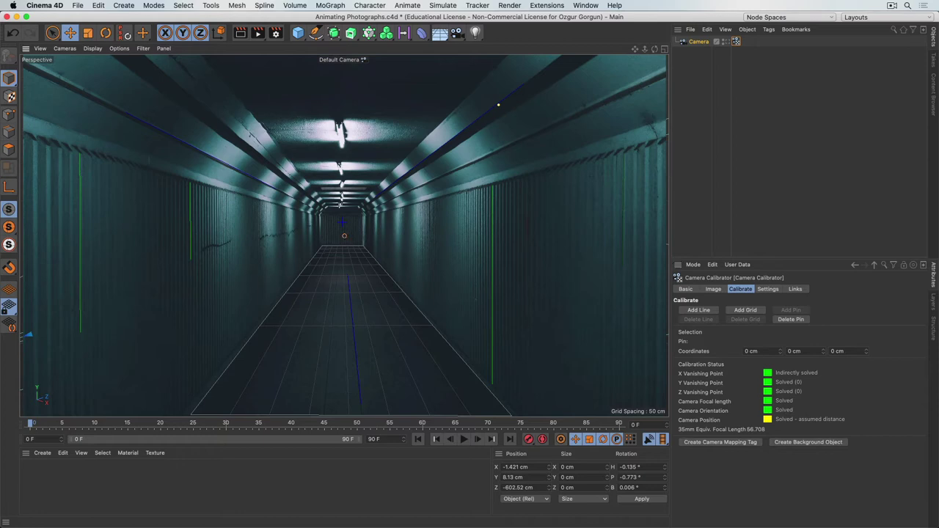
left_click_drag(345, 239, 374, 277)
mouse_move(375, 279)
left_mouse_down()
mouse_move(411, 226)
mouse_move(401, 206)
mouse_move(363, 206)
mouse_move(350, 255)
mouse_move(275, 356)
mouse_move(229, 376)
mouse_move(350, 274)
mouse_move(369, 290)
left_mouse_up()
left_click_drag(369, 288, 190, 260)
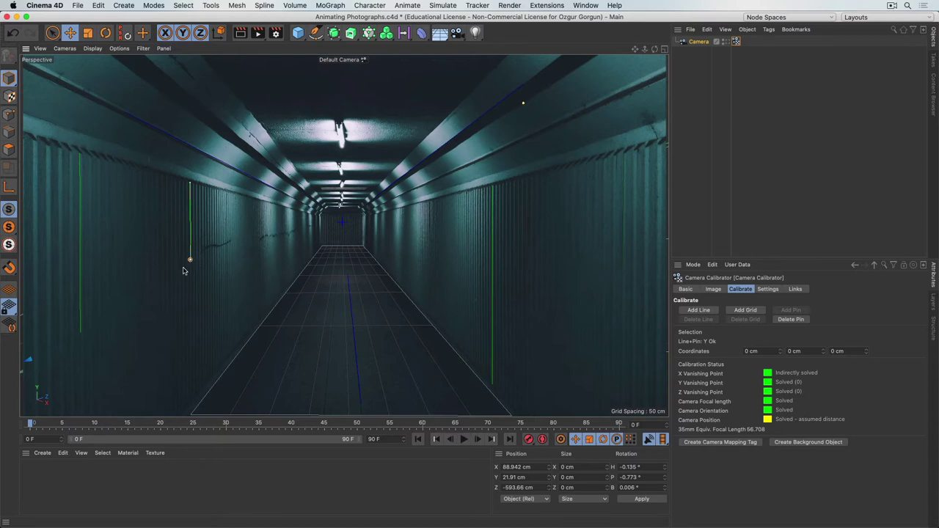
key("super+z")
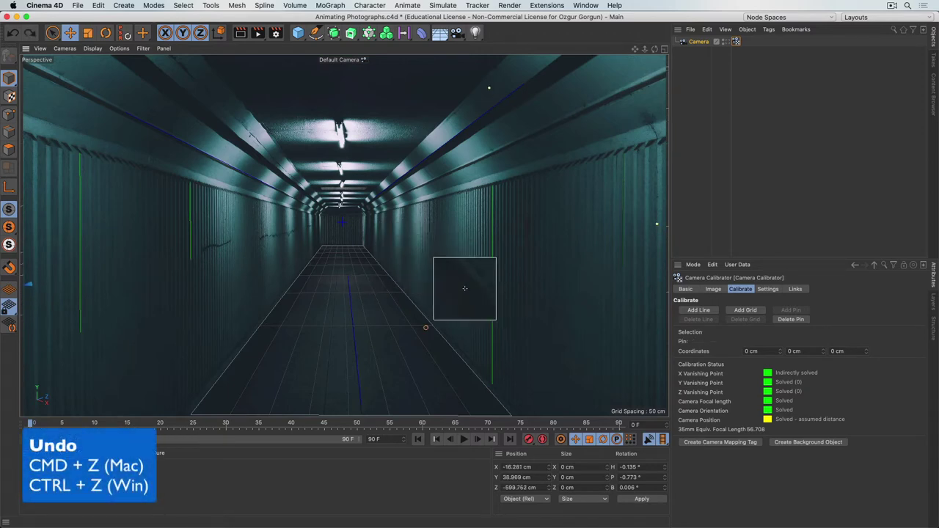
left_click(512, 414)
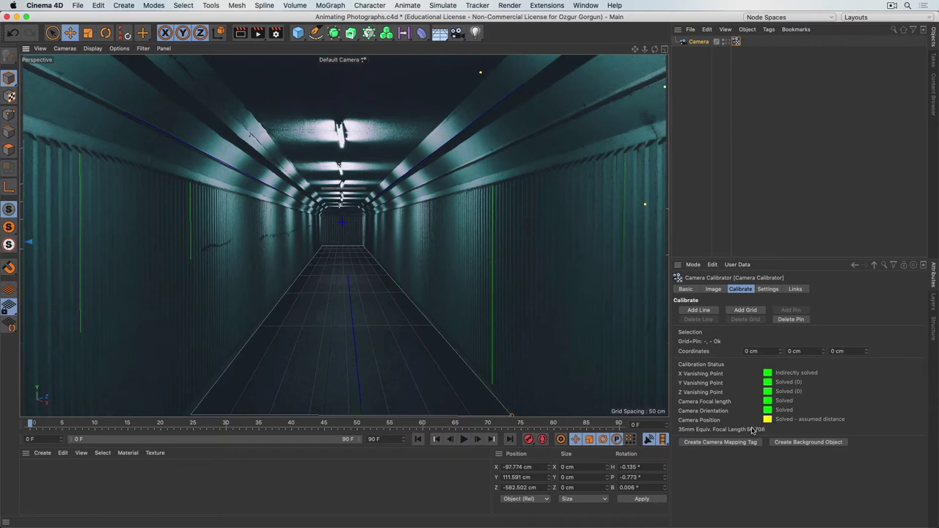
Turn off Known Length on the vertical wall line and create a camera mapping tag with a Tunnel material
left_click(492, 273)
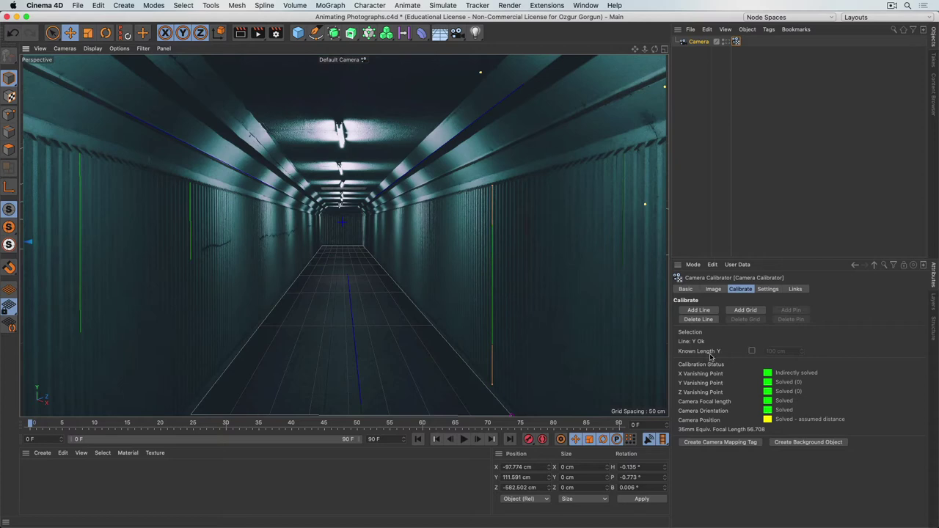
left_click(752, 352)
left_click(775, 350)
left_click(444, 146)
left_click(494, 289)
left_click(751, 352)
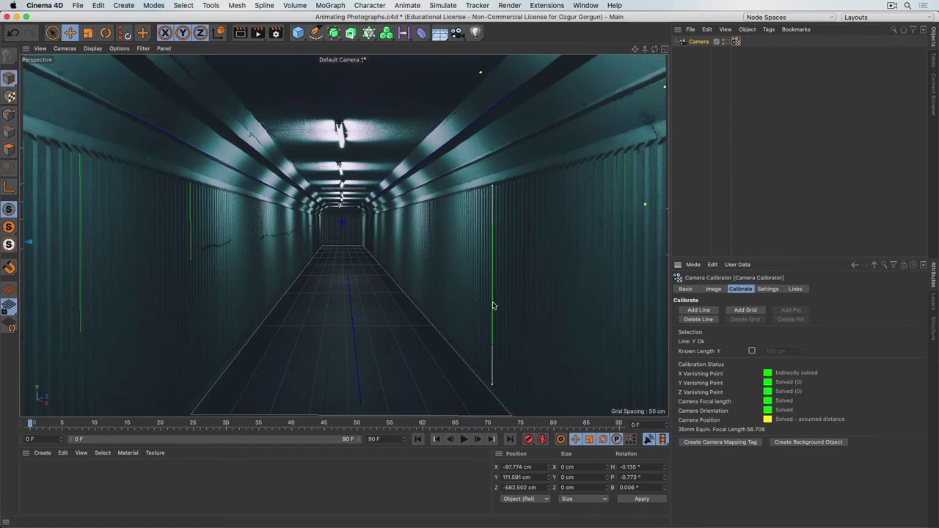
left_click(729, 443)
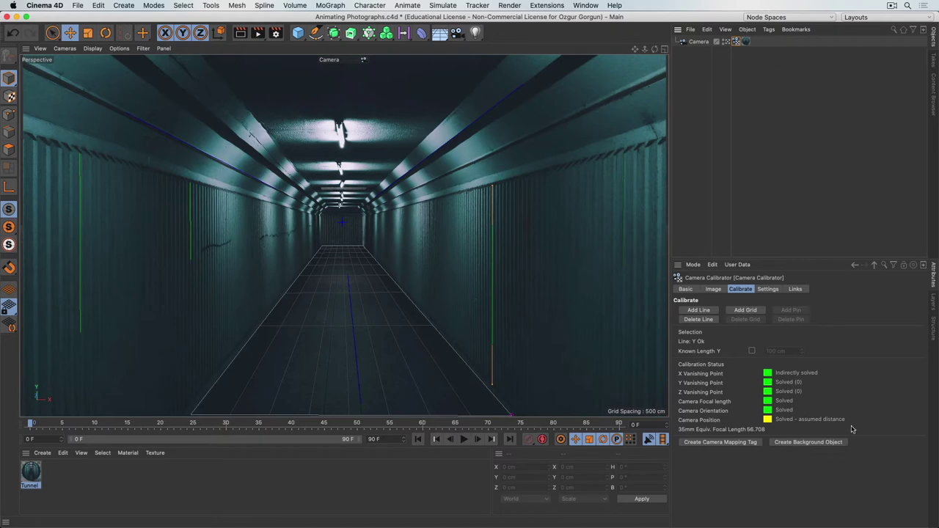
Rename the first Tunnel material to 'Camera Mat'
left_click(819, 444)
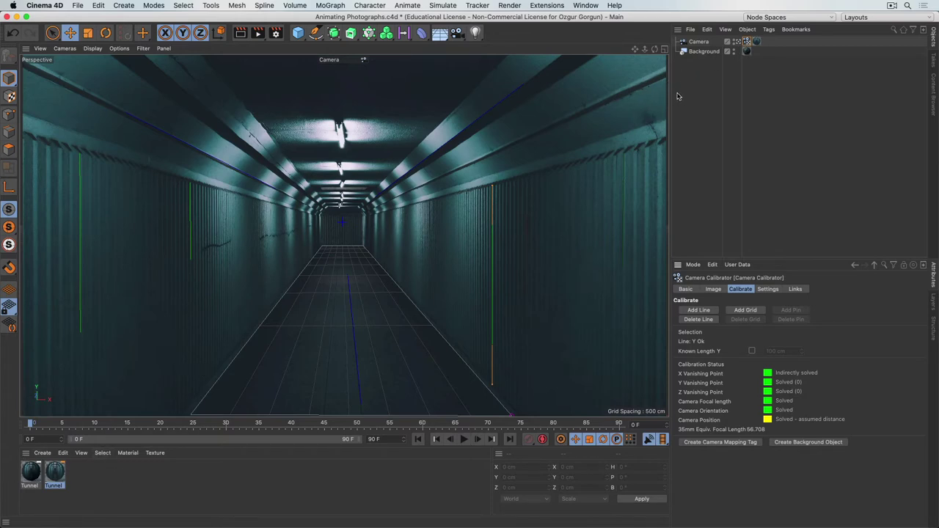
key("super+z")
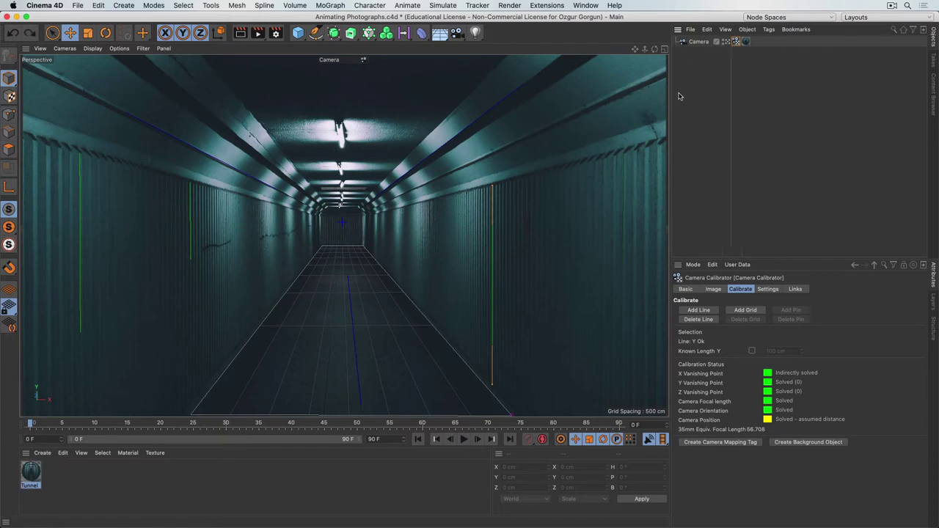
double_click(32, 486)
type("C")
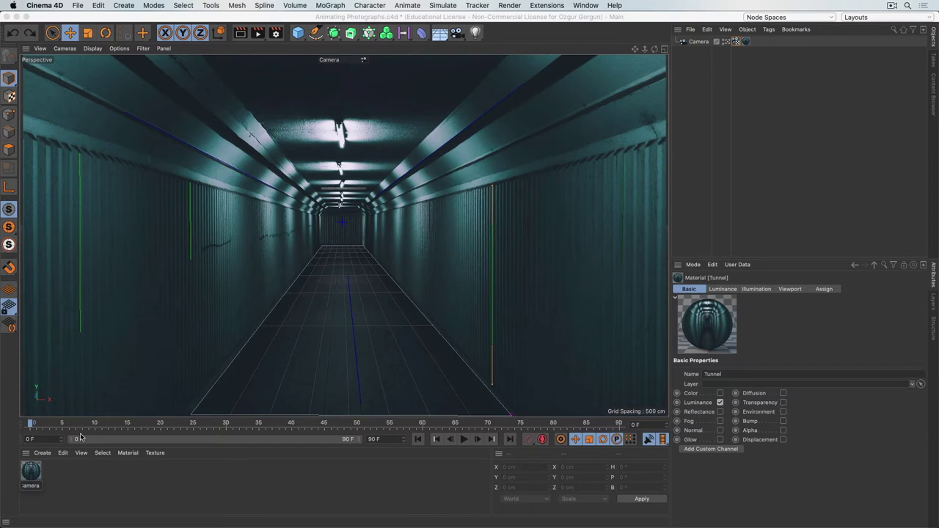
type("amera Mat")
key("Return")
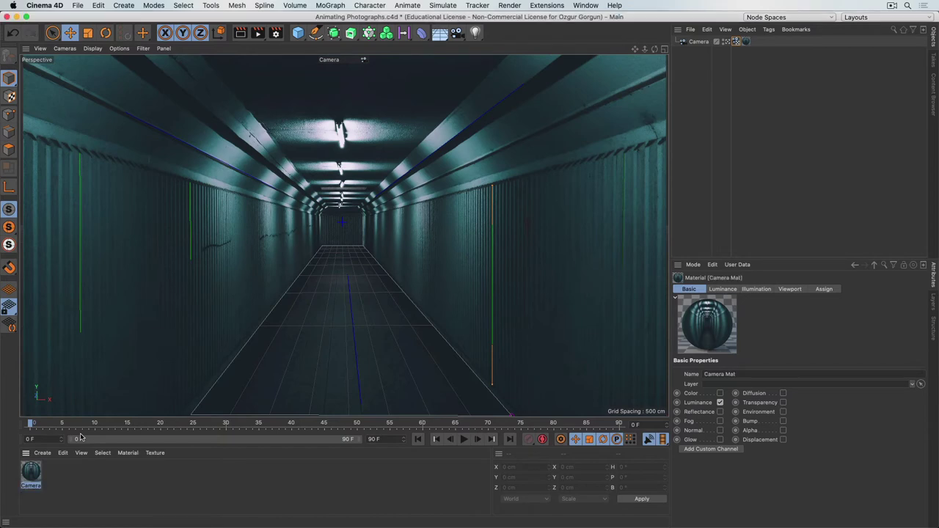
left_click(736, 41)
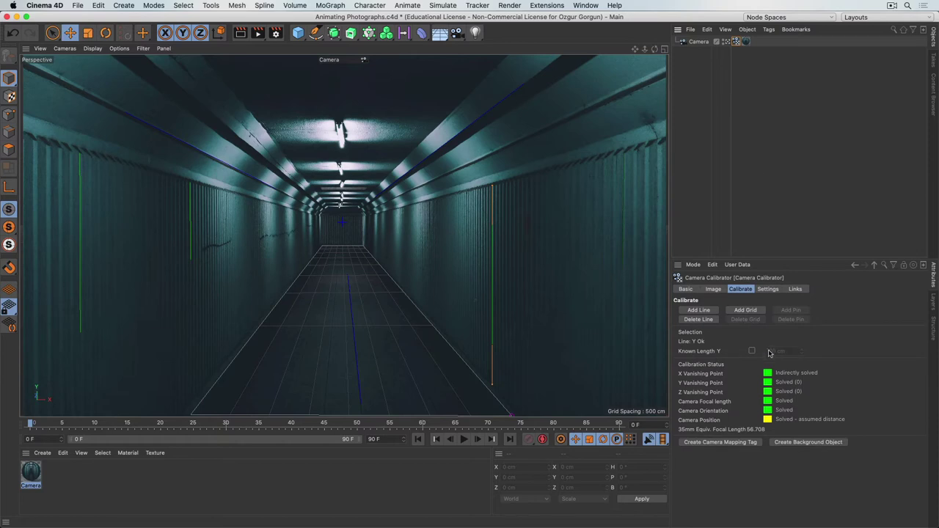
Add a Background object and rename its new Tunnel material to 'Background'
left_click(809, 443)
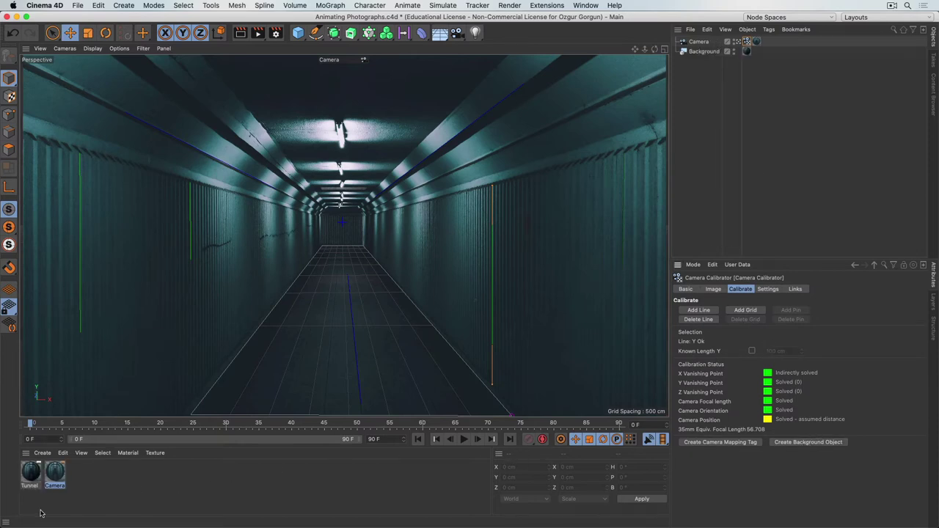
left_click(30, 476)
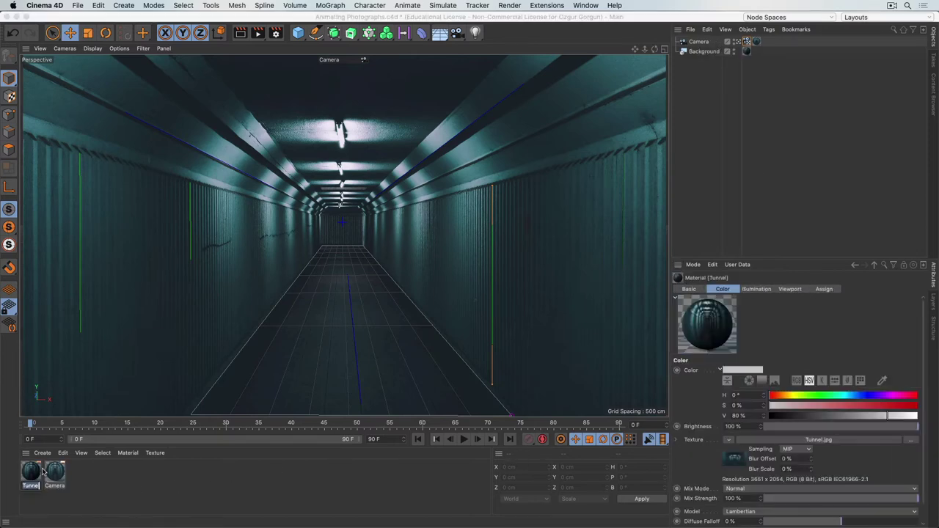
type("Backgrou")
key("Return")
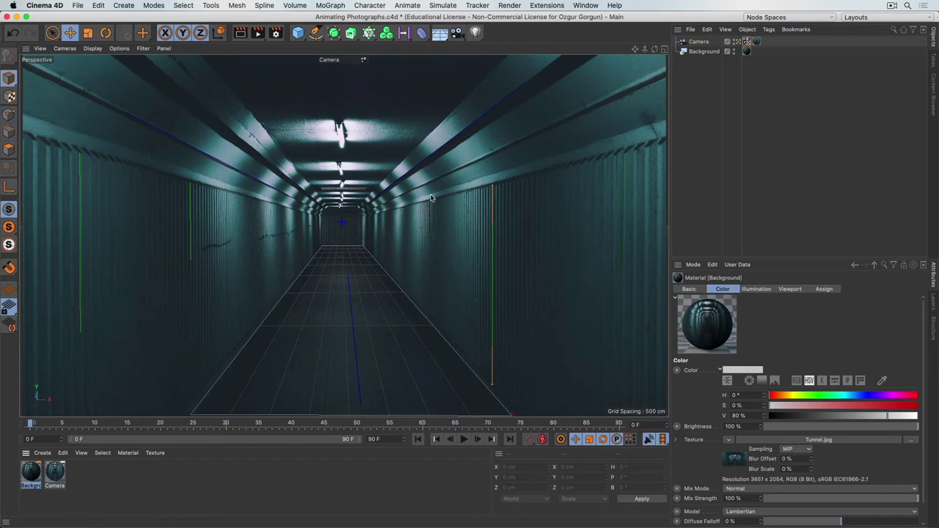
left_click(746, 41)
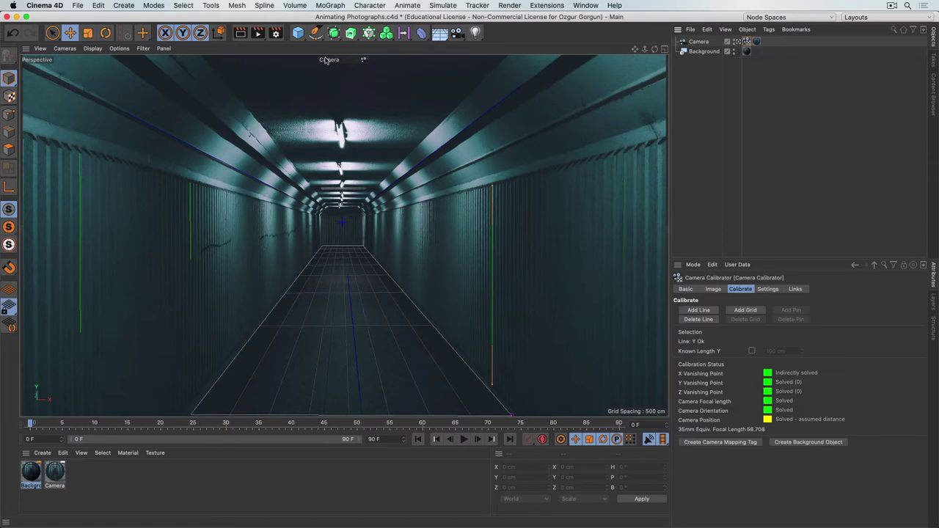
Add a Plane object and hide the workplane grid in the viewport
left_click(297, 33)
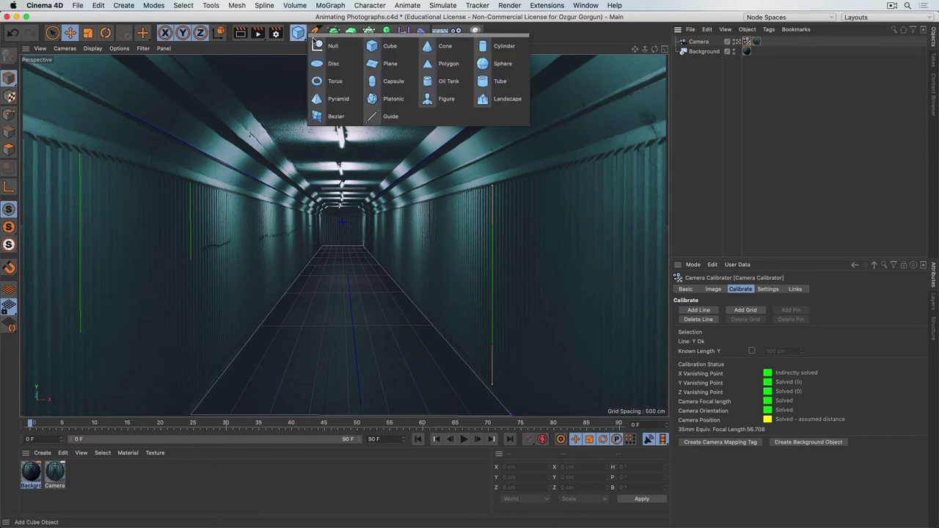
left_click(379, 63)
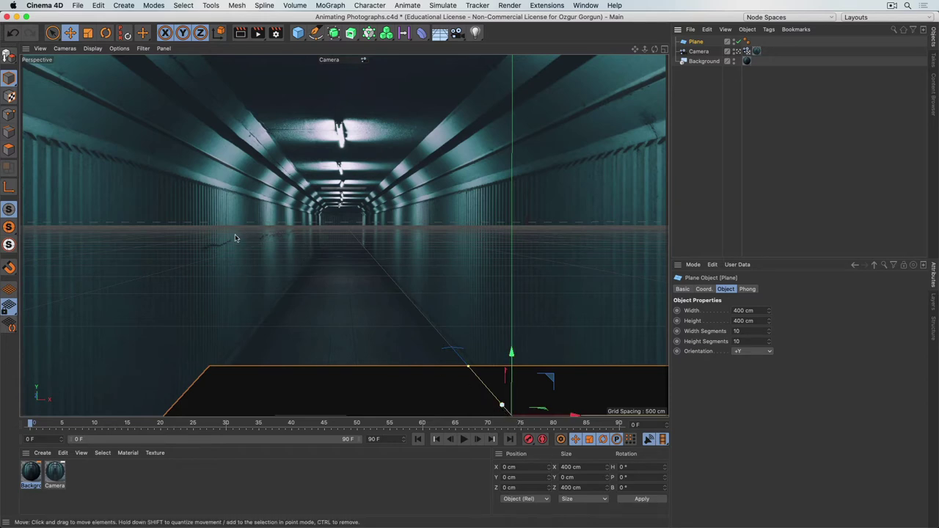
left_click(143, 48)
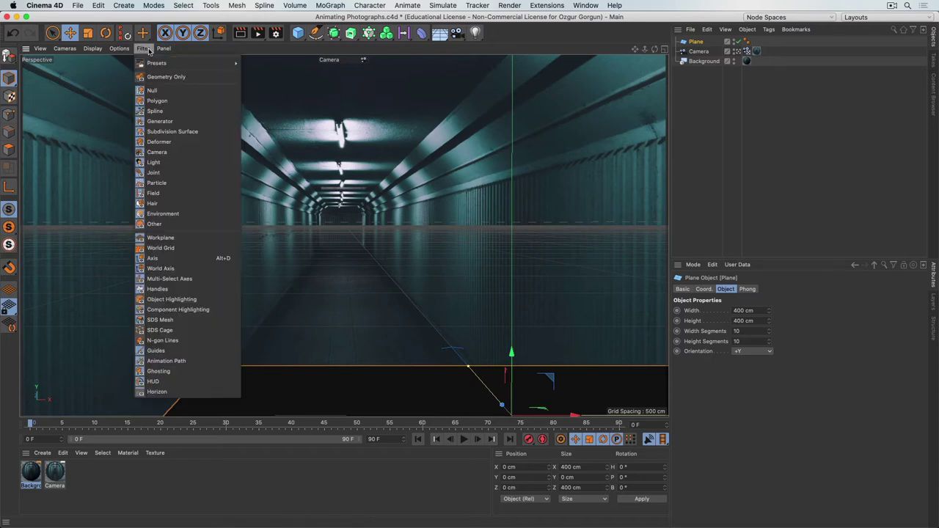
left_click(175, 239)
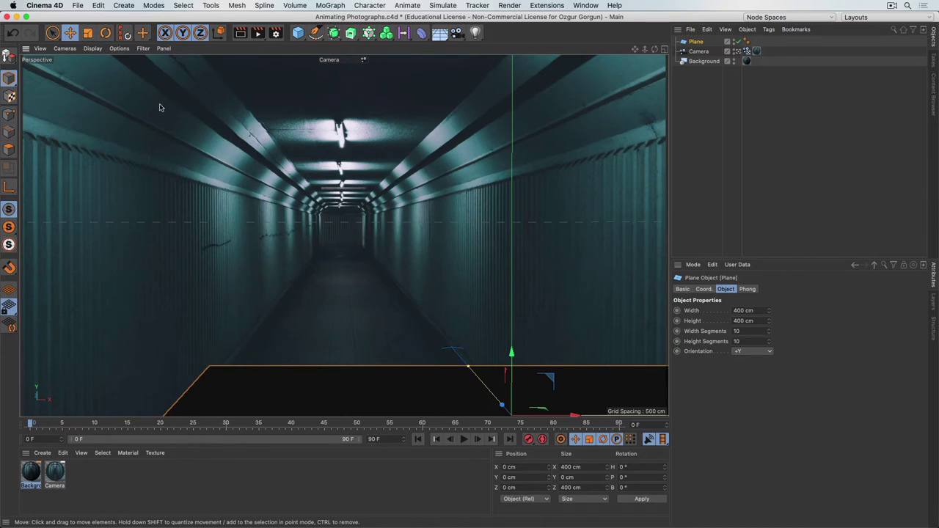
Hide the horizon line and the world axis in the viewport
left_click(143, 48)
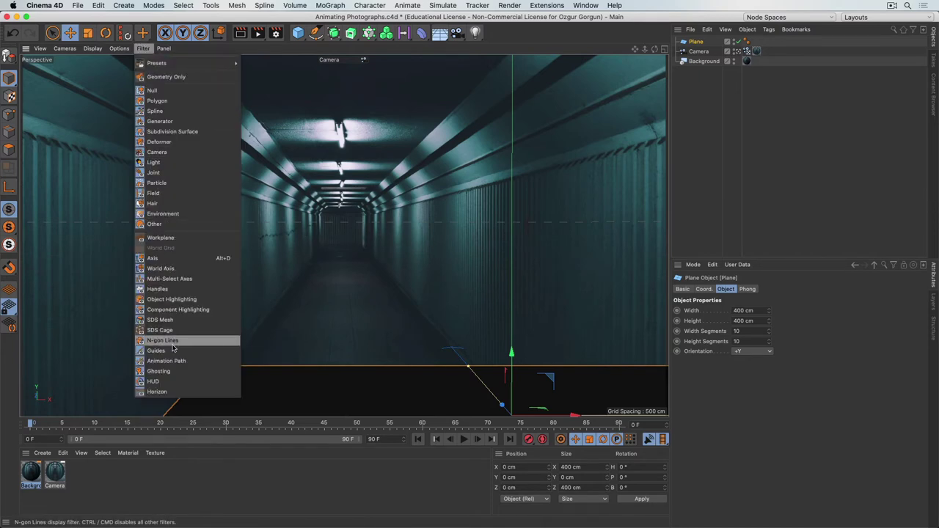
left_click(166, 393)
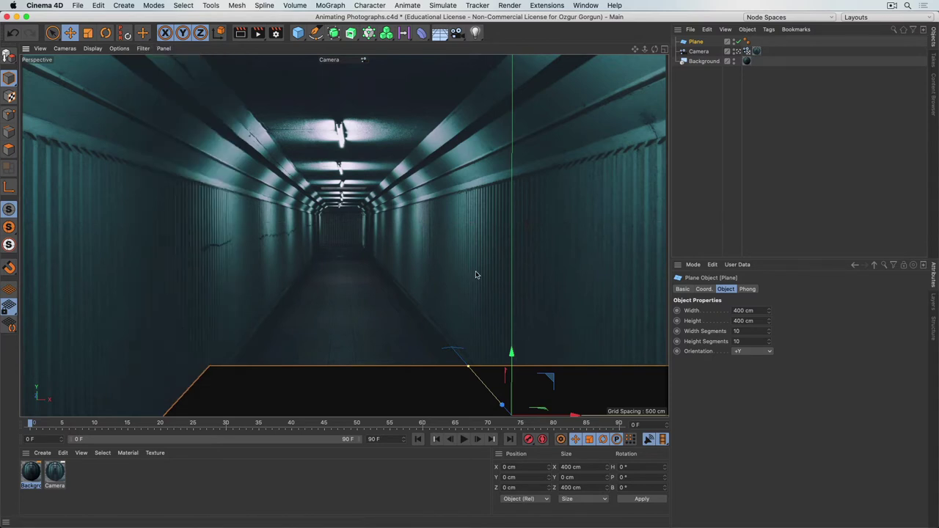
left_click(143, 49)
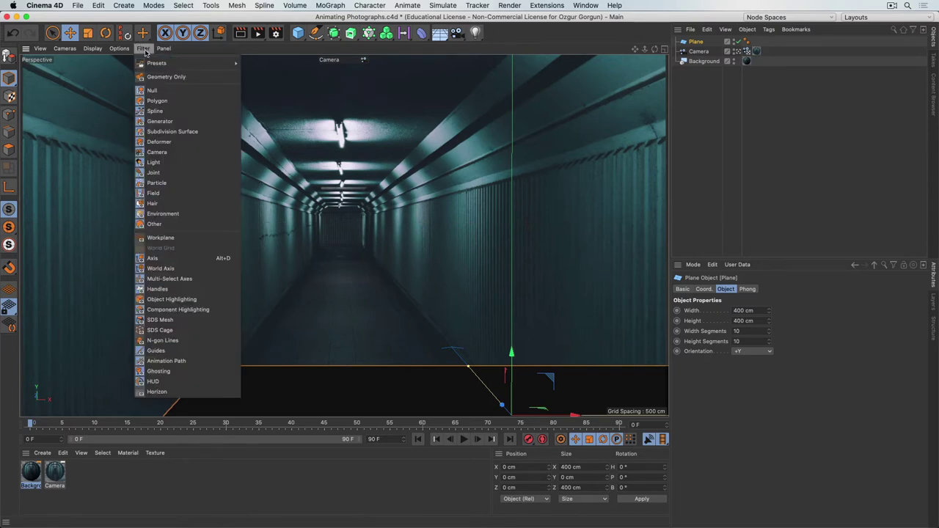
left_click(170, 269)
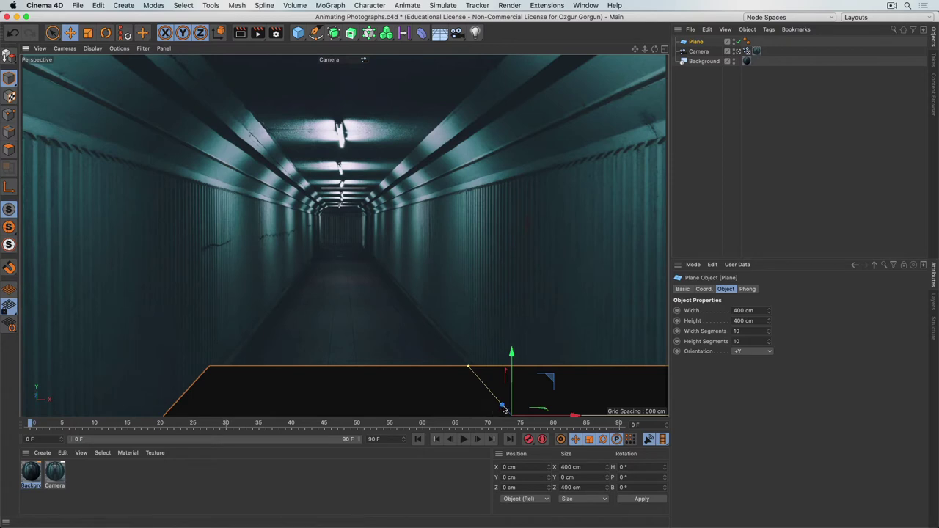
Move the plane into the tunnel and resize it to 218 cm wide by 4218 cm long
left_click_drag(505, 410, 393, 277)
left_click_drag(431, 285, 408, 286)
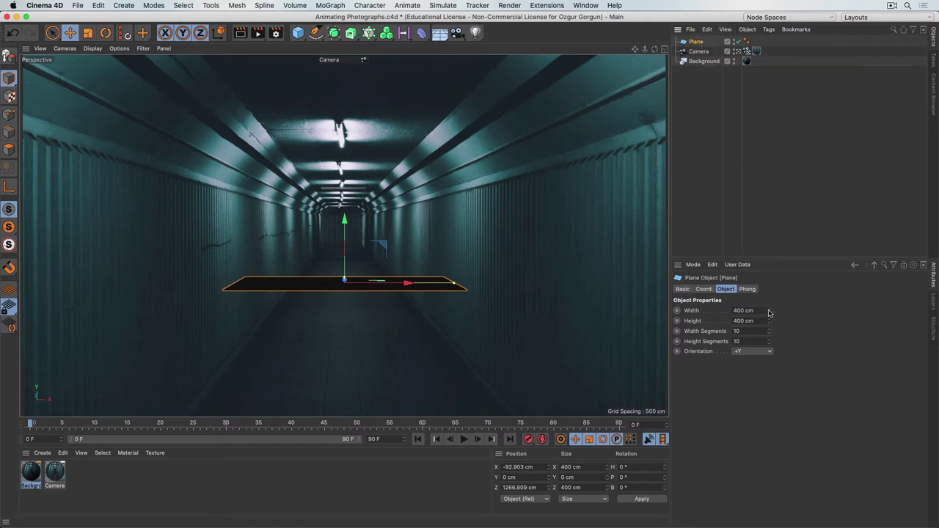
left_click_drag(769, 313, 738, 405)
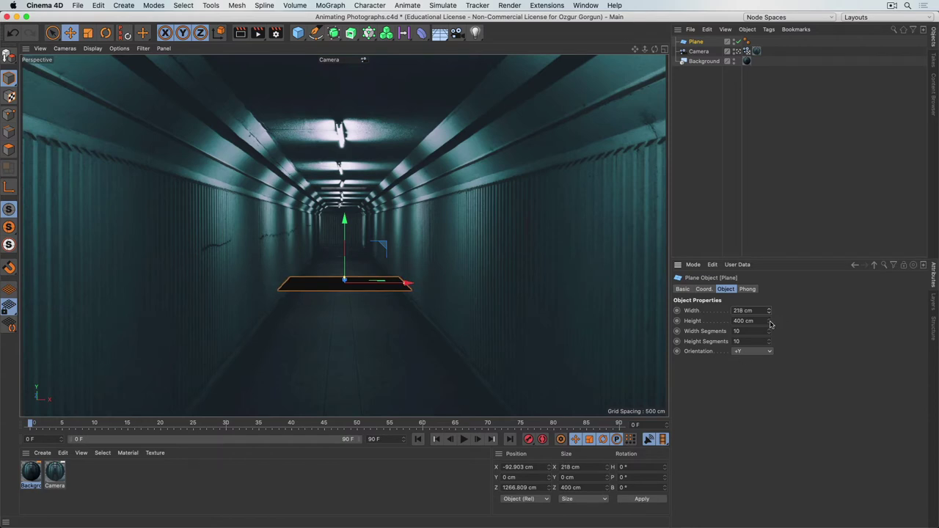
left_click_drag(769, 323, 781, 192)
left_click_drag(769, 321, 749, 276)
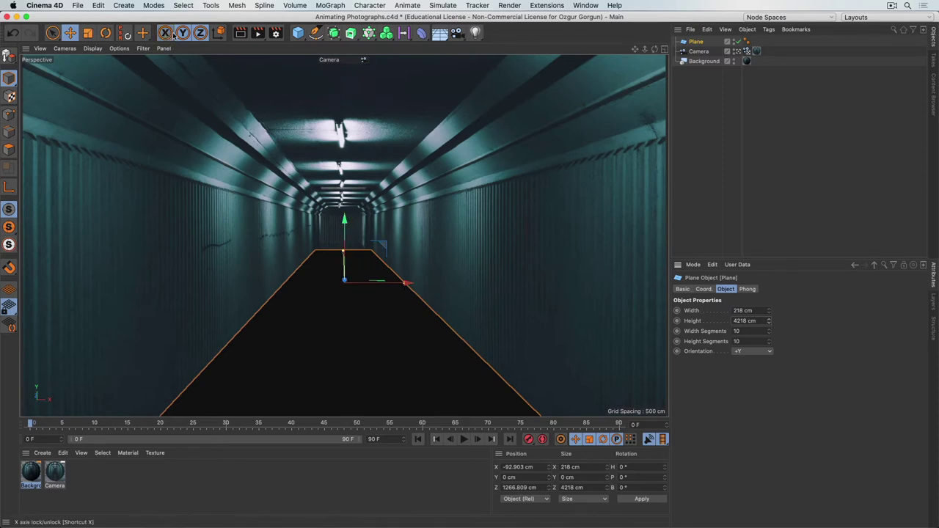
With Z locked, settle the plane onto the tunnel floor and set its segments to 1
left_click(200, 32)
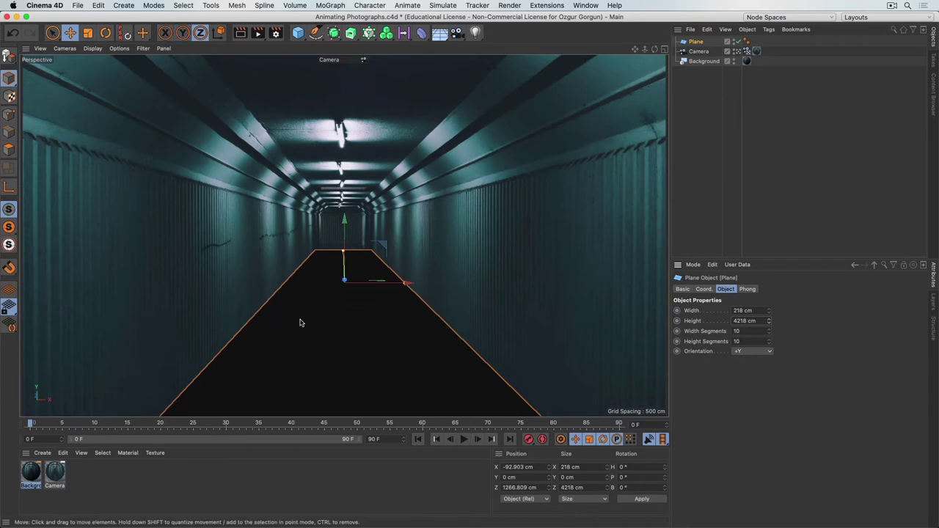
left_click_drag(341, 342, 351, 308)
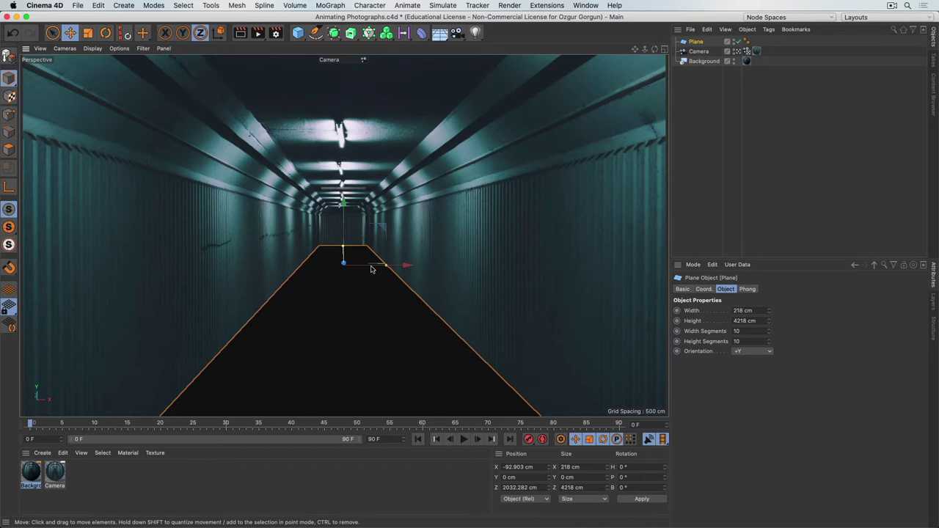
left_click_drag(345, 203, 342, 212)
left_click_drag(400, 275, 402, 278)
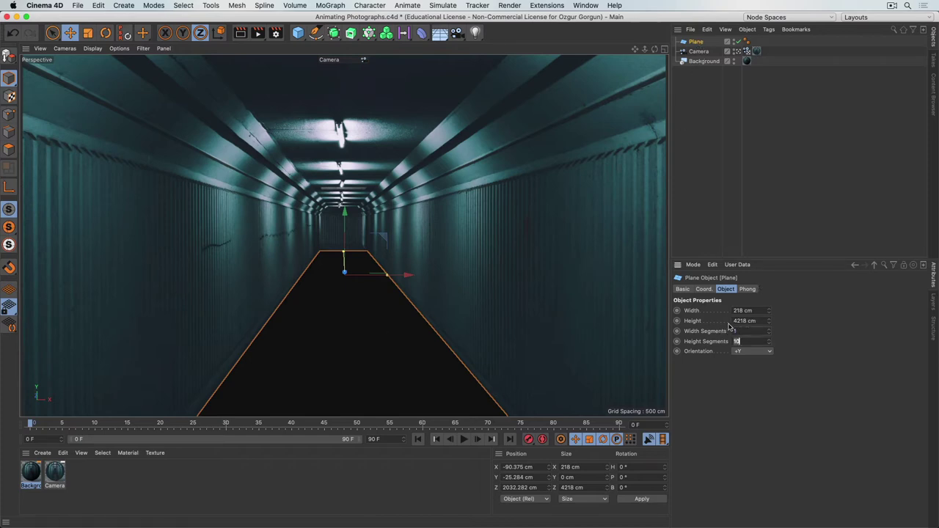
type("1")
key("Return")
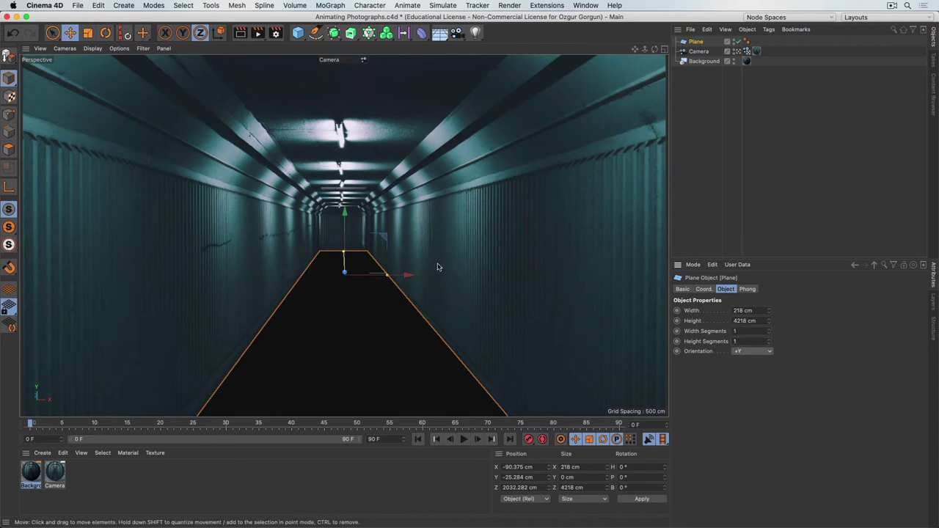
Make the plane editable and select its left and right long edges in Edge mode
left_click(9, 57)
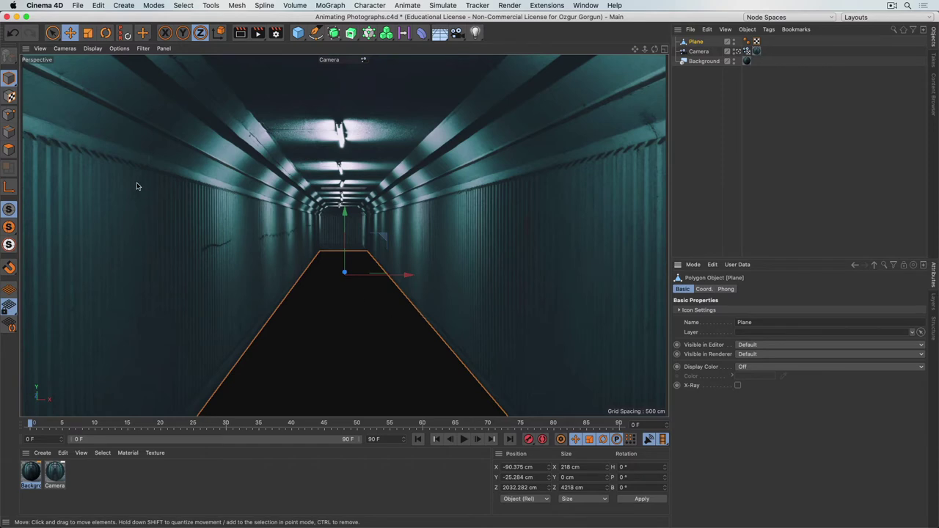
left_click(9, 132)
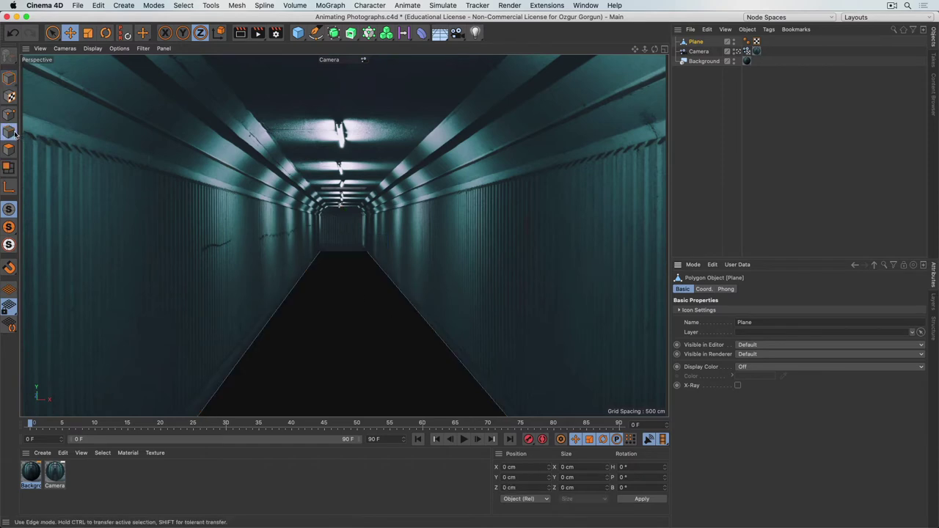
left_click(278, 310)
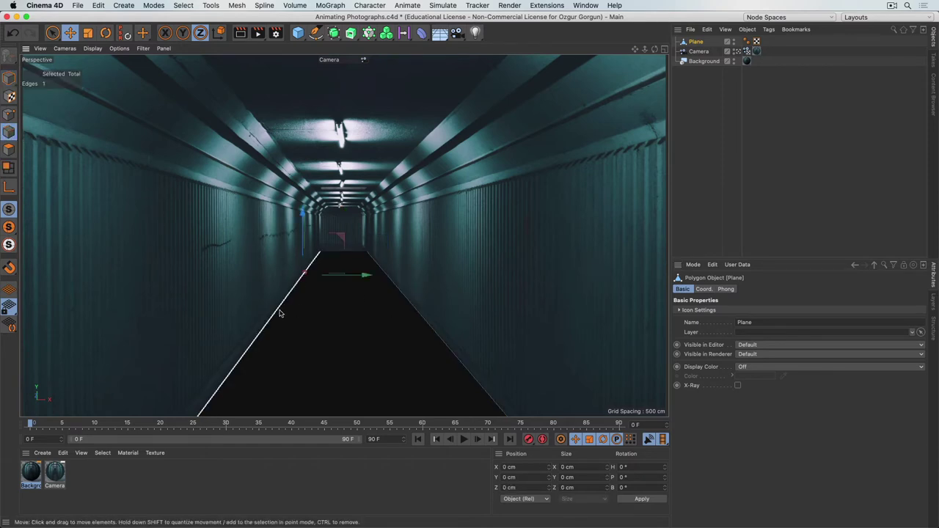
left_click(419, 317, "shift")
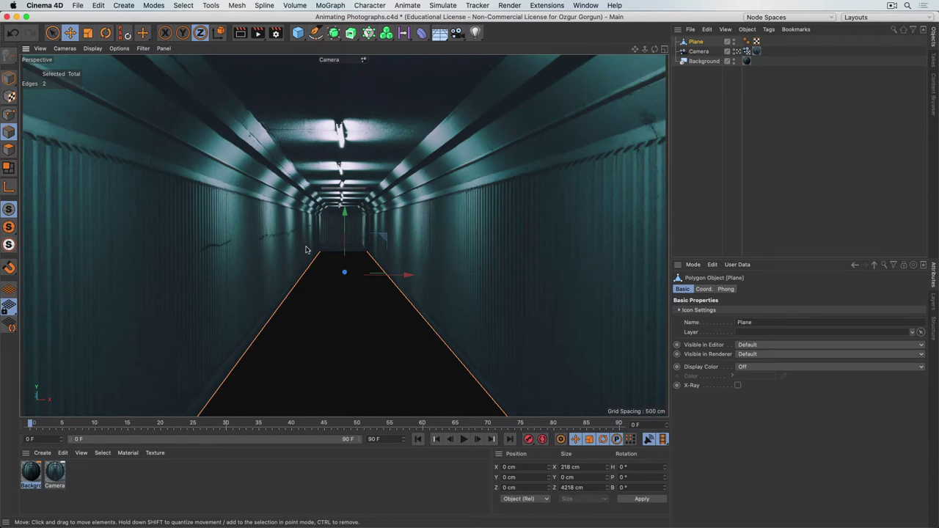
key("d")
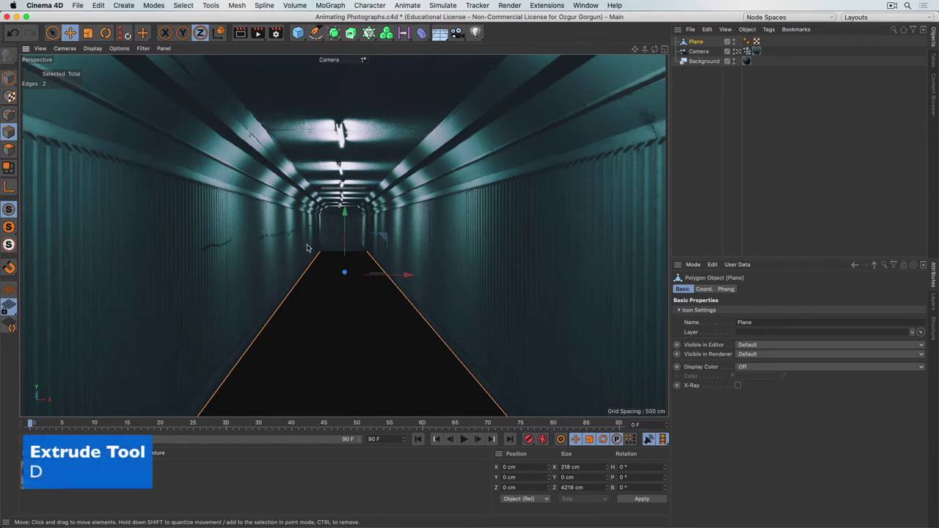
Extrude the two selected side edges upward into low curbs about 12 cm high
right_click(471, 152)
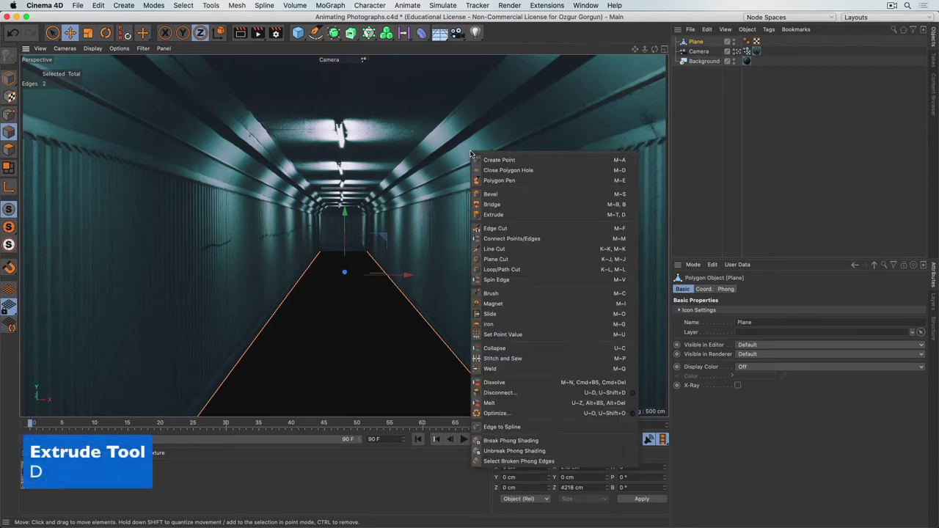
left_click(498, 215)
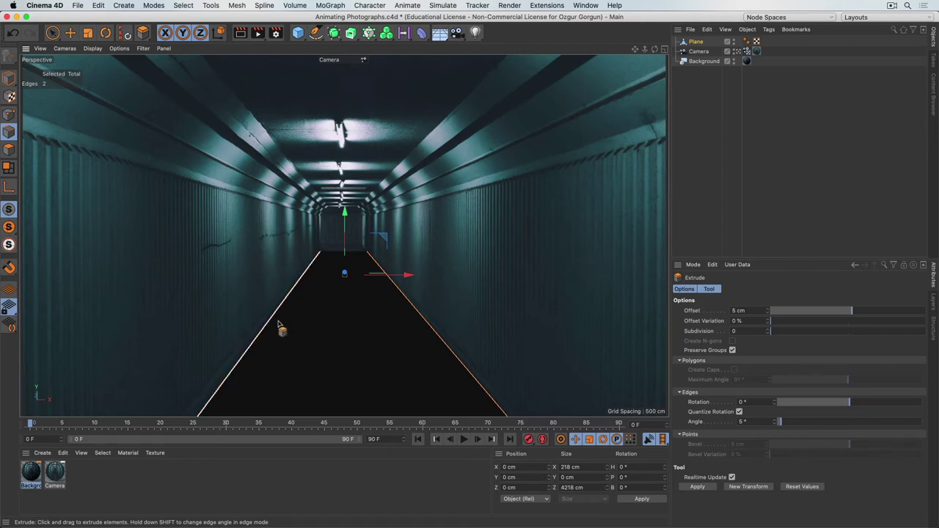
left_click_drag(300, 331, 382, 304)
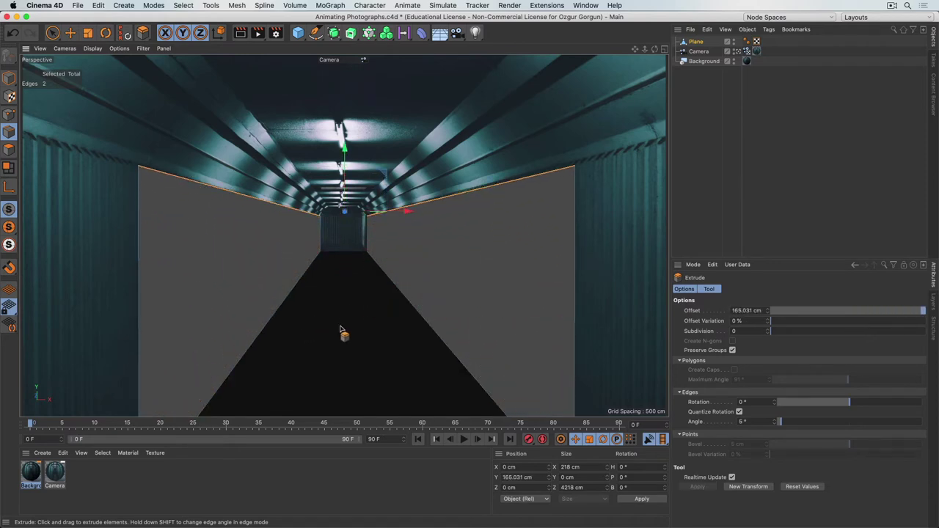
key("super+z")
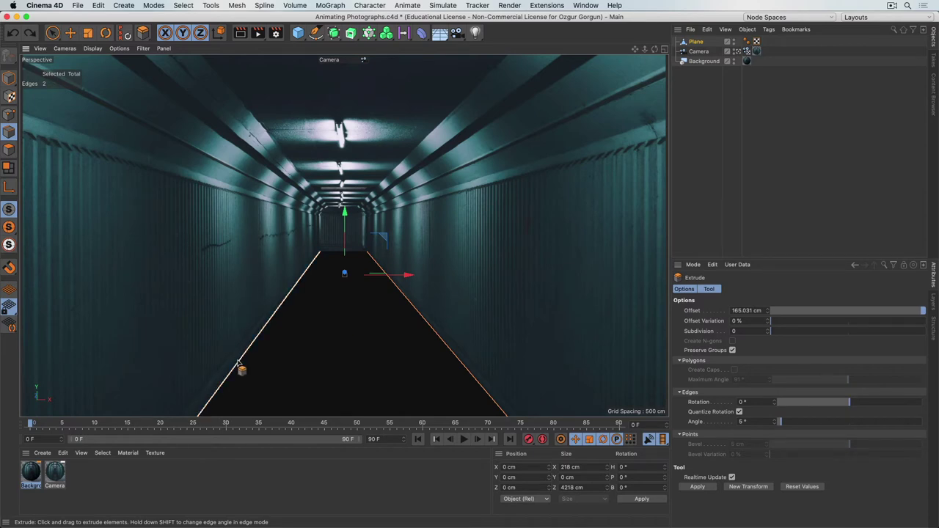
left_click_drag(239, 362, 240, 362)
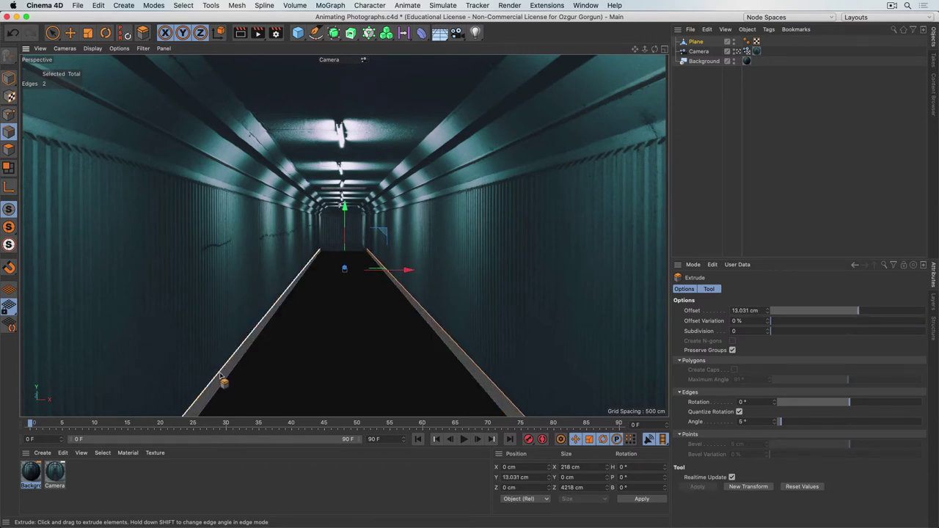
key("super+z")
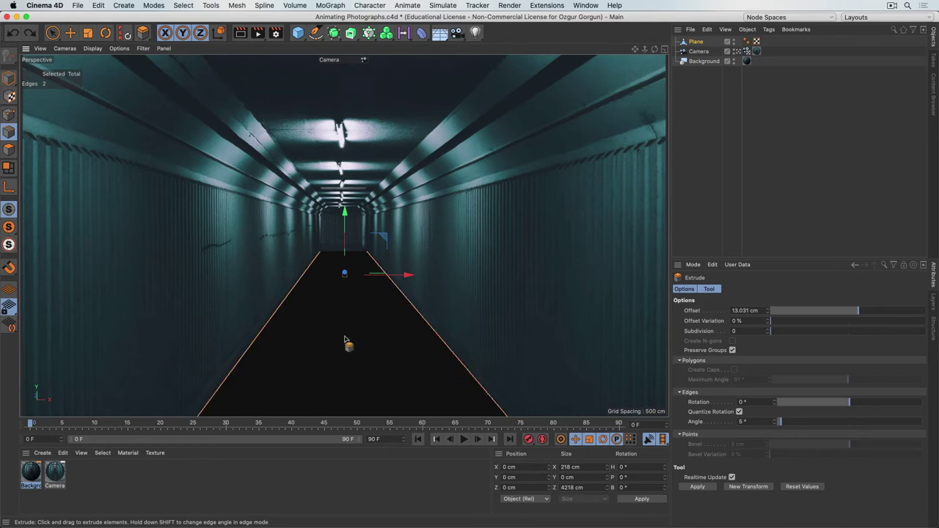
left_click_drag(348, 342, 348, 336)
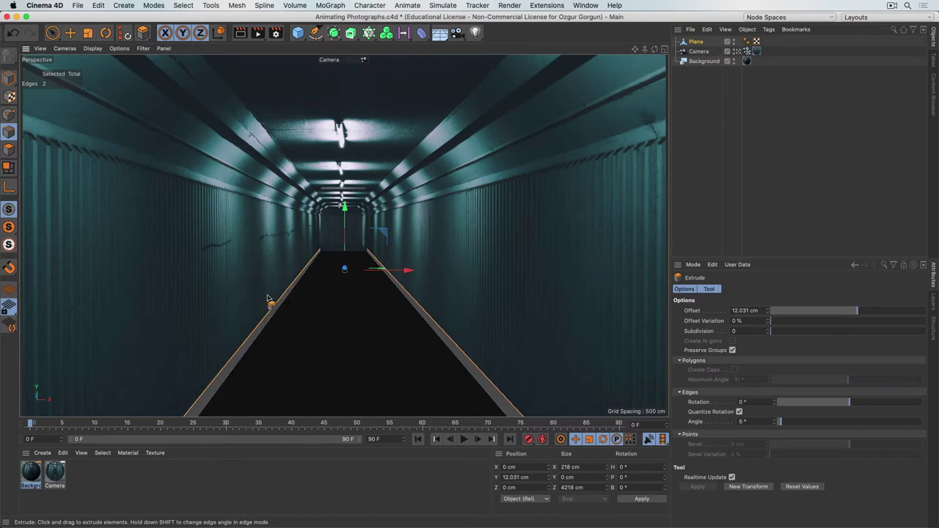
left_click(87, 33)
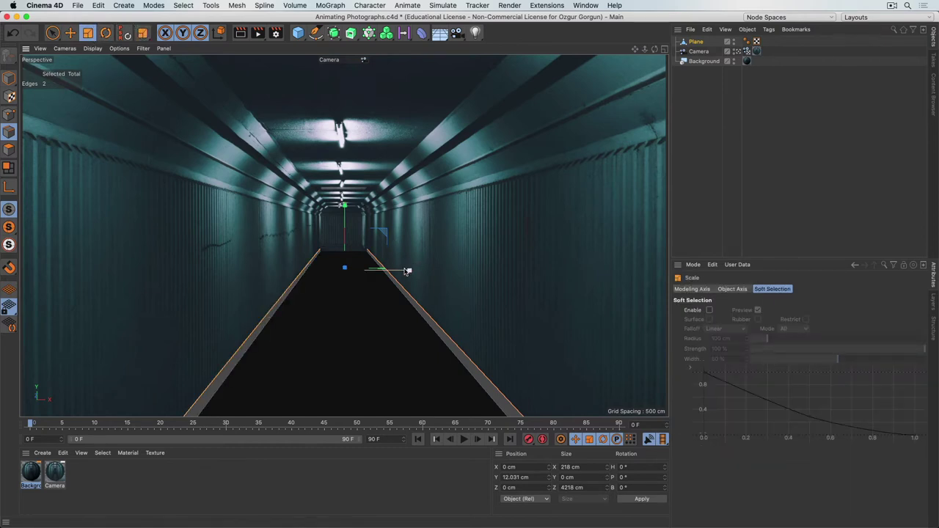
Scale the curb edges outward along X to widen the floor strip to 226.991 cm
left_click_drag(408, 271, 408, 271)
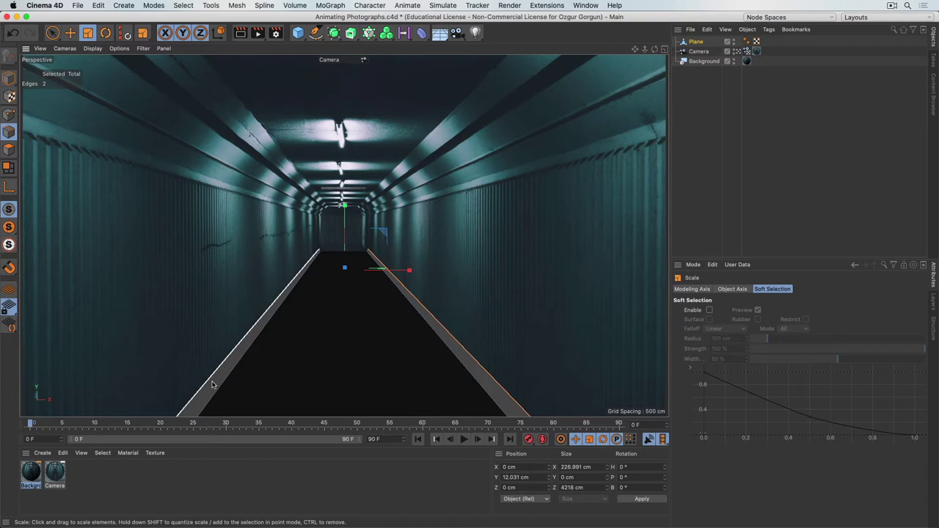
key("d")
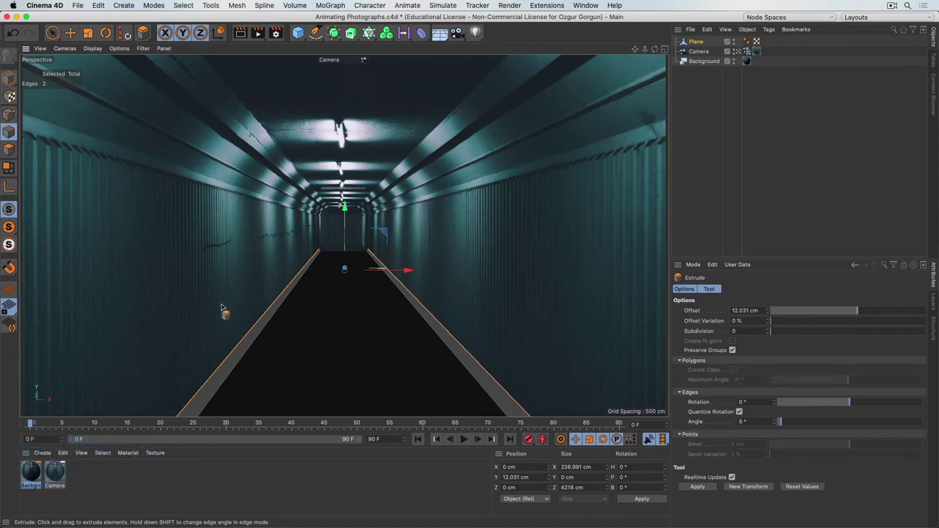
left_click_drag(225, 310, 275, 293)
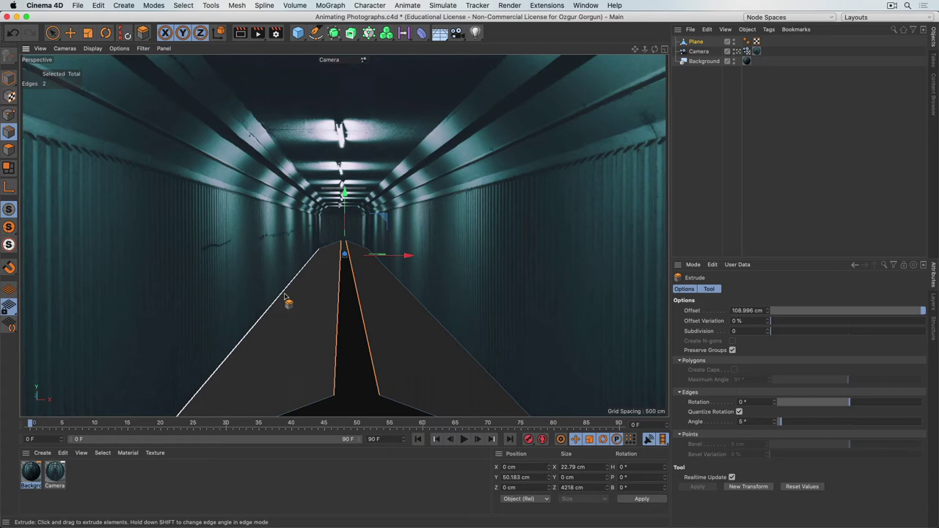
key("super+z")
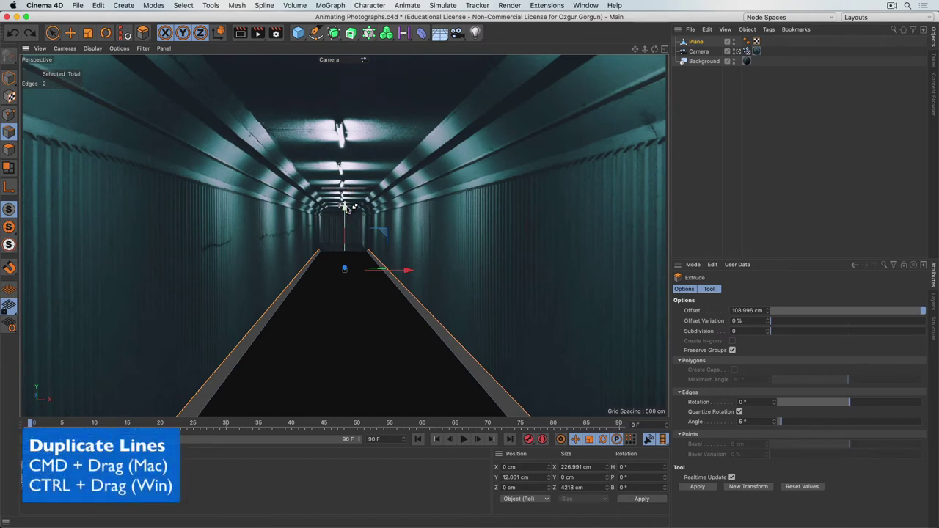
Extrude the curb edges 108.996 cm upward into side walls reaching the tunnel ceiling edges
left_click_drag(347, 214, 356, 151, "super")
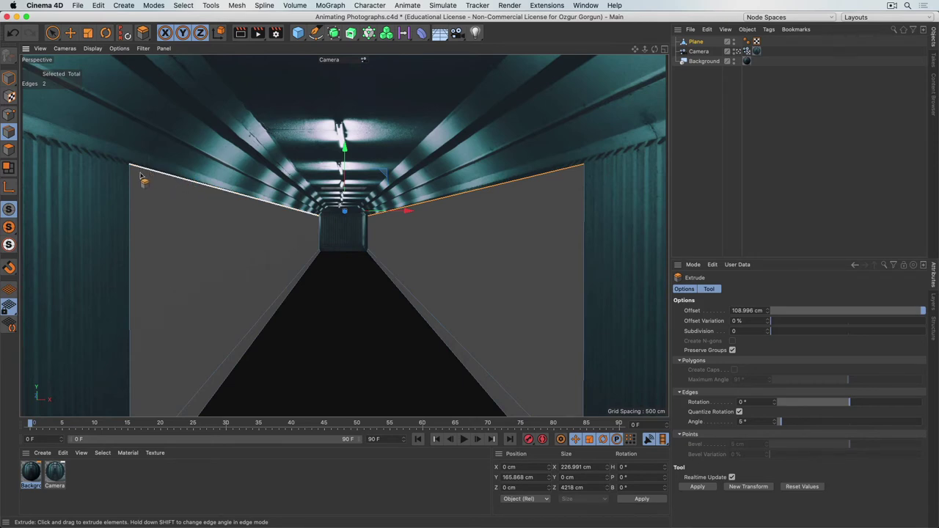
key("space")
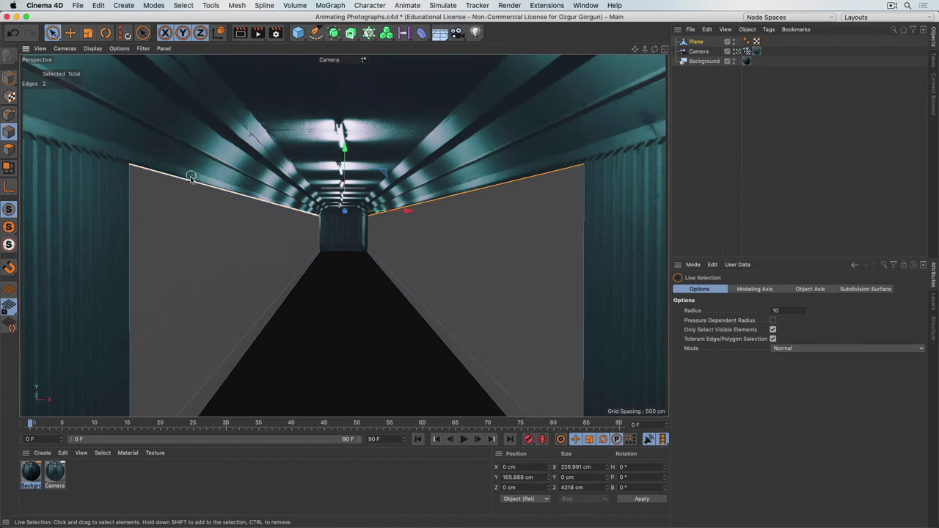
Nudge the left wall's top edge down slightly, then add the right top edge to the selection
left_click(192, 179)
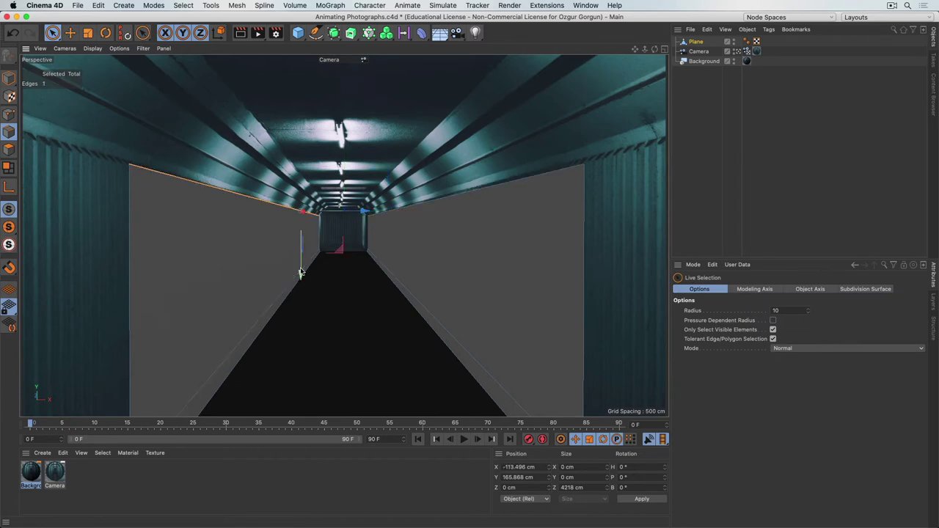
left_click_drag(300, 273, 300, 273)
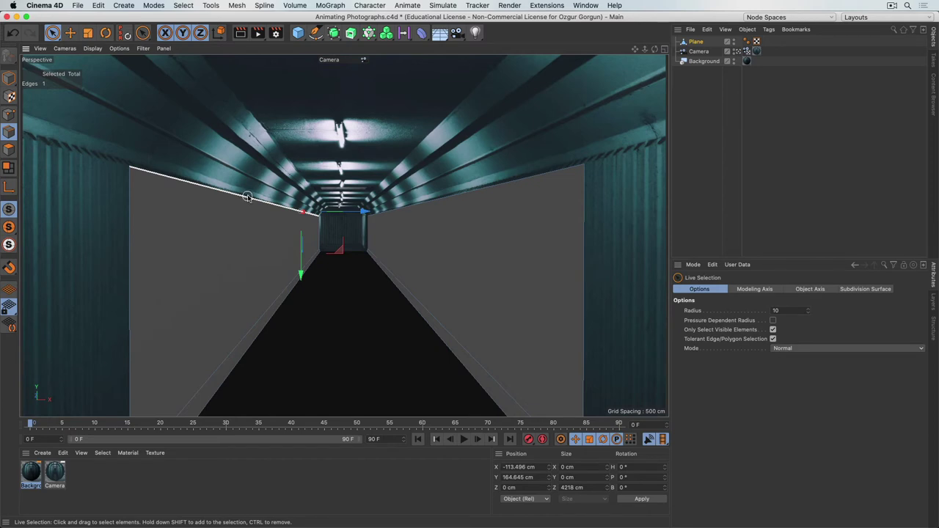
left_click(70, 33)
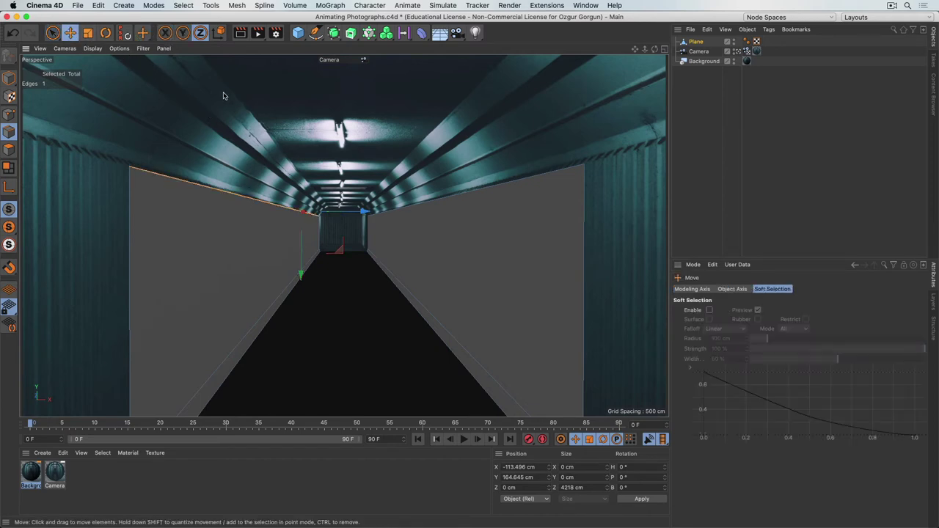
left_click(468, 194, "shift")
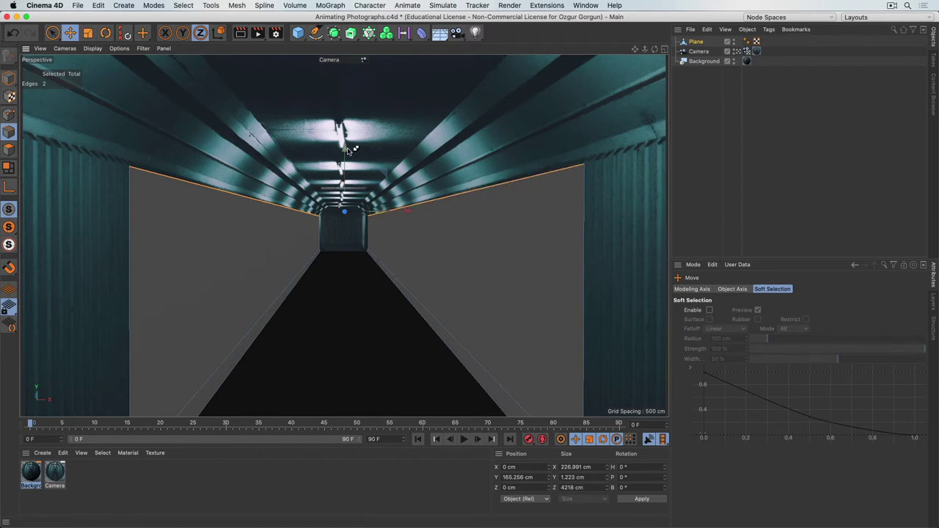
Raise both top edges, scale them wider on X, and lift them to Y 175.266 cm
left_click_drag(344, 154, 344, 152)
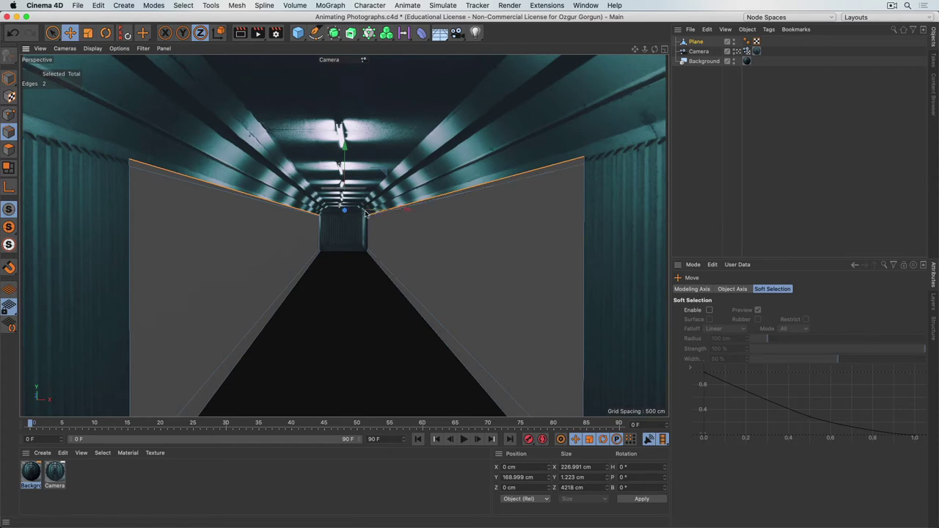
key("t")
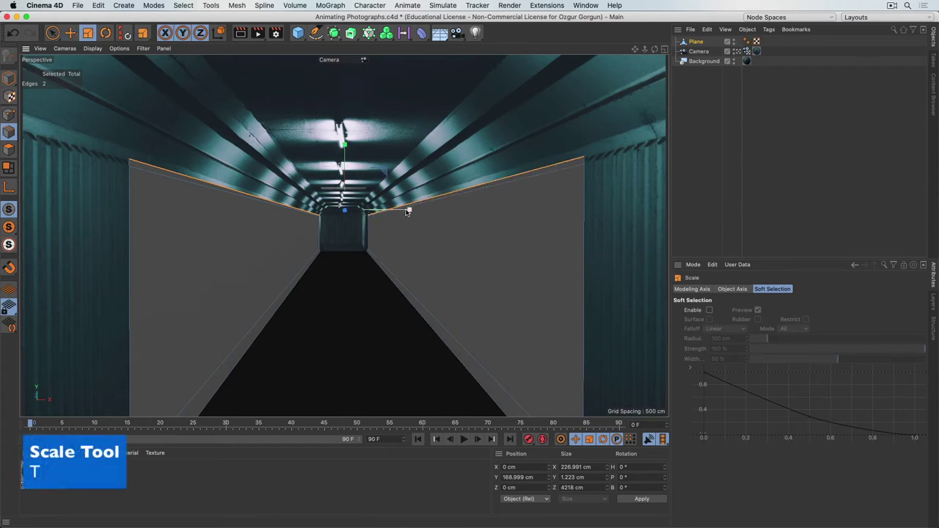
left_click_drag(404, 208, 596, 172)
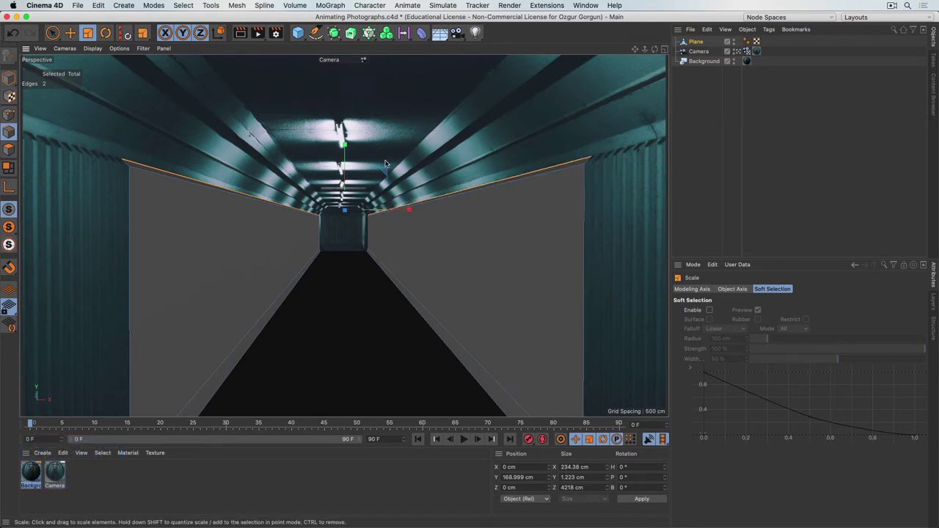
key("e")
left_click_drag(346, 160, 345, 157)
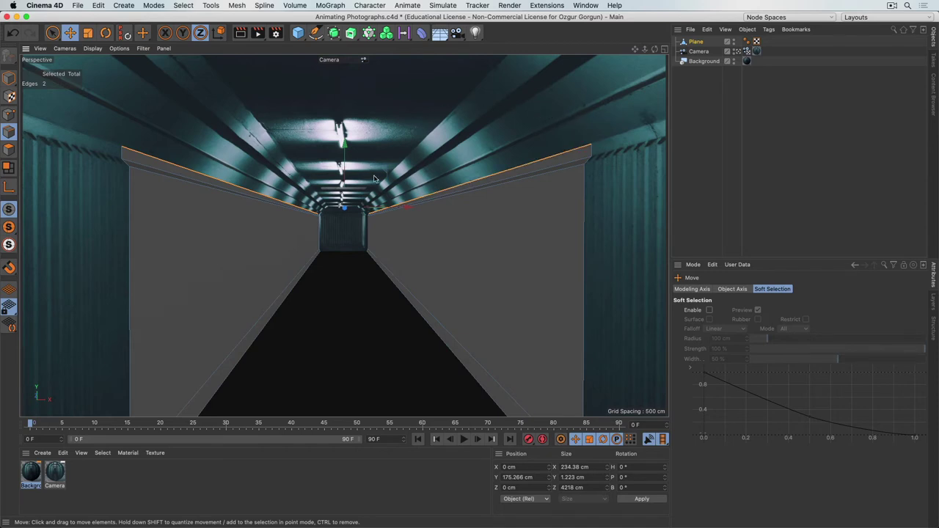
Raise the top edges, pull them inward, undo a lowering move and raise them again
left_click_drag(345, 151, 347, 145)
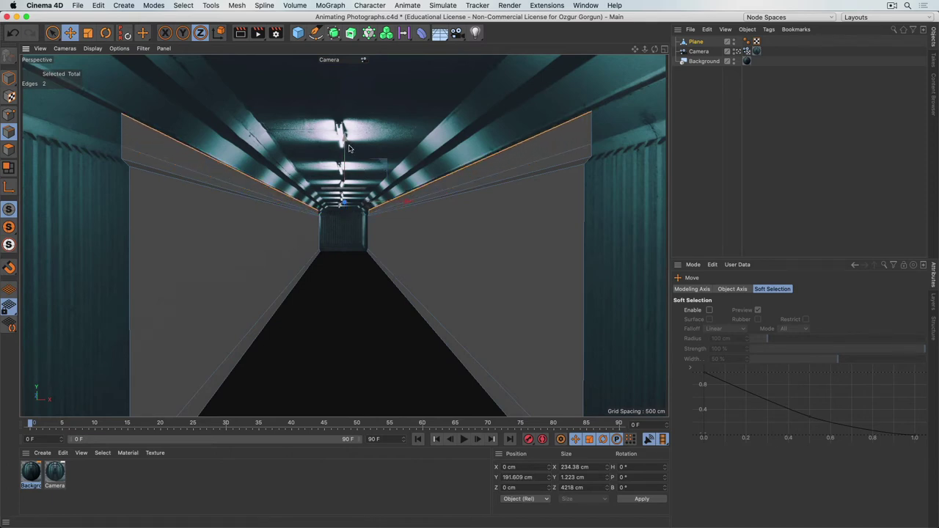
left_click(90, 35)
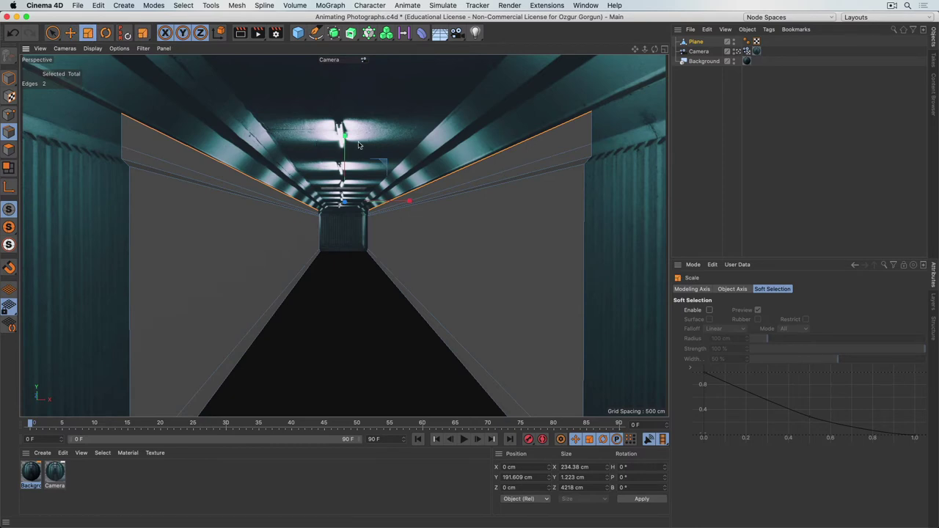
left_click_drag(409, 202, 400, 201)
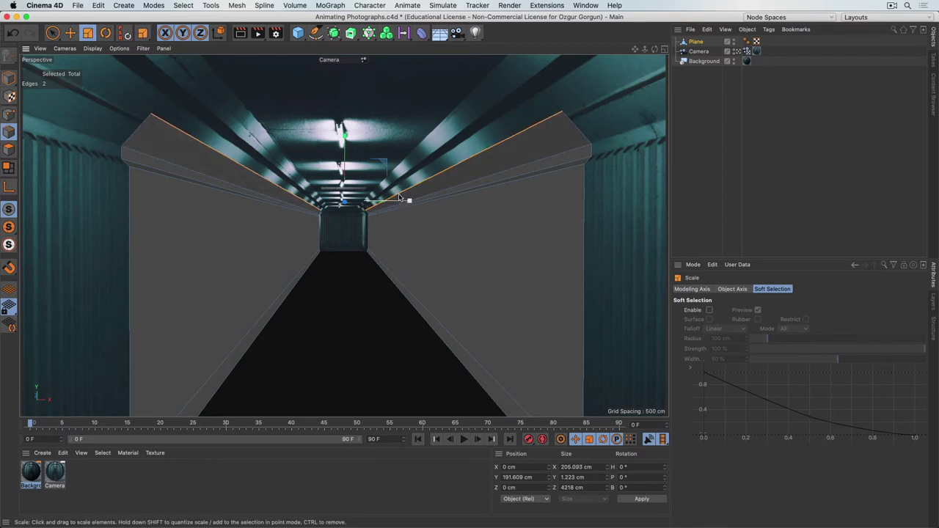
key("e")
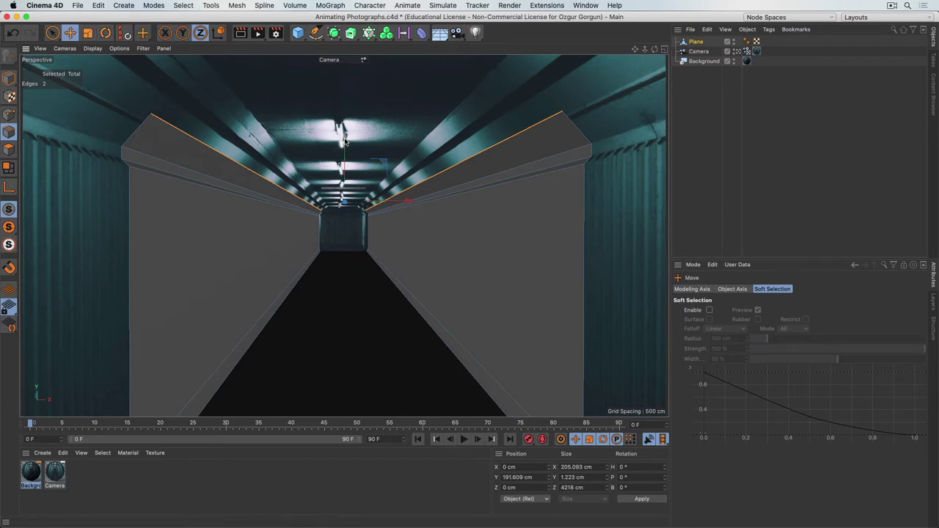
left_click_drag(342, 140, 342, 143)
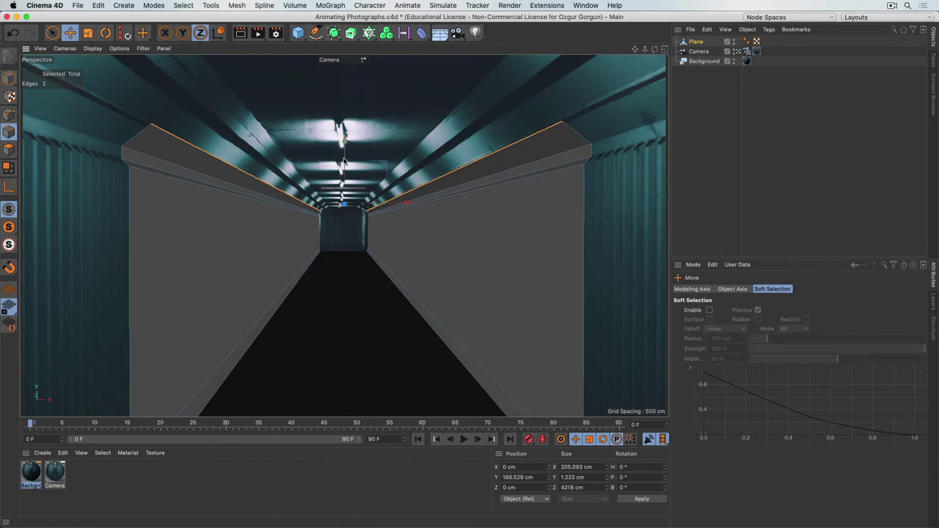
key("super+z")
key("super+z")
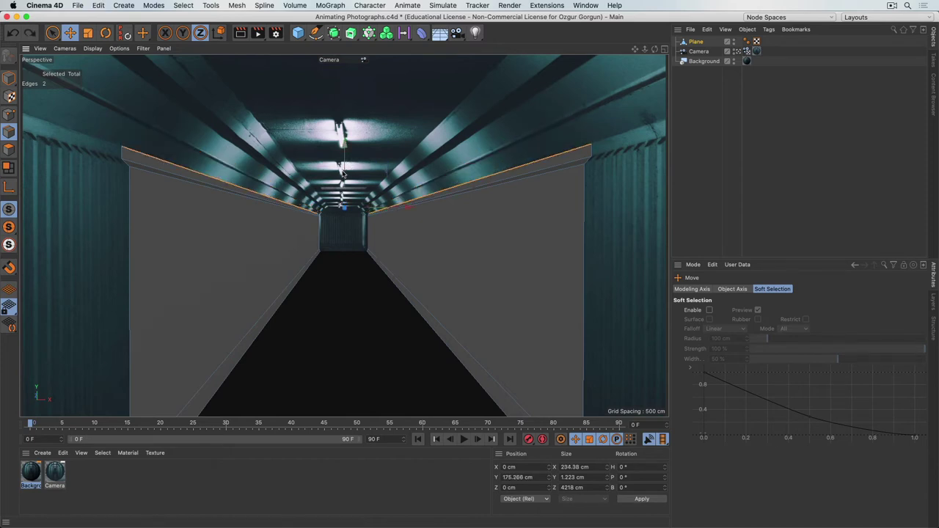
left_click_drag(345, 166, 351, 157)
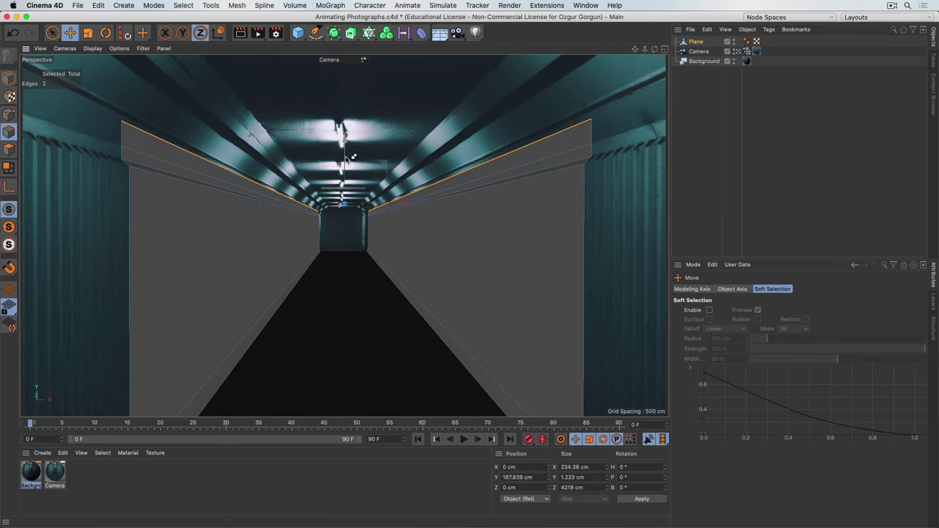
Fine-tune the top edges to sit at Y 192.841 cm, spread 226.916 cm apart
key("t")
left_click_drag(404, 203, 404, 203)
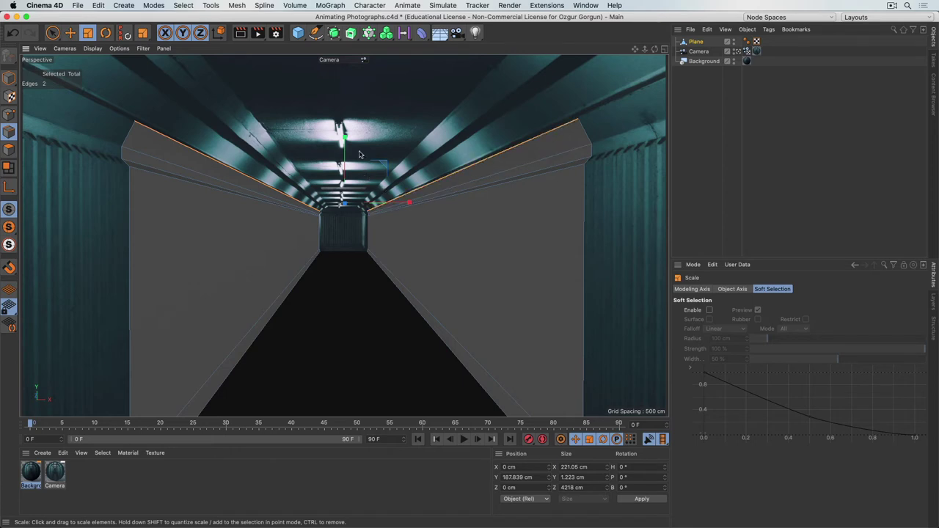
key("e")
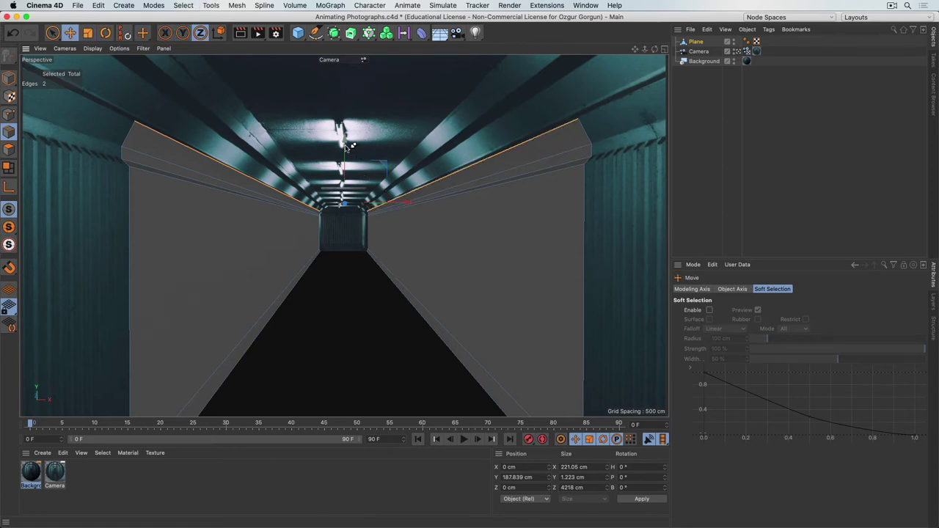
left_click_drag(348, 146, 350, 146)
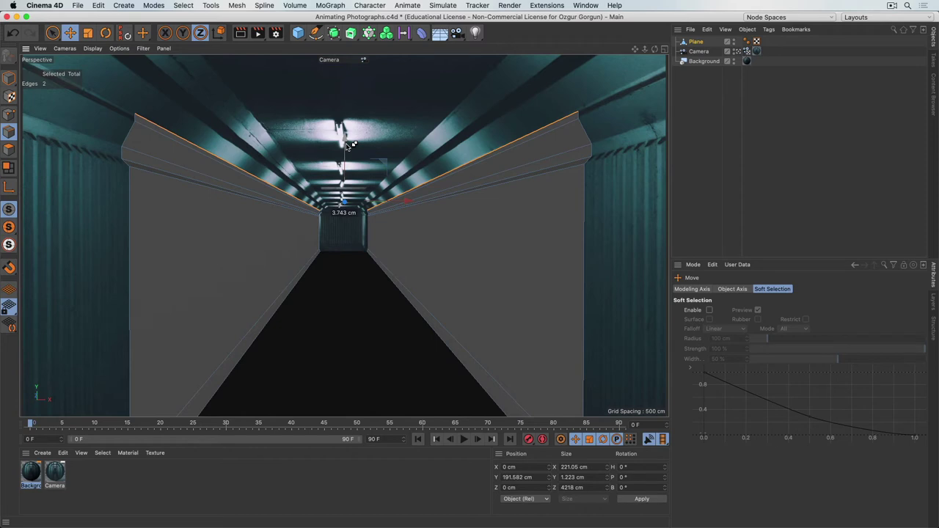
left_click_drag(348, 146, 349, 144)
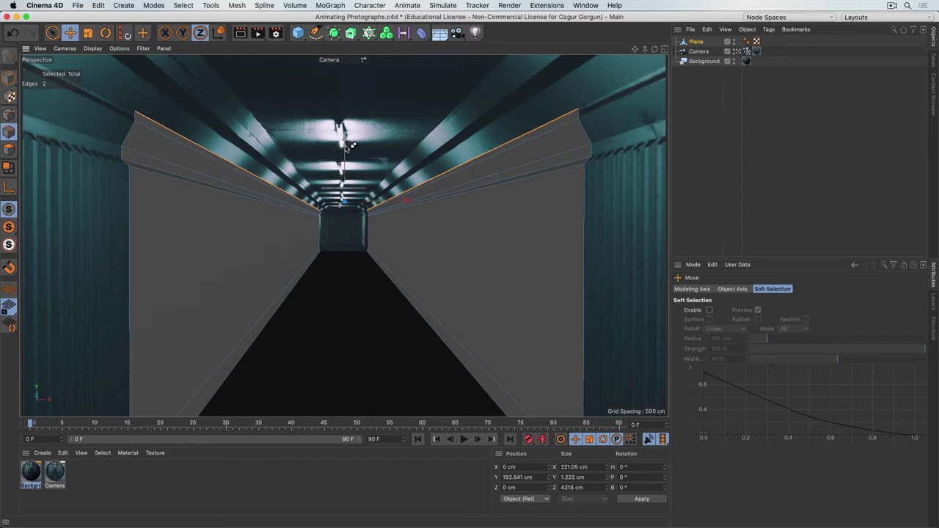
key("t")
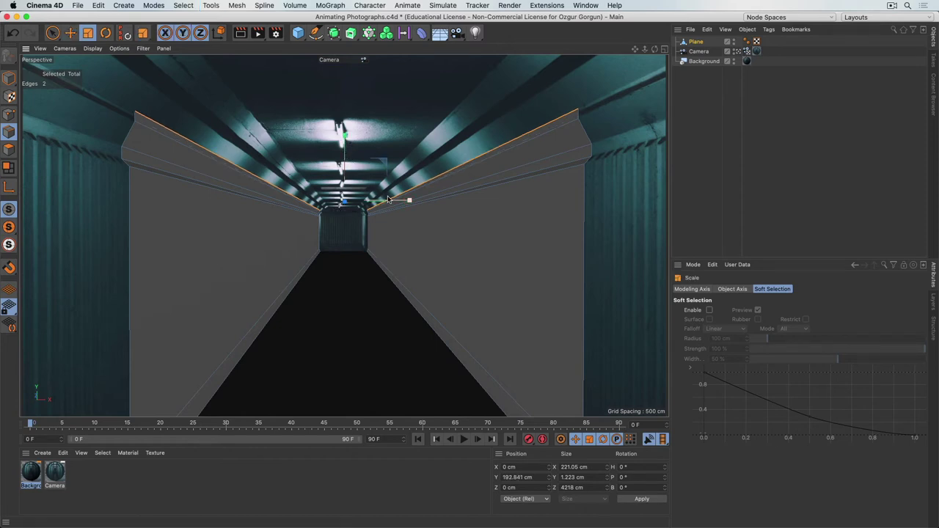
left_click_drag(390, 200, 395, 199)
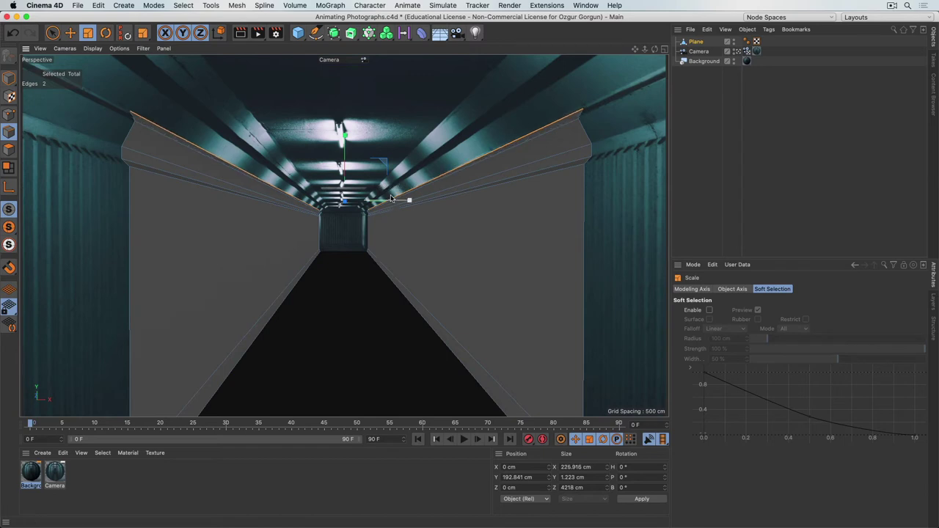
key("e")
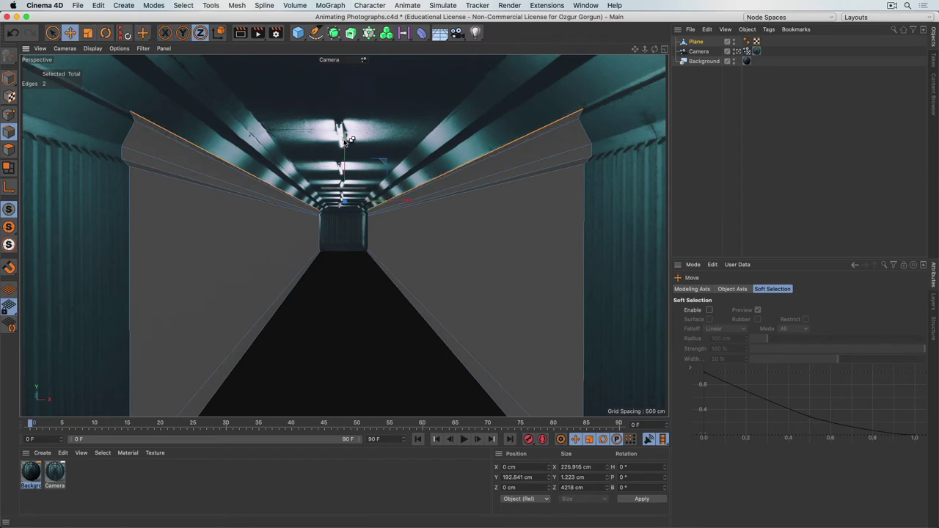
left_click_drag(347, 146, 349, 138)
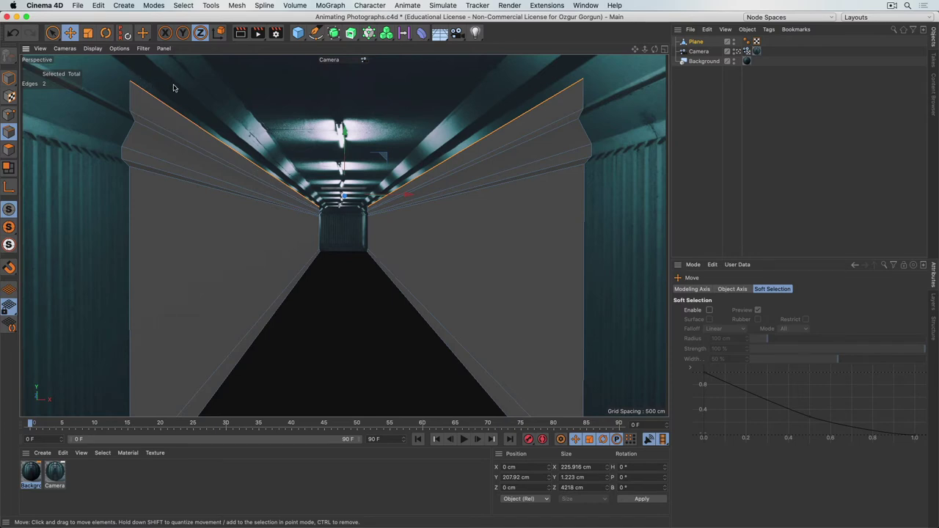
Narrow and re-widen the top edges, raising them about 5 cm in between
left_click(87, 33)
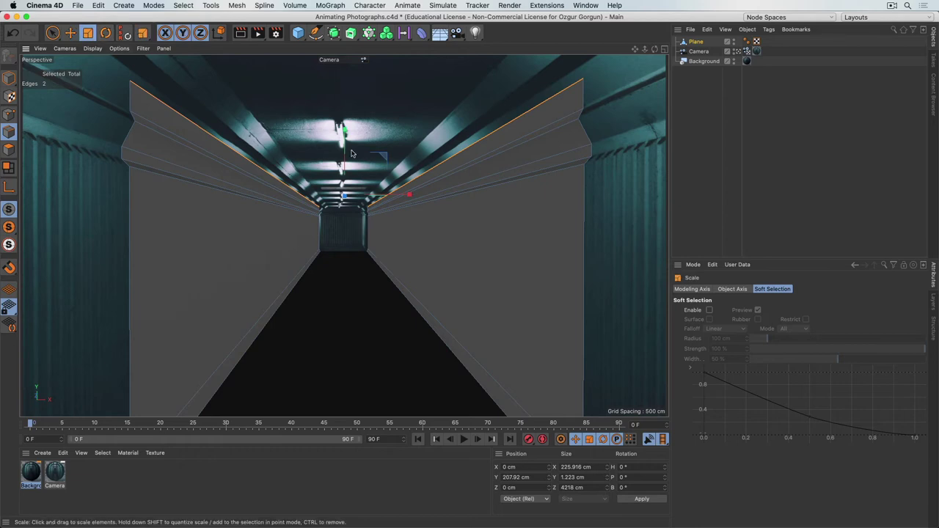
left_click_drag(408, 197, 403, 196)
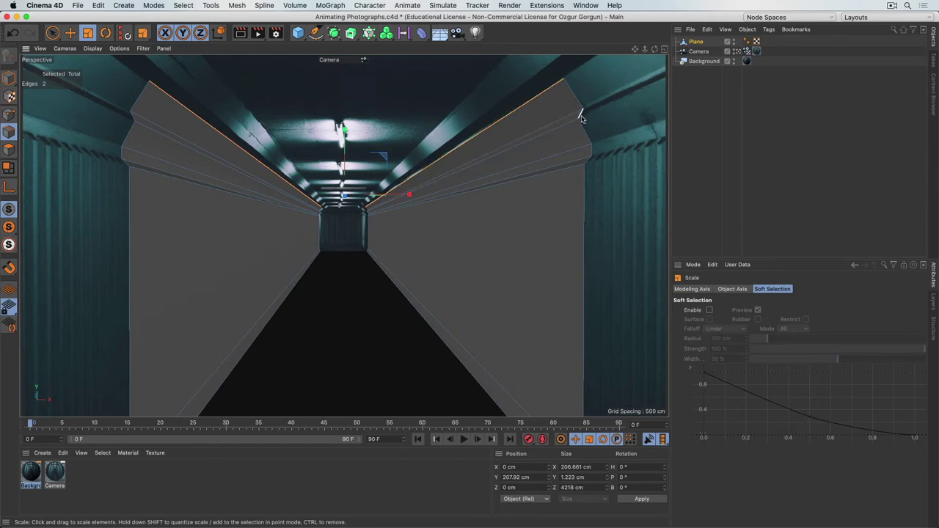
left_click_drag(585, 118, 594, 125)
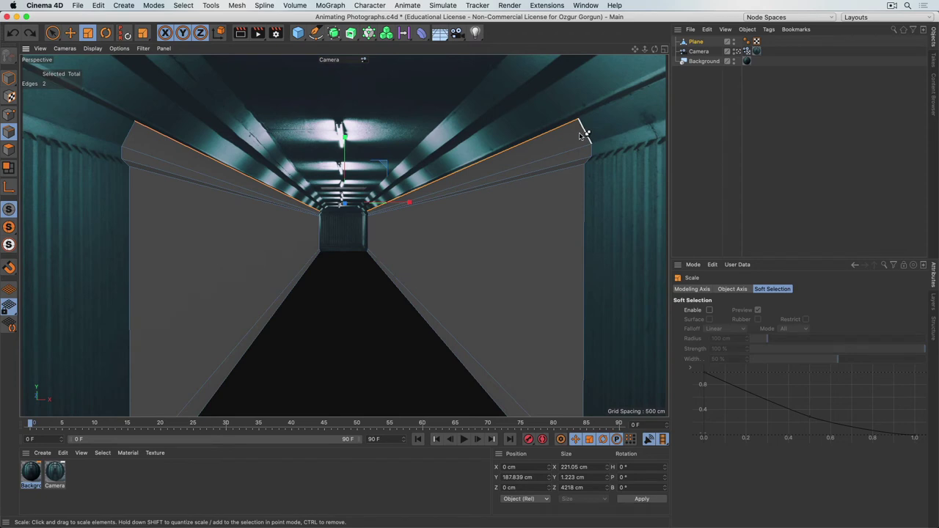
key("e")
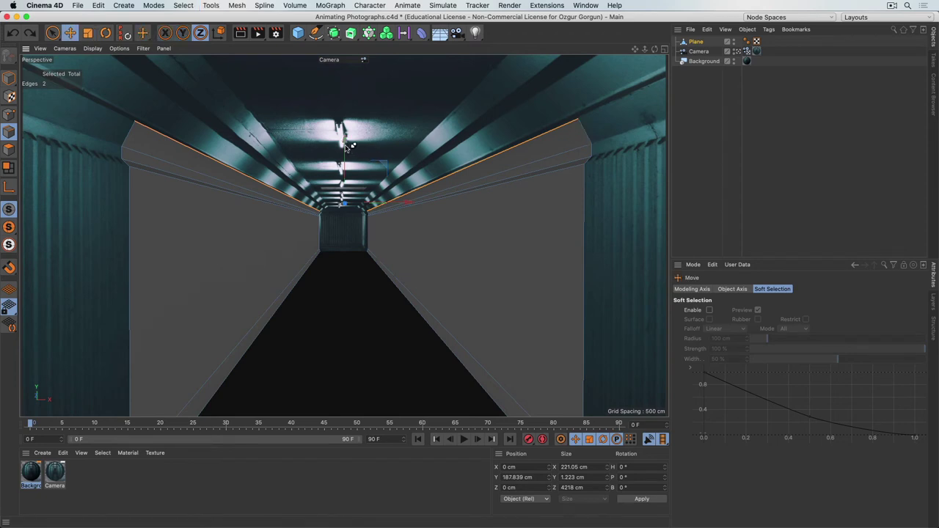
left_click_drag(348, 147, 346, 145)
key("t")
left_click_drag(388, 191, 399, 200)
key("e")
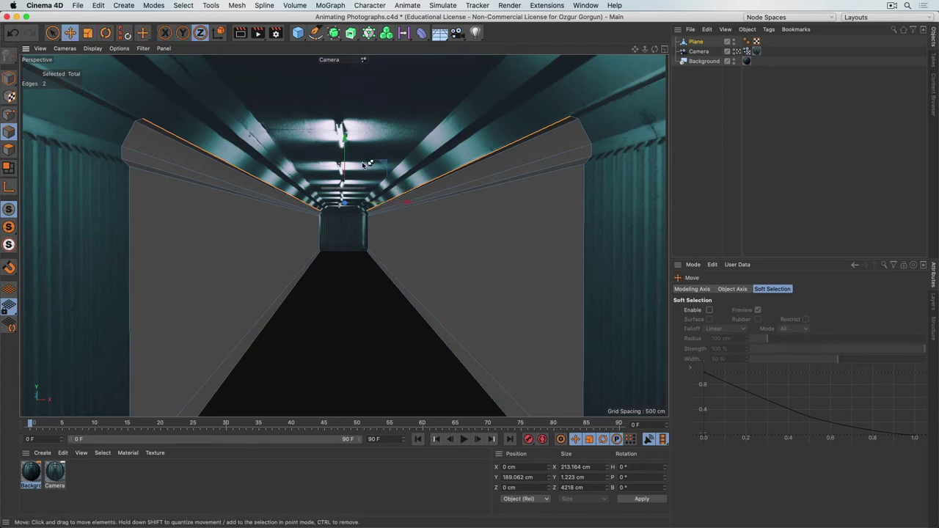
left_click_drag(346, 146, 350, 146)
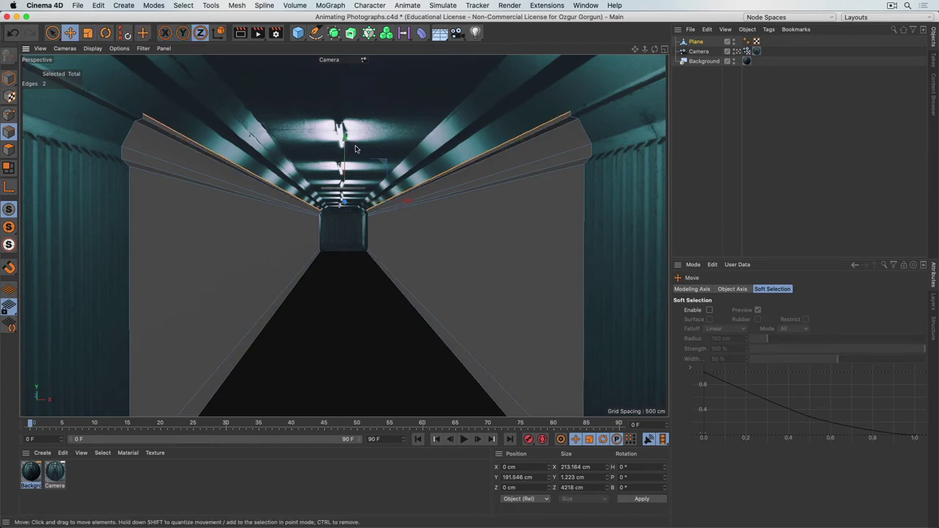
Settle the top edges at Y 206.559 cm, drawn inward to 196.963 cm apart
key("t")
left_click_drag(402, 205, 407, 203)
key("e")
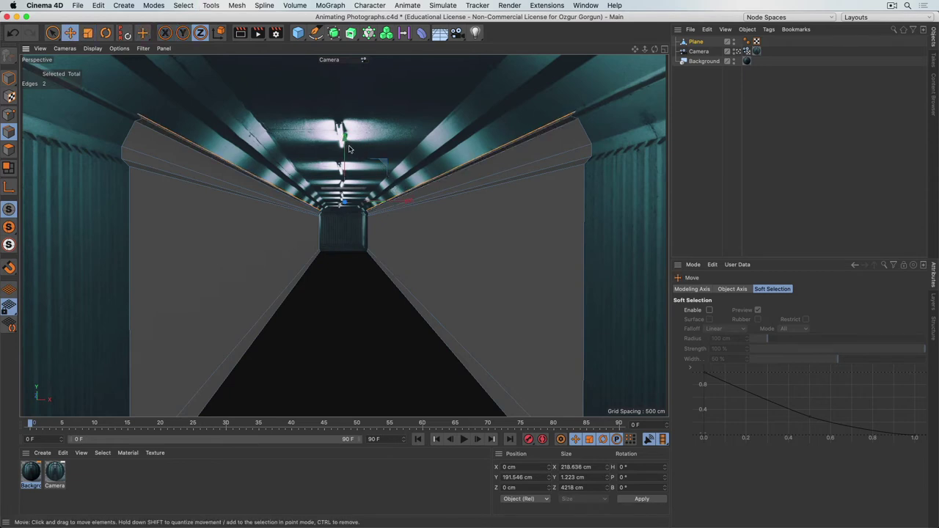
left_click_drag(346, 146, 348, 141)
key("t")
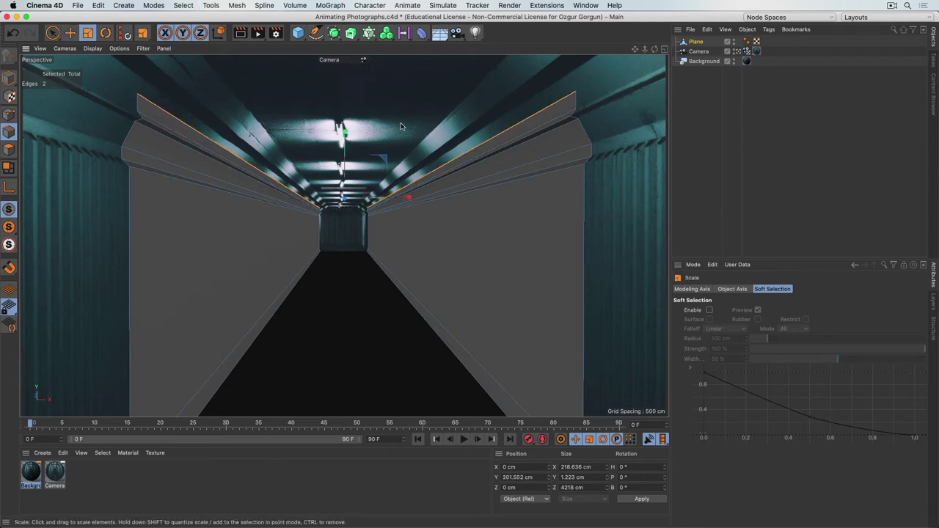
left_click_drag(403, 199, 399, 201)
key("e")
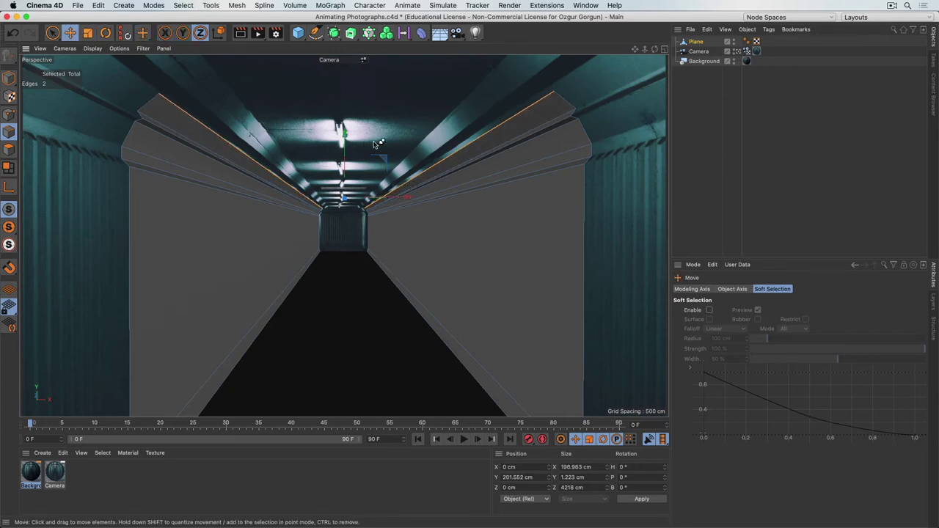
left_click_drag(347, 151, 345, 148)
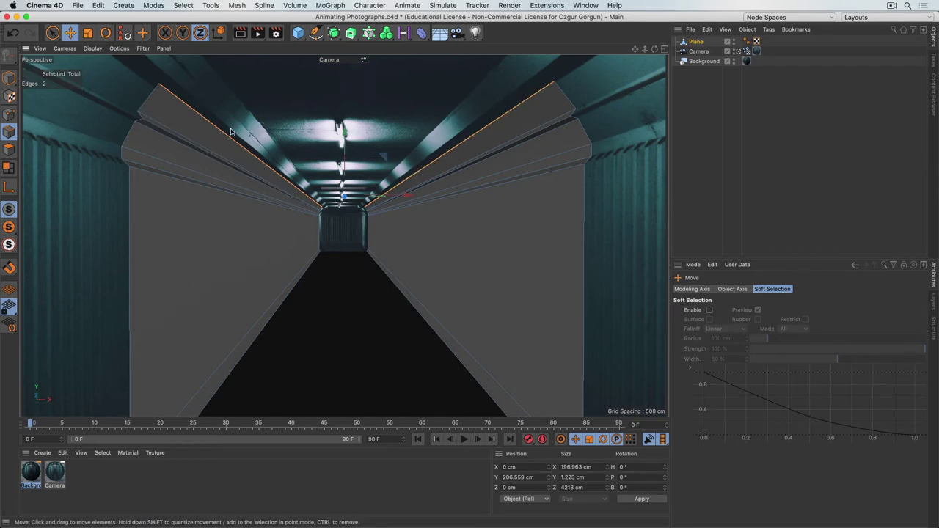
Move the upper-left and upper-right edges individually up and outward toward the ceiling
left_click(52, 32)
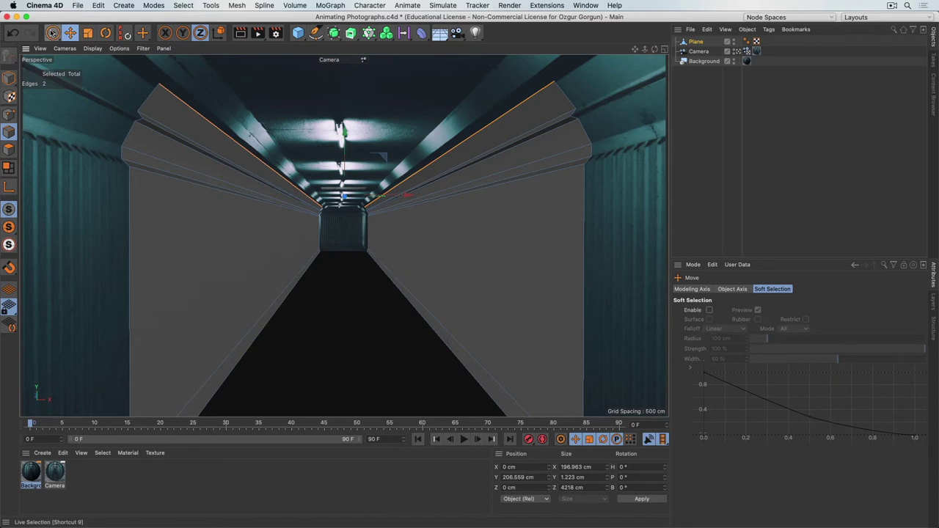
left_click(200, 114)
key("e")
left_click_drag(264, 238, 268, 243)
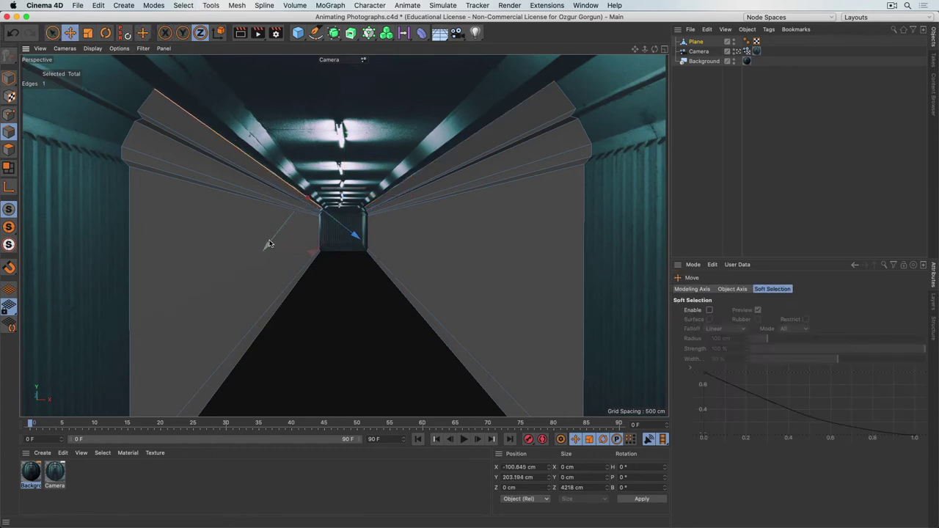
left_click(462, 139)
left_click_drag(424, 238, 420, 242)
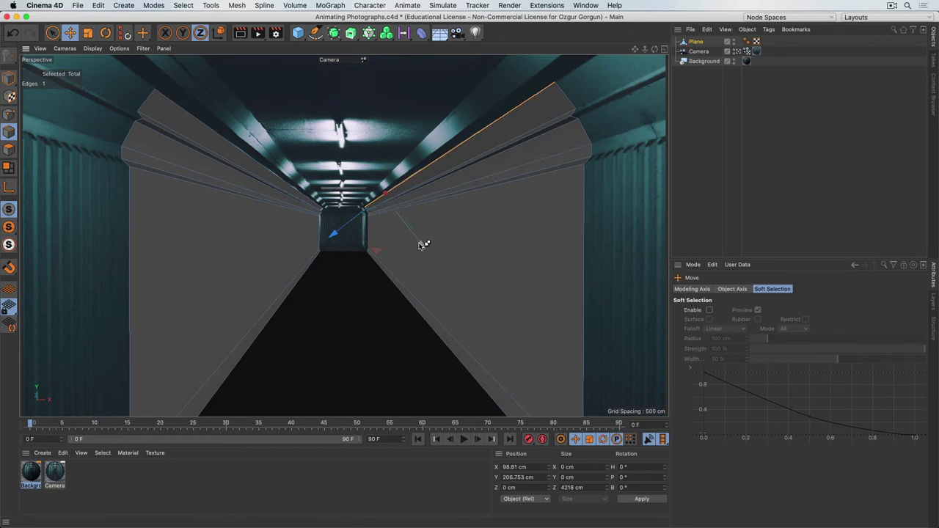
left_click_drag(419, 244, 418, 240)
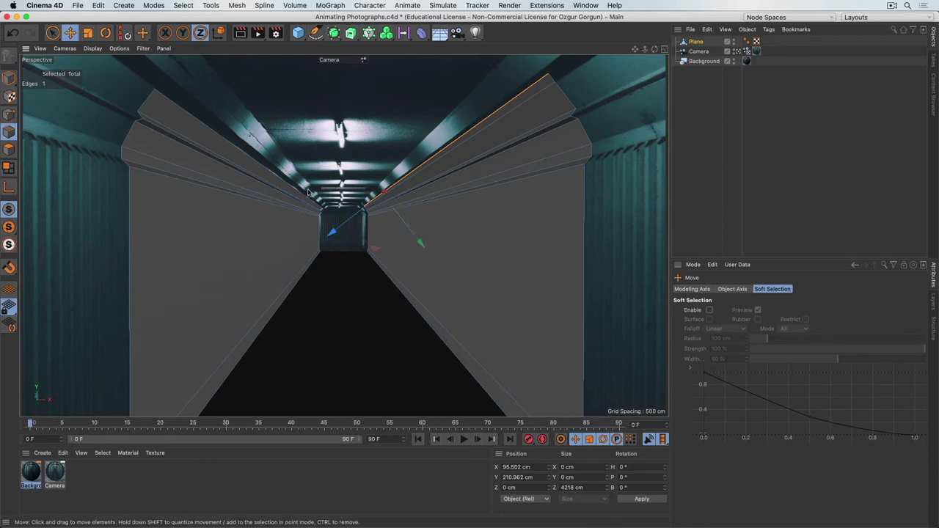
Adjust the left edge again, then scale and raise both edges to Y 239.679 cm, 183.382 cm apart
left_click(243, 156)
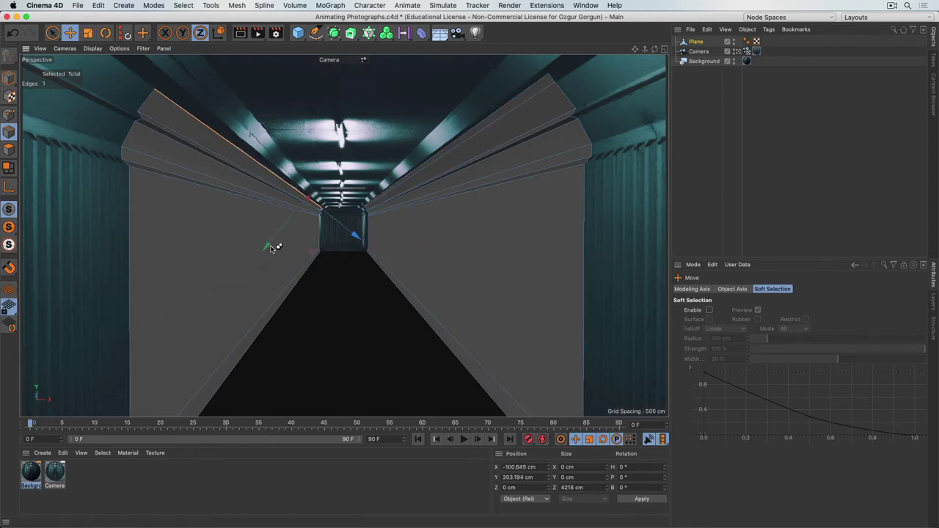
left_click_drag(270, 246, 272, 250)
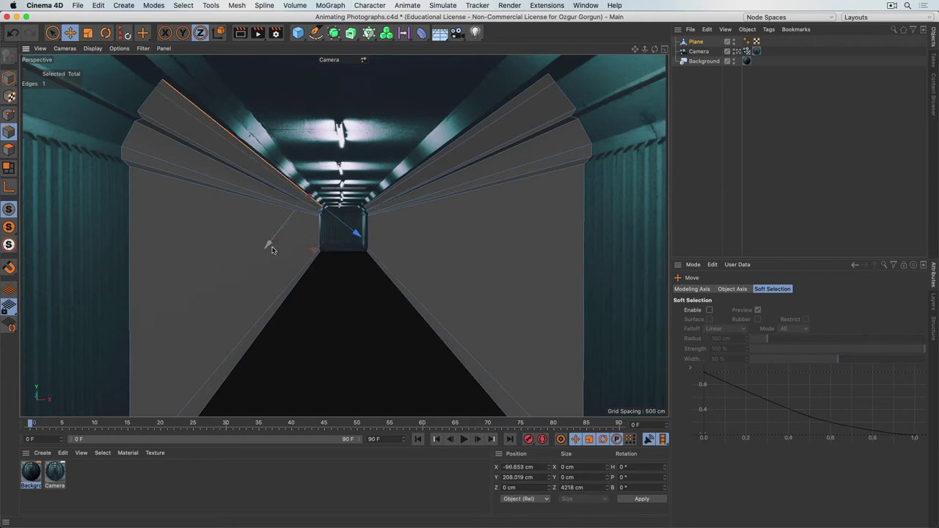
left_click(427, 163, "shift")
key("t")
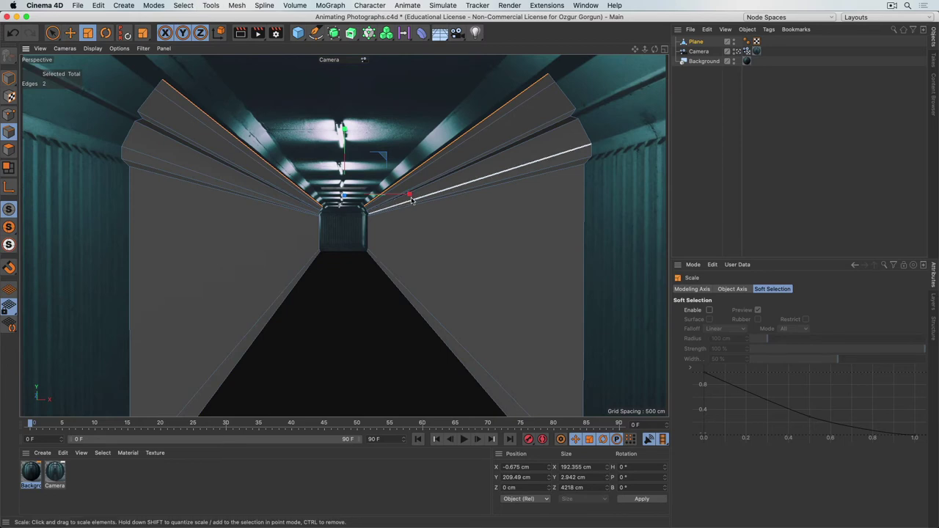
left_click_drag(405, 197, 405, 197)
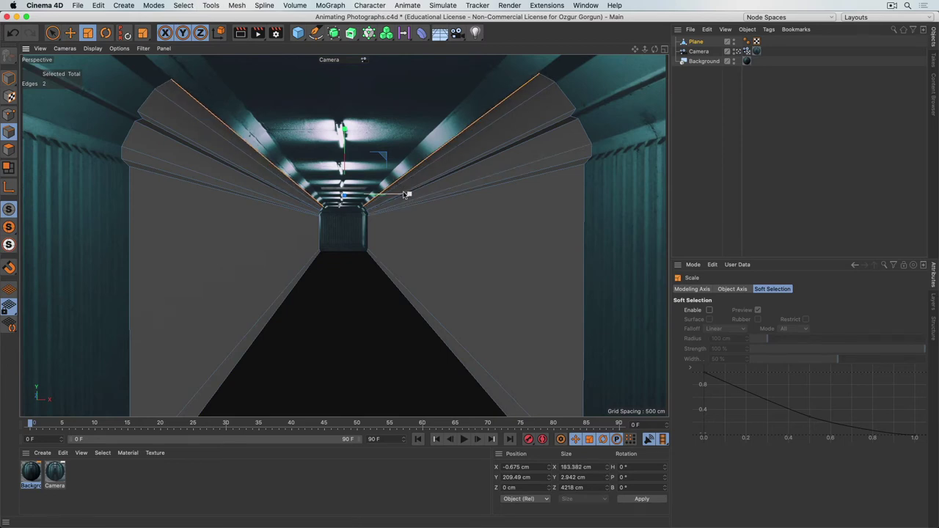
key("e")
left_click_drag(345, 130, 349, 128)
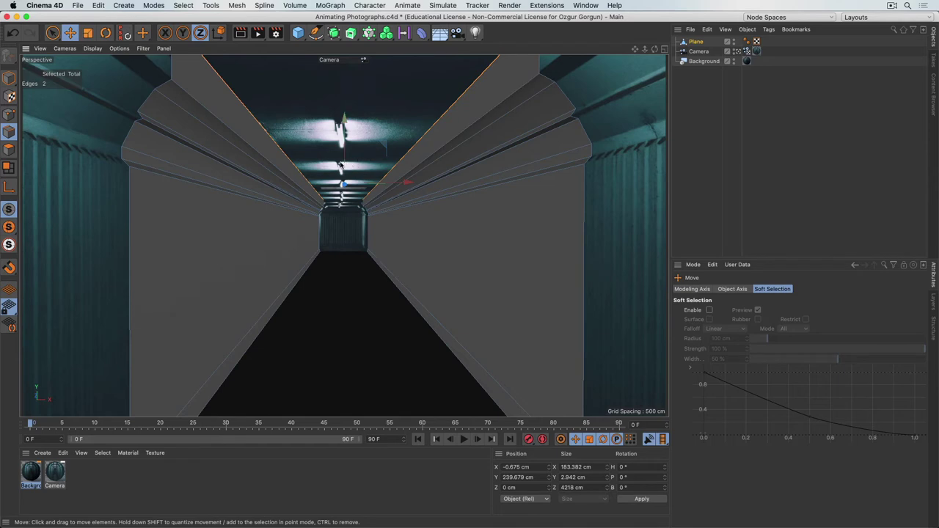
Use the Bridge tool between the two top edges to fill the ceiling gap
right_click(300, 142)
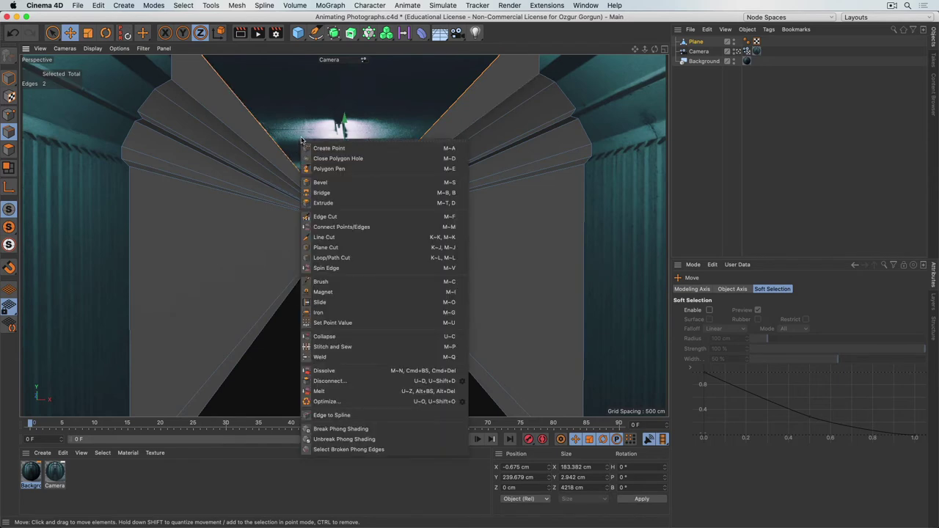
left_click(322, 193)
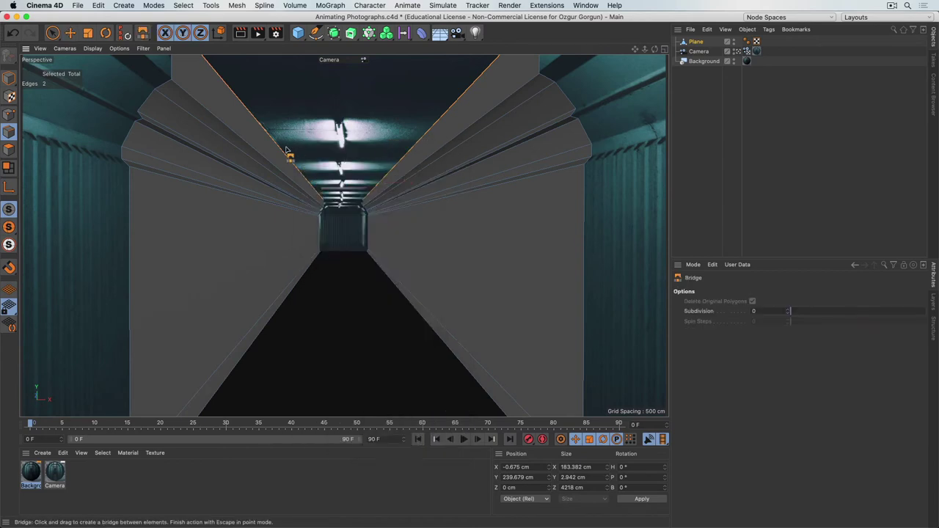
left_click_drag(281, 152, 384, 168)
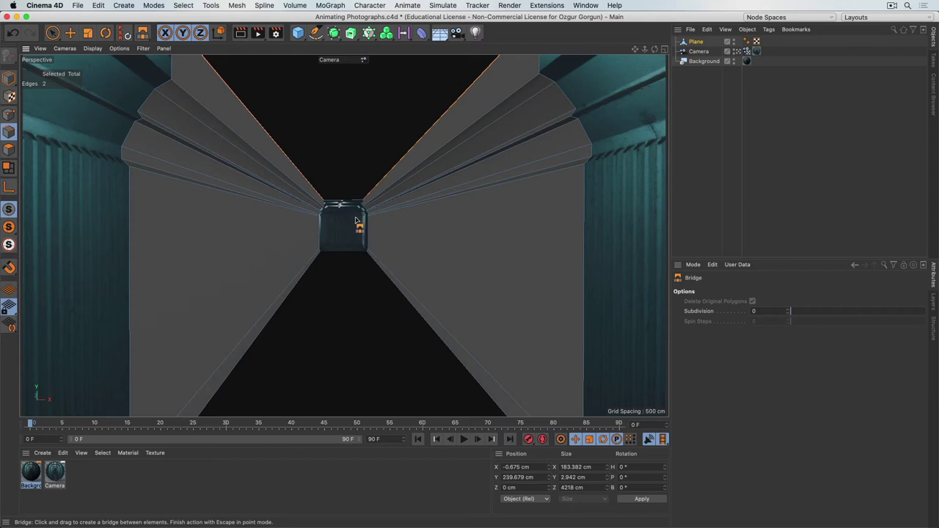
Leave the Camera view and orbit the Default Camera to see the whole mesh and corridor
left_click(740, 51)
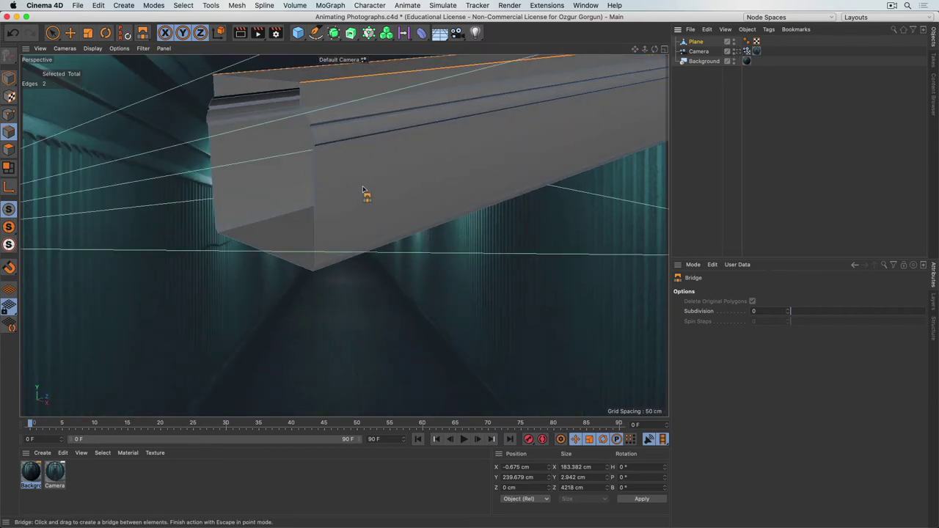
left_click_drag(362, 189, 334, 220, "alt")
left_click_drag(277, 276, 486, 245, "alt")
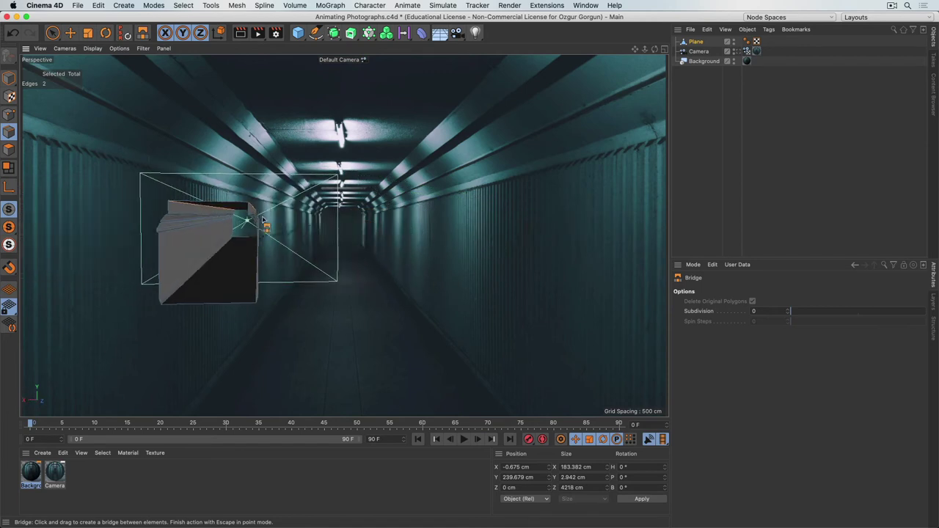
Activate Close Polygon Hole, toggle the Camera view, and orbit to see the mesh side-on
right_click(301, 209)
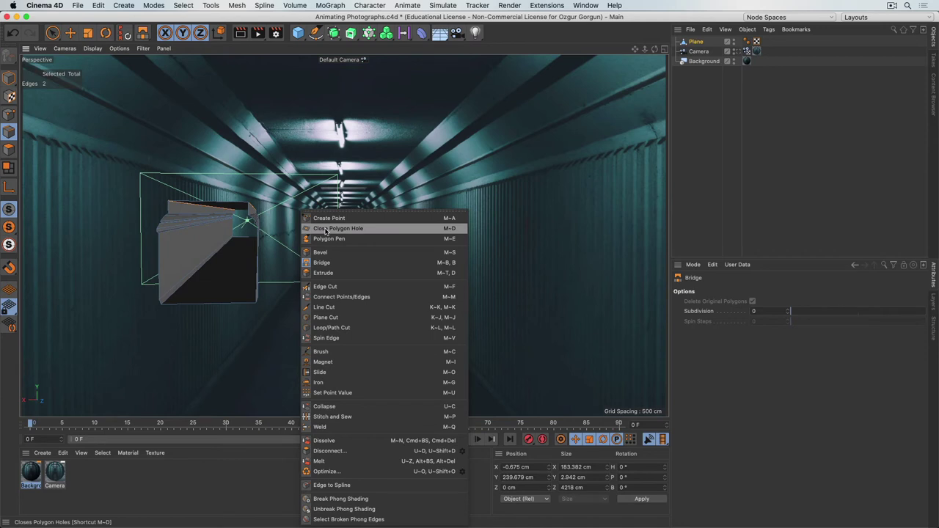
left_click(325, 228)
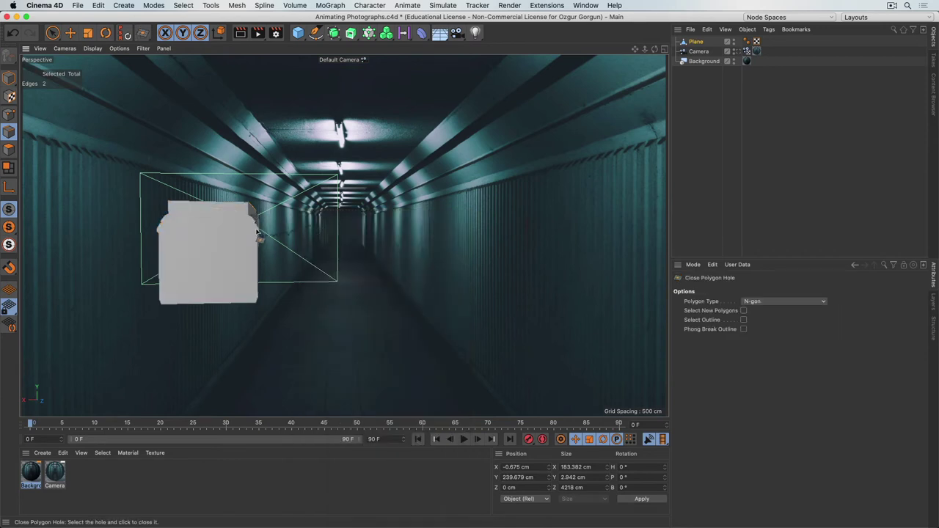
left_click(738, 52)
left_click(736, 53)
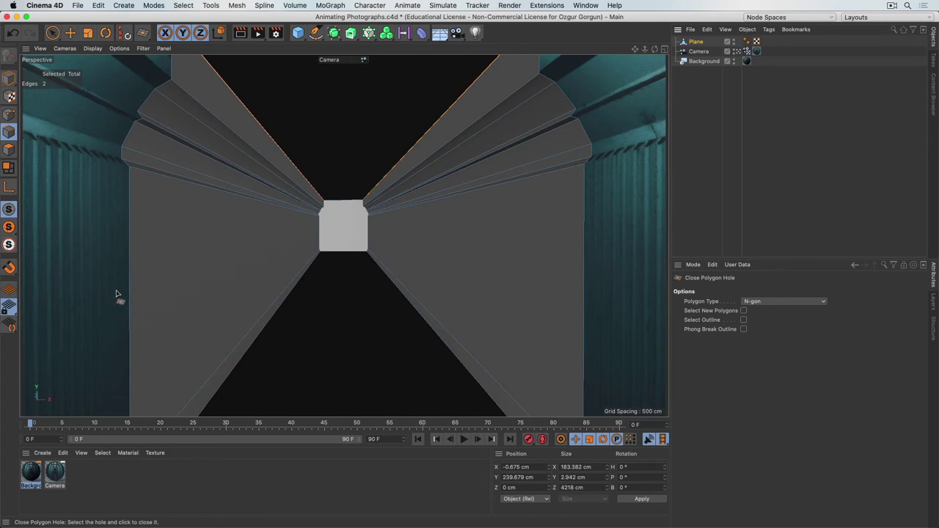
left_click(737, 51)
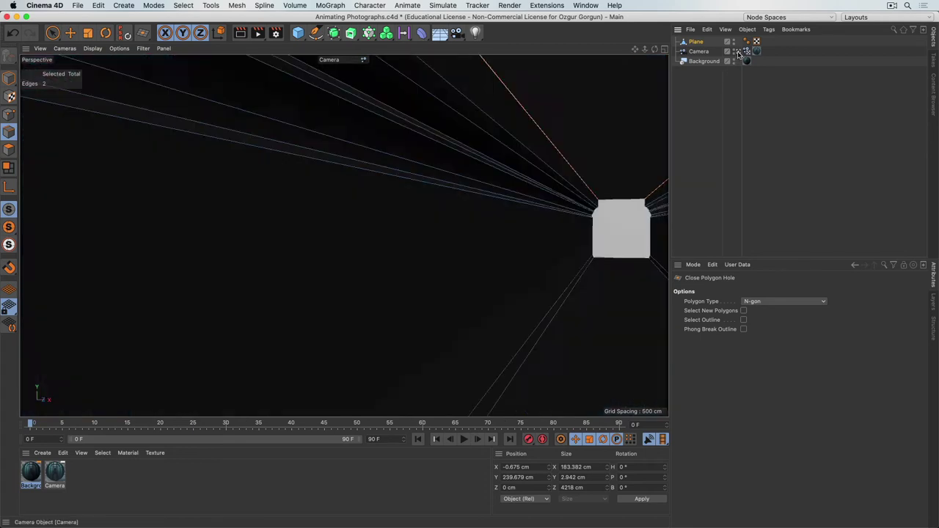
left_click_drag(200, 244, 398, 212, "alt")
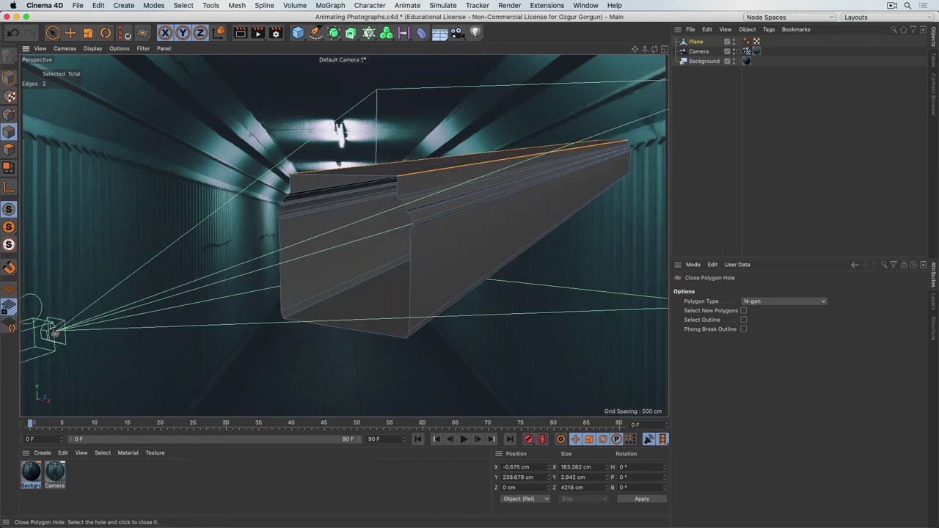
Cap the far end's open hole and select the end cross-section edge loop
left_click(328, 179)
left_click(9, 132)
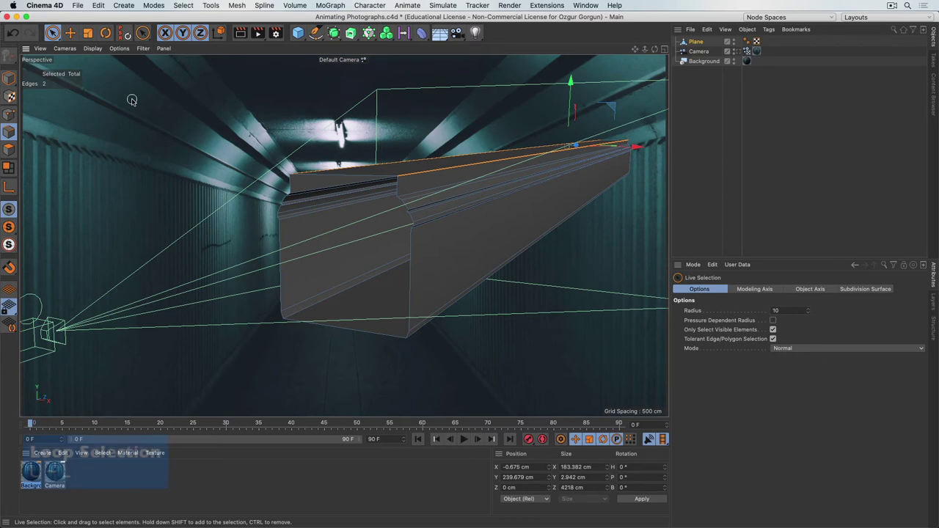
key("u")
key("l")
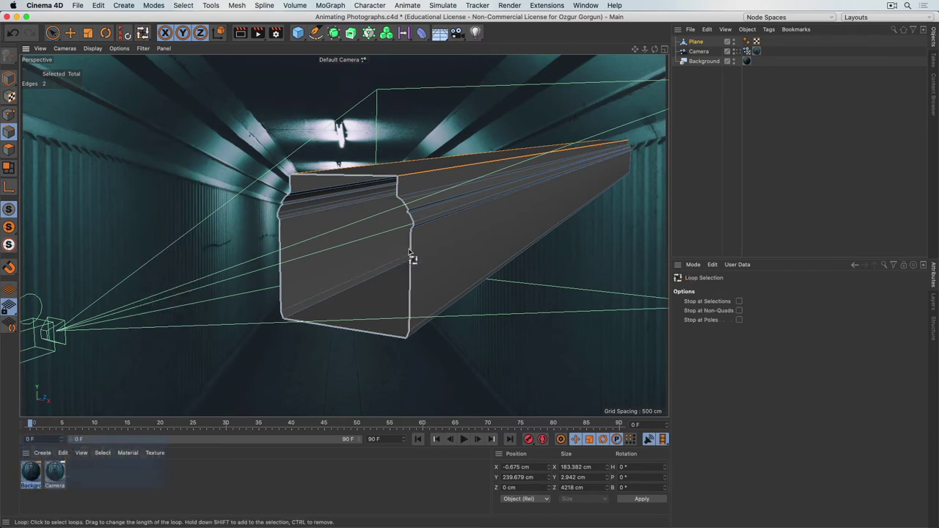
left_click(394, 333)
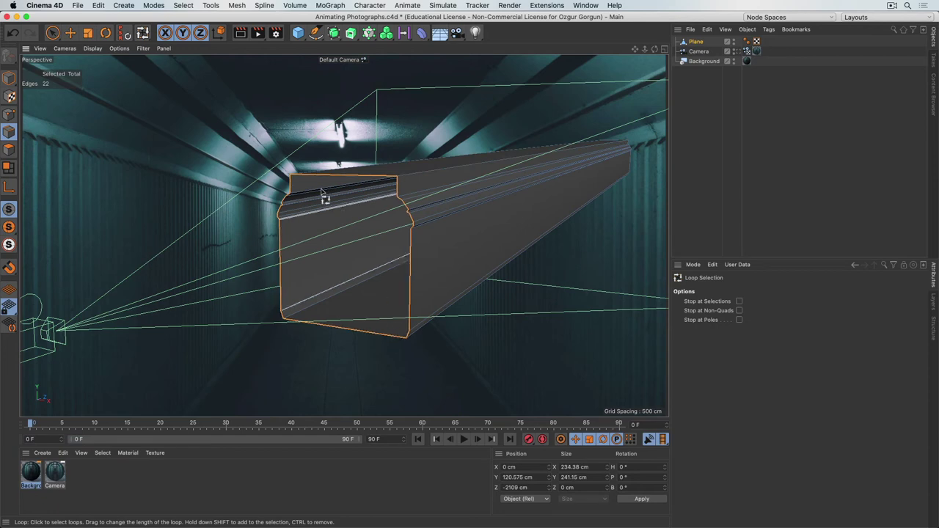
Slide the edge loop along Z to -2566.851, check it through the mapping camera, then deselect
left_click(70, 32)
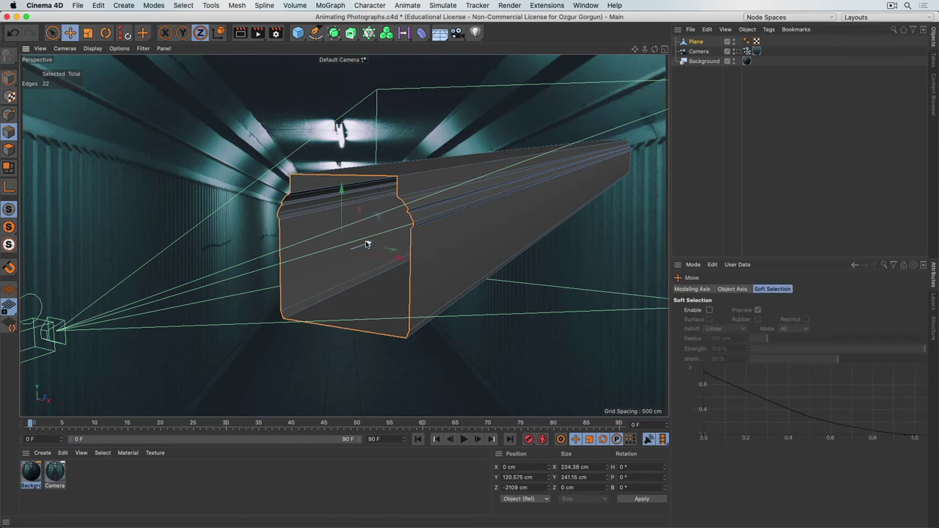
left_click_drag(369, 245, 151, 322)
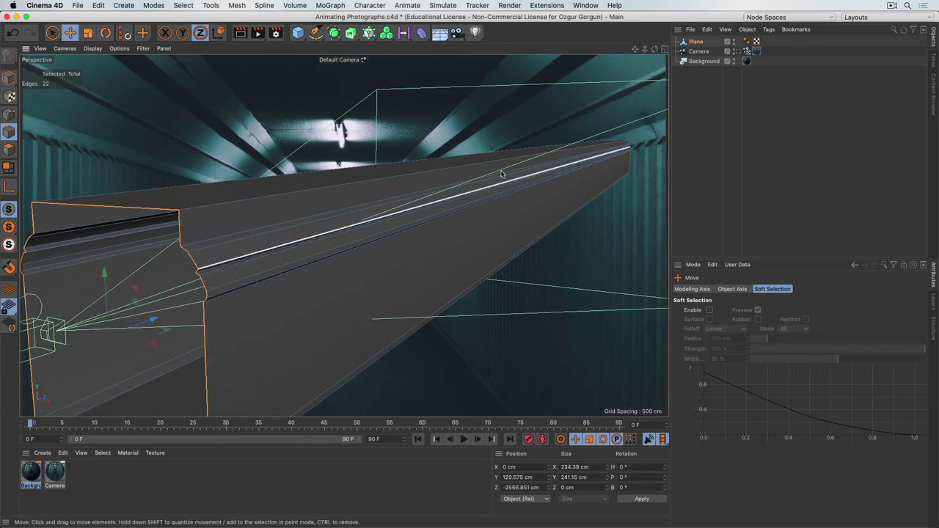
left_click(746, 51)
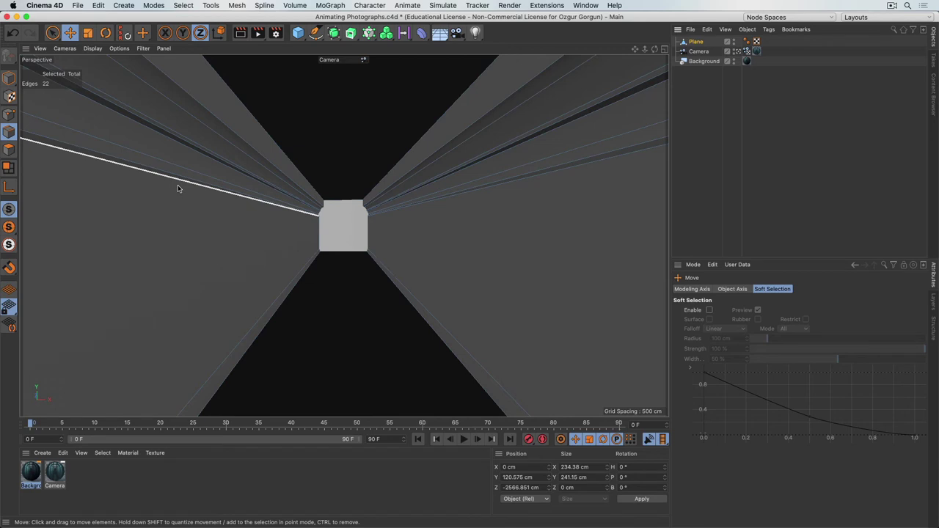
left_click_drag(177, 187, 120, 150)
key("super+z")
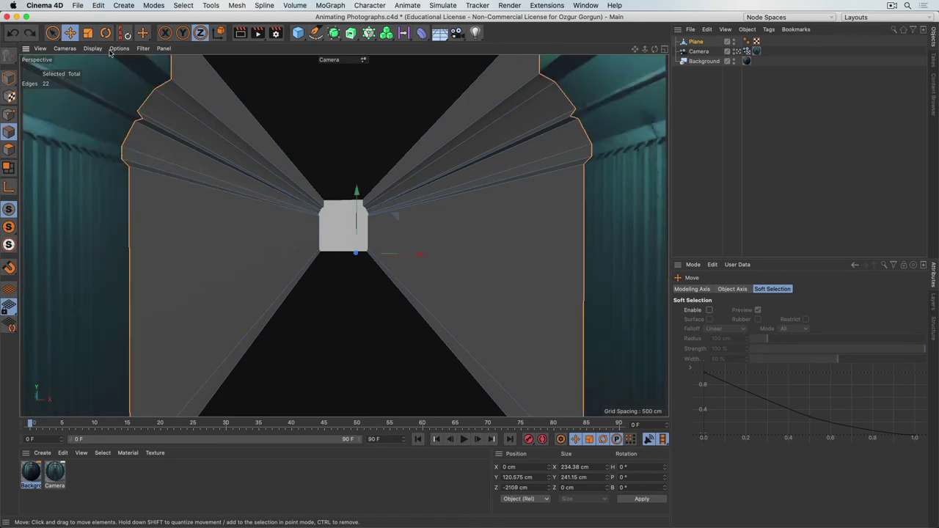
left_click(30, 33)
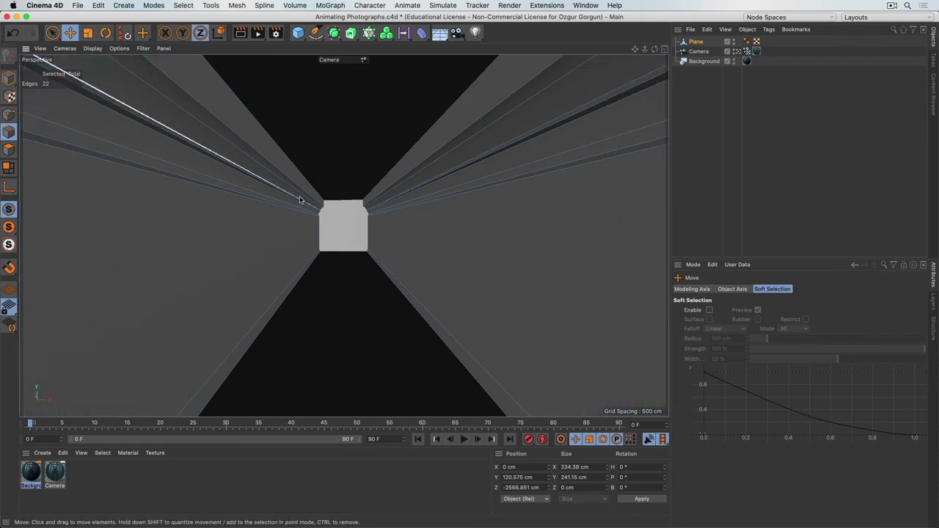
left_click(178, 264)
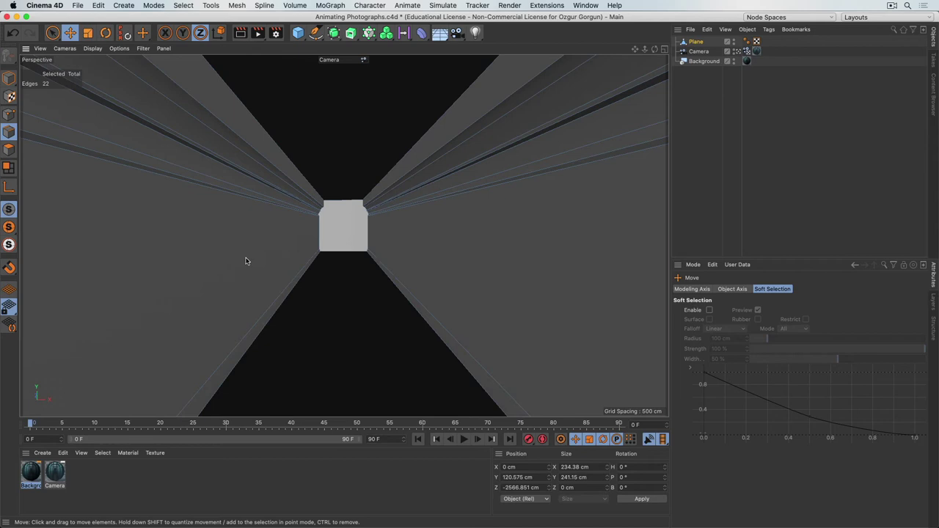
Move the Camera Mat tag from the Camera onto the Plane, then return to Default Camera
left_click(757, 52)
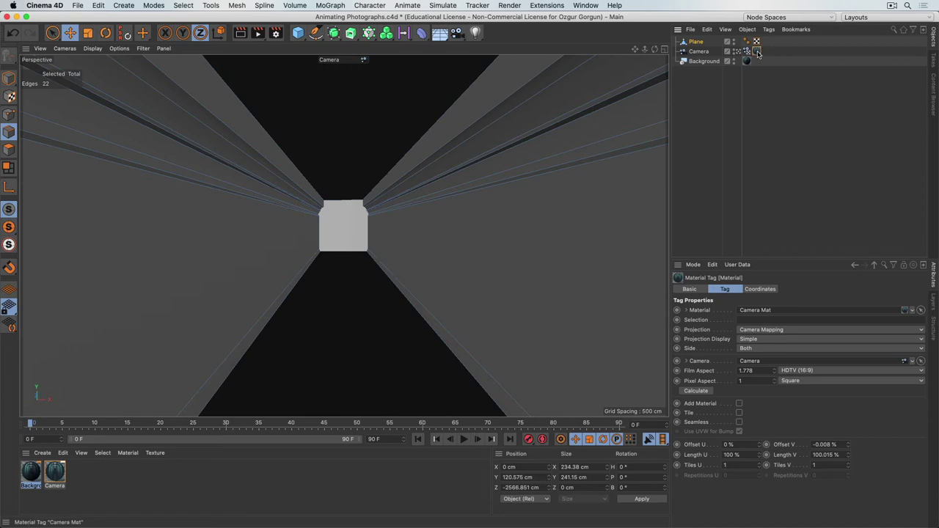
left_click_drag(758, 53, 769, 43)
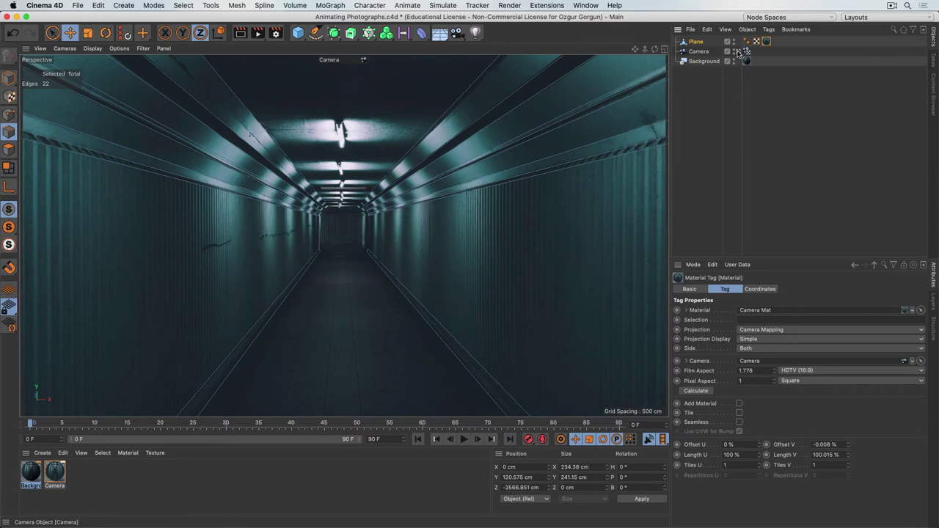
left_click(740, 52)
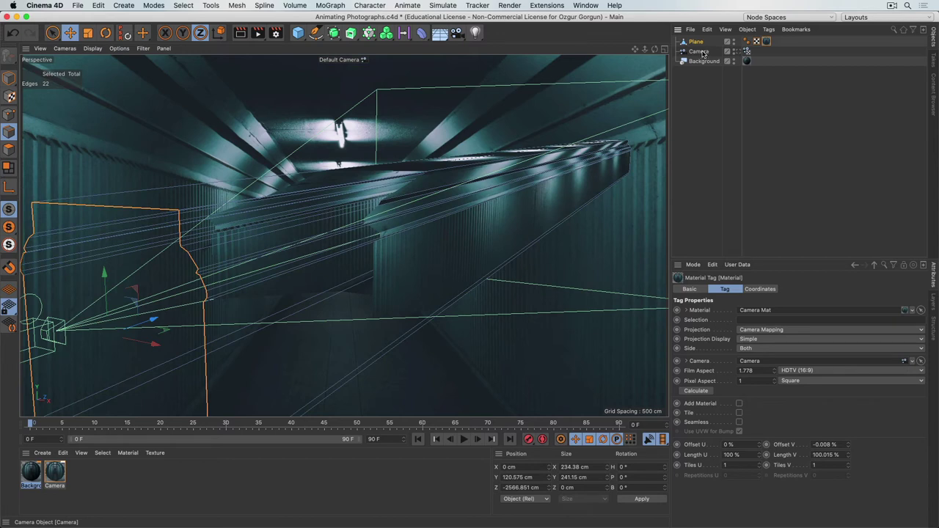
Rename the Camera object to 'reference'
left_click(699, 52)
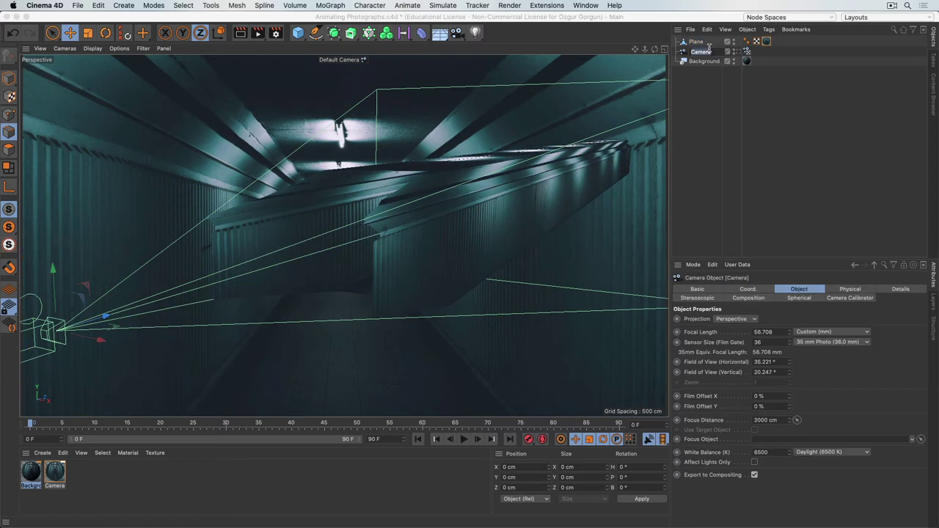
double_click(706, 51)
type("reference")
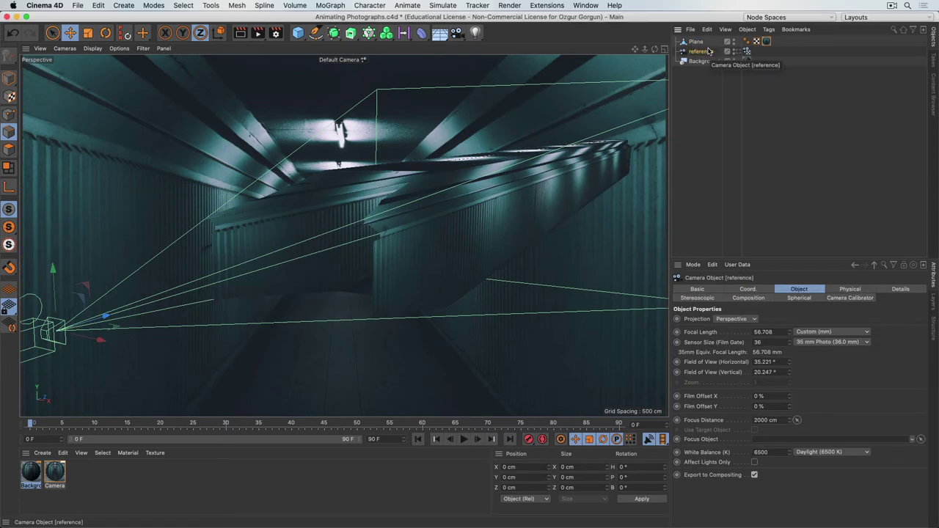
key("Return")
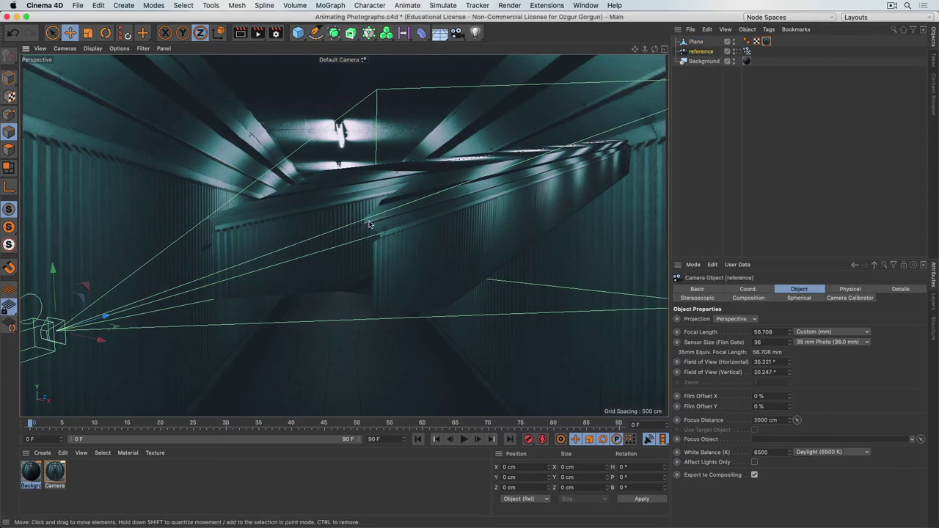
Orbit and zoom inside the camera-mapped tunnel, then select the Plane's Camera Mat tag
left_click_drag(371, 223, 429, 214, "alt")
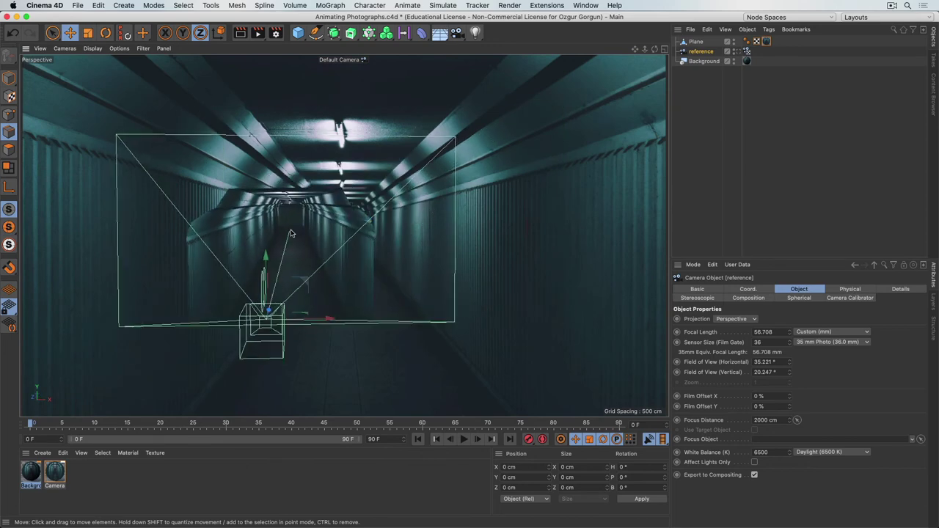
scroll(293, 235, "up", 6)
left_click_drag(283, 242, 416, 213, "alt")
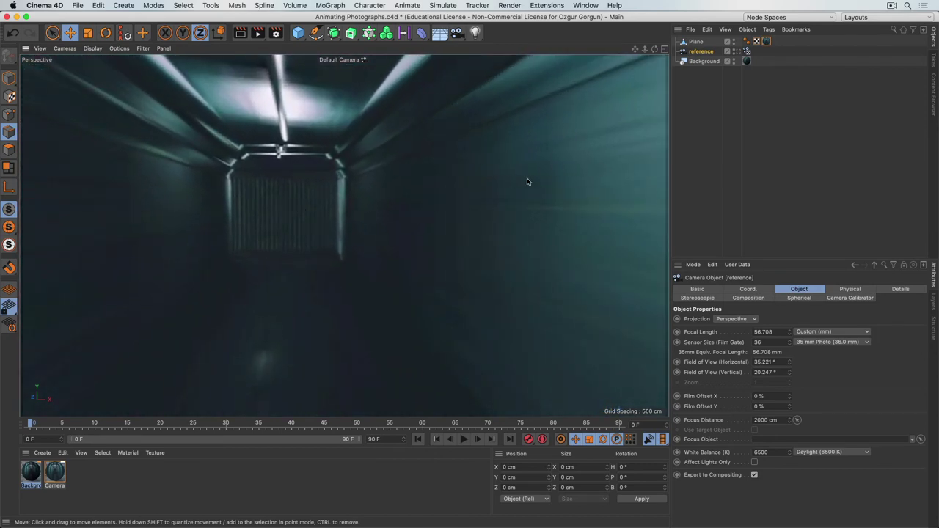
left_click_drag(517, 204, 264, 348, "alt")
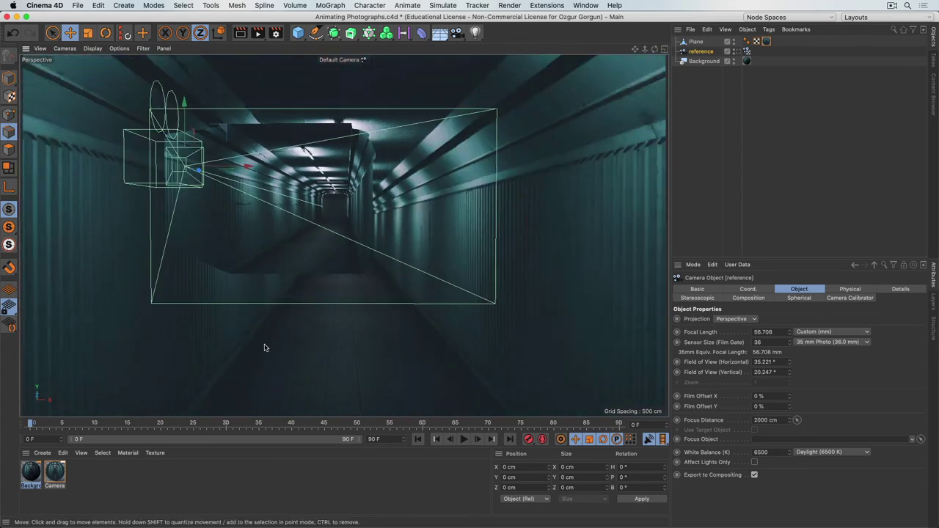
scroll(330, 204, "up", 5)
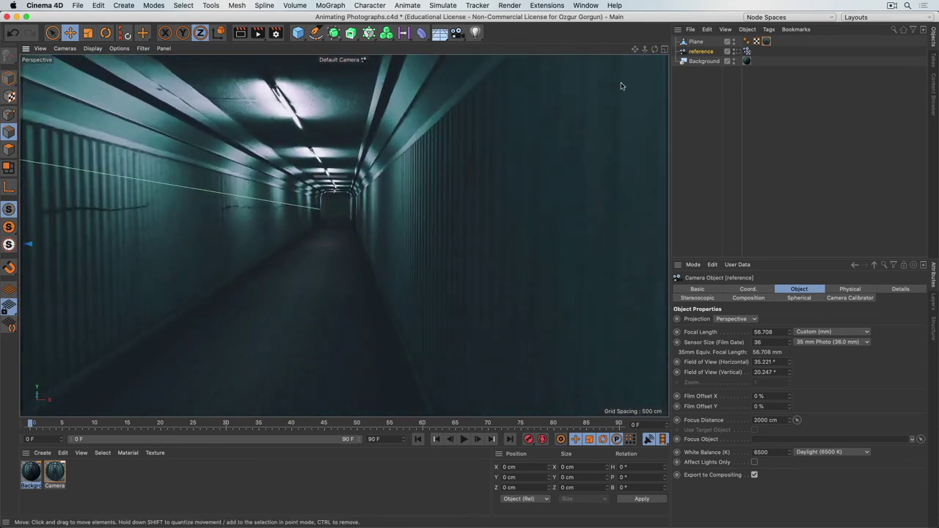
left_click(766, 41)
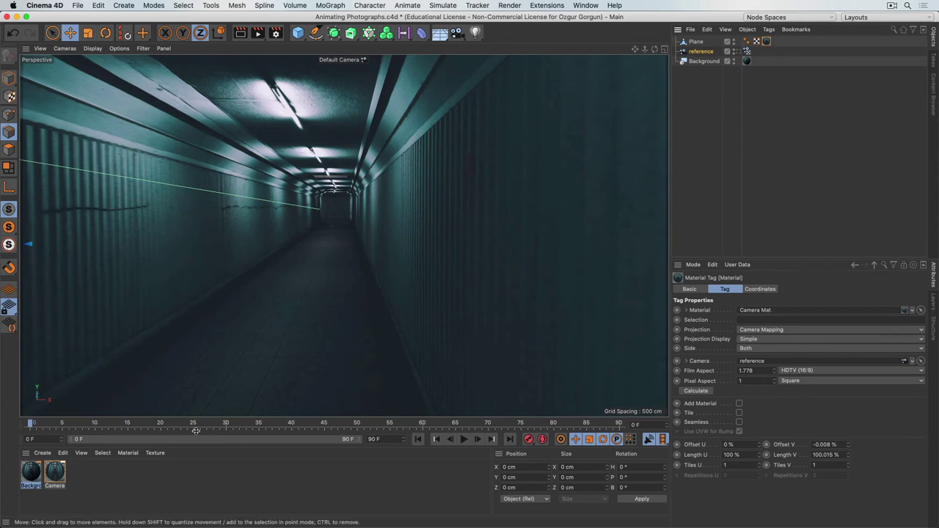
Set the Camera Mat's texture preview size to No Scaling, after briefly trying 512x512
double_click(57, 474)
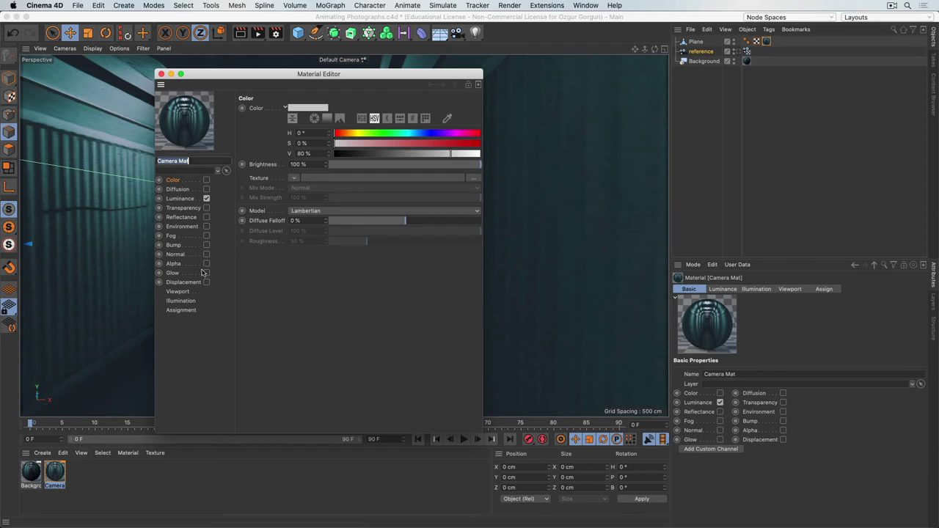
left_click(178, 292)
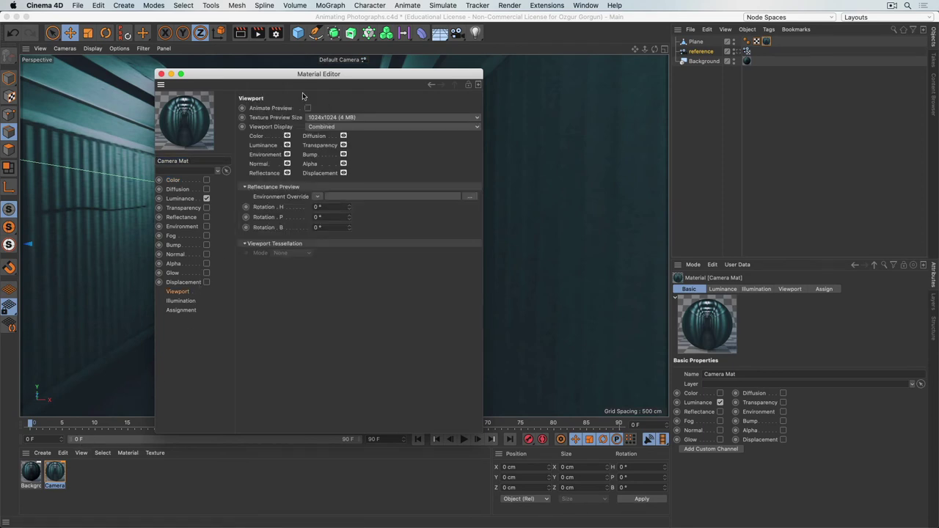
left_click_drag(310, 76, 579, 63)
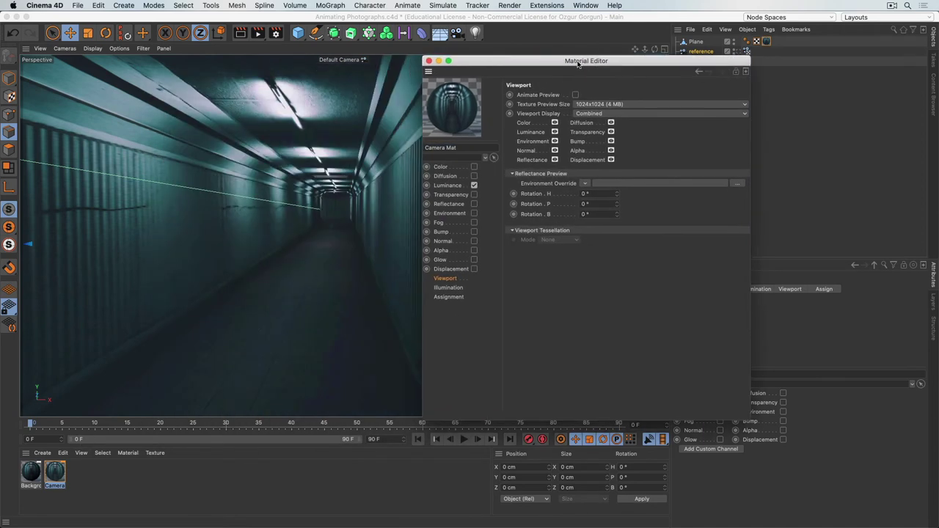
left_click(581, 105)
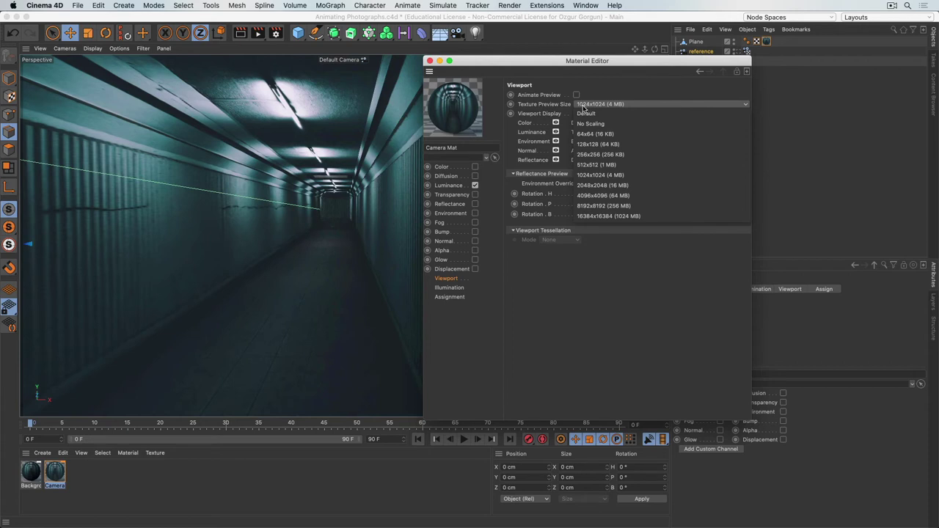
left_click(591, 124)
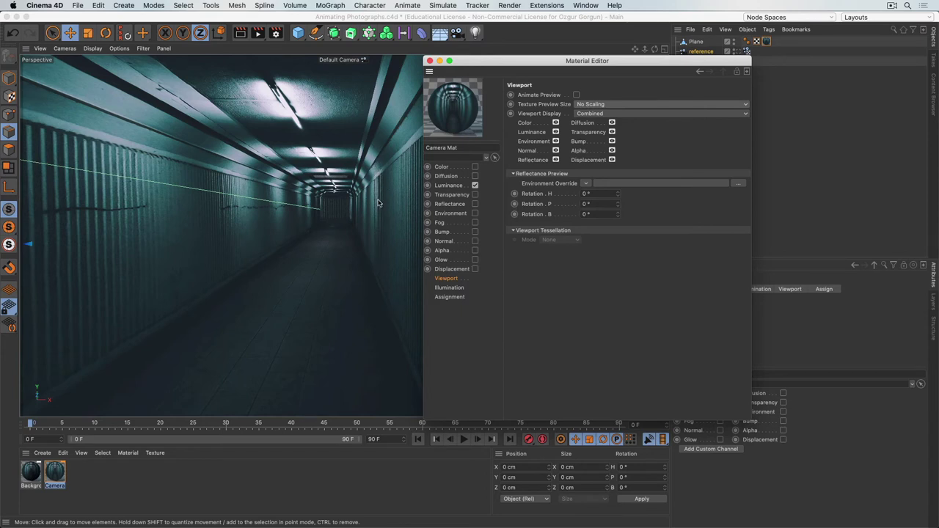
left_click(618, 108)
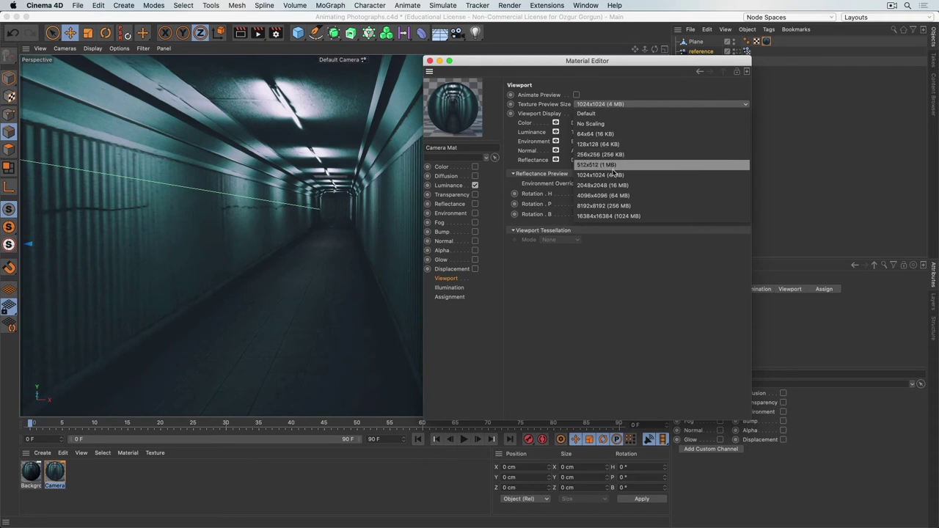
left_click(613, 166)
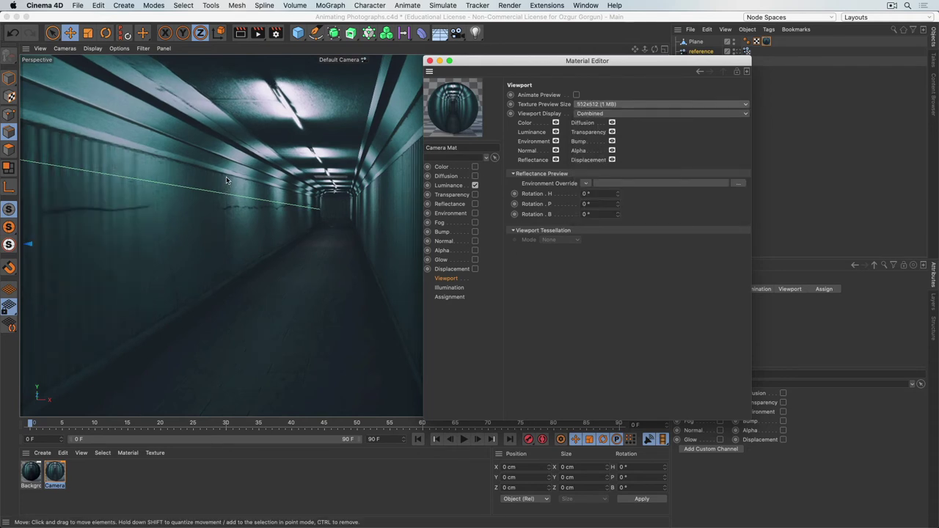
left_click(604, 106)
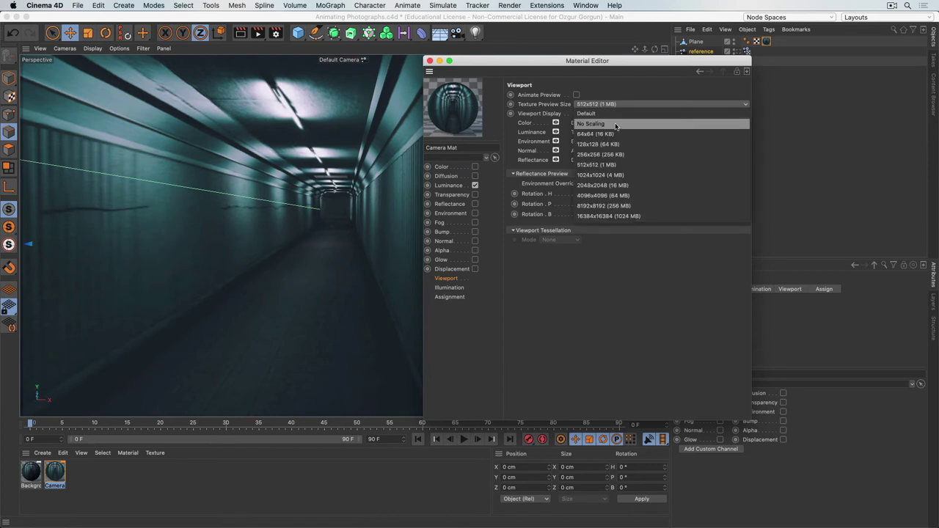
left_click(625, 127)
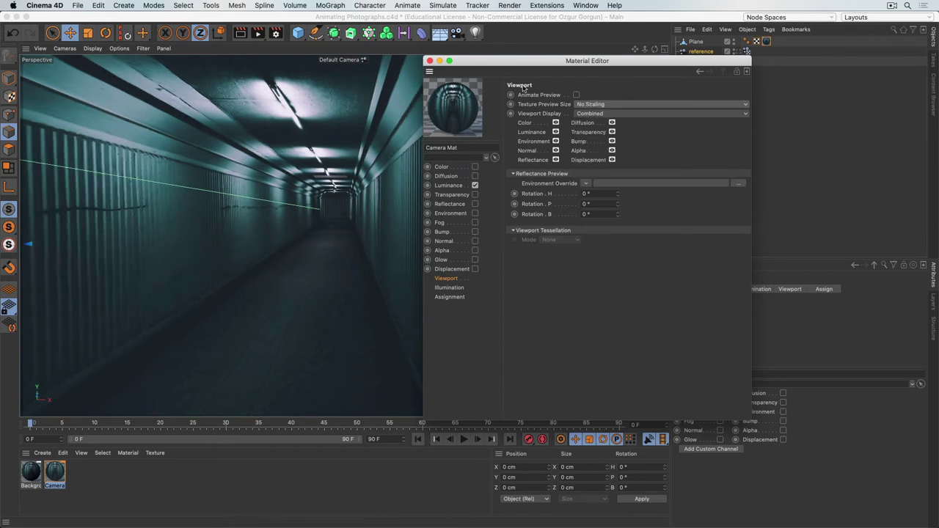
left_click(429, 61)
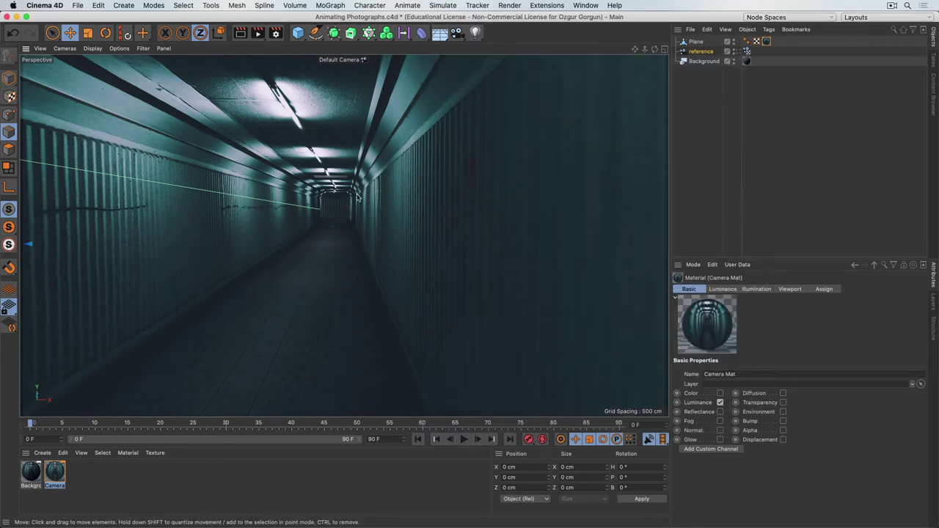
left_click_drag(353, 204, 253, 201, "alt")
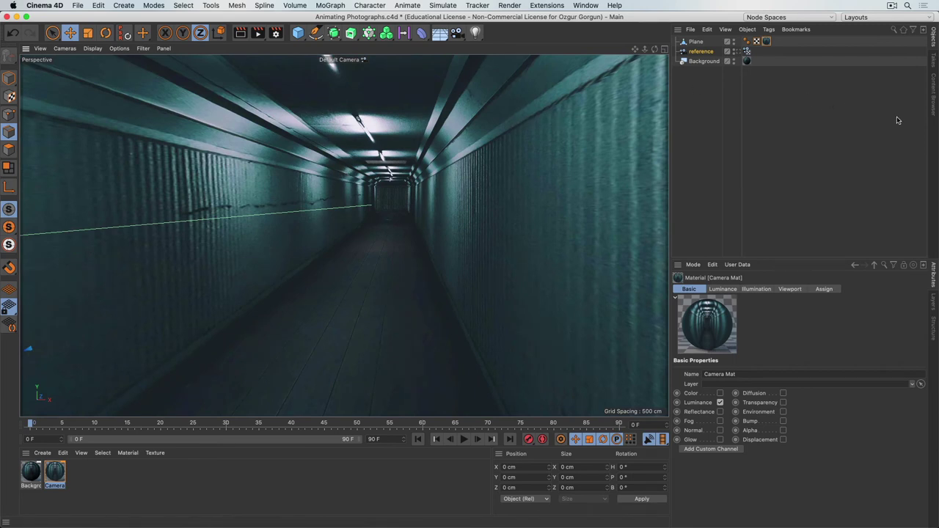
Search the Content Browser presets for 'barricade' and load Concrete Barricade - Weathered
left_click(933, 100)
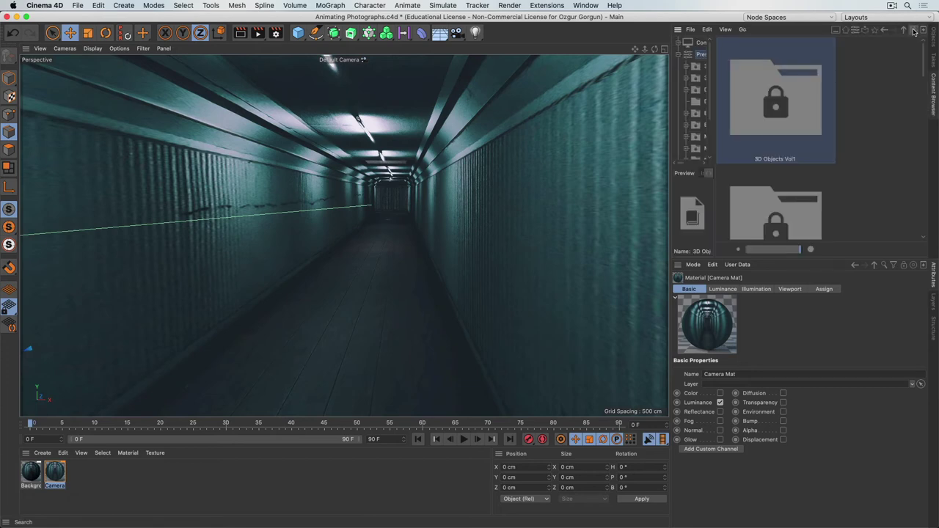
left_click(914, 31)
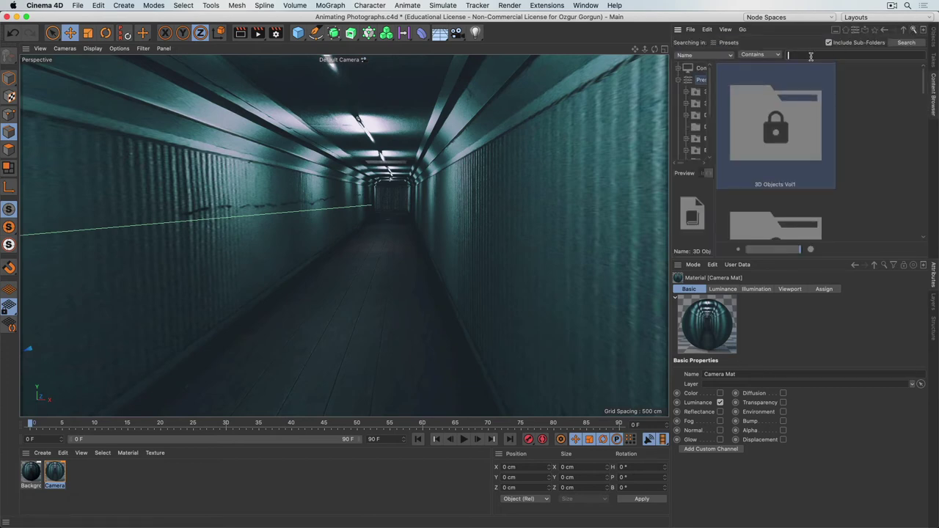
type("barricade")
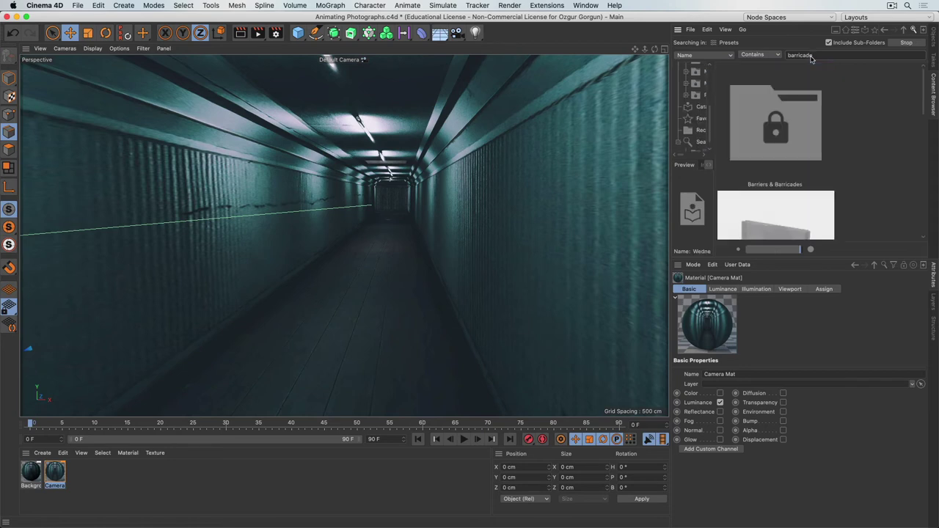
left_click_drag(923, 86, 916, 152)
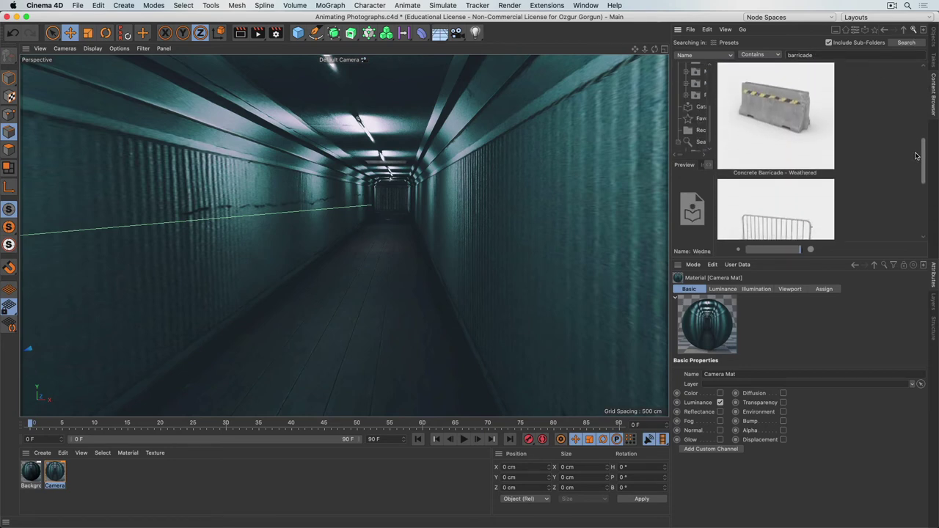
left_click(774, 124)
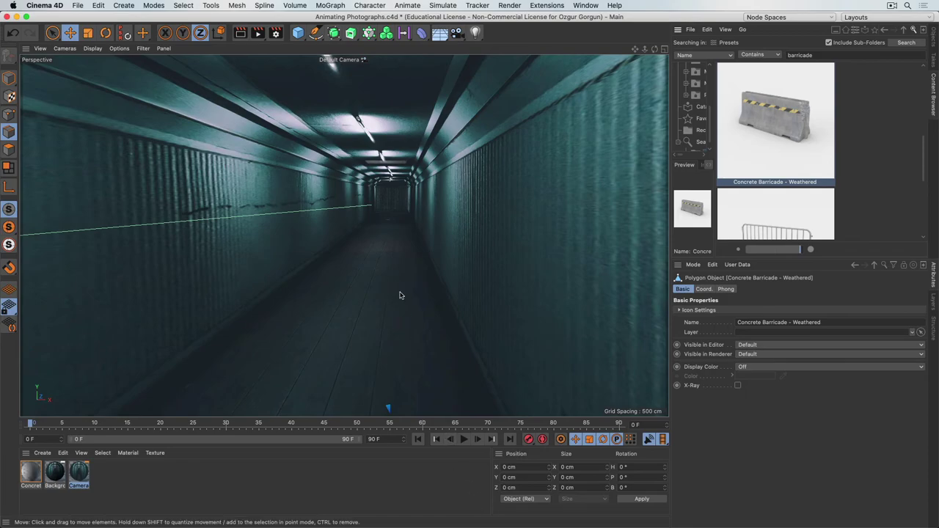
Position, scale and rotate the barricade on the tunnel floor
scroll(405, 279, "up", 5)
scroll(398, 267, "down", 8)
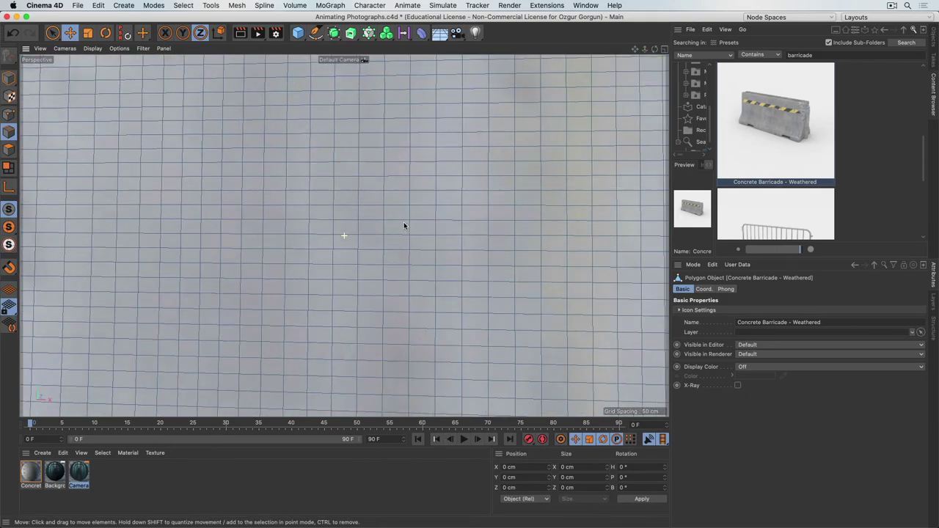
scroll(407, 233, "up", 3)
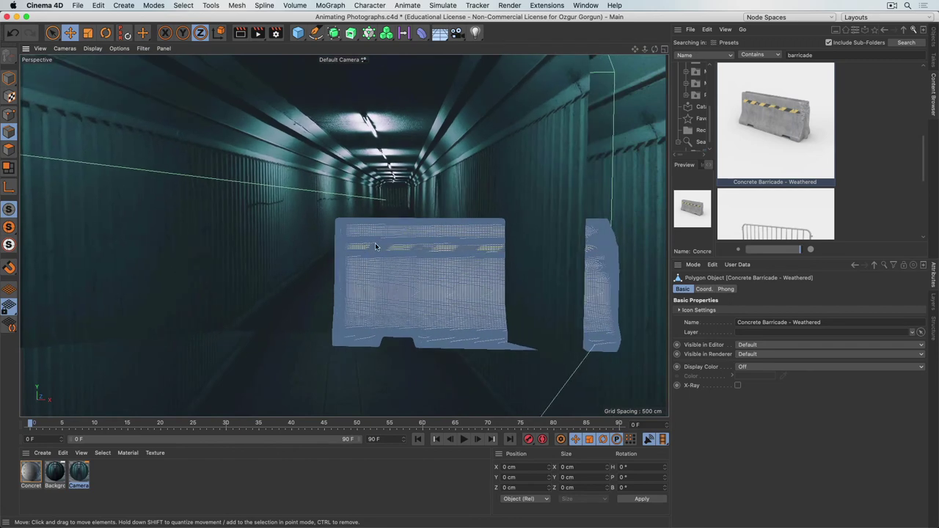
scroll(412, 240, "down", 3)
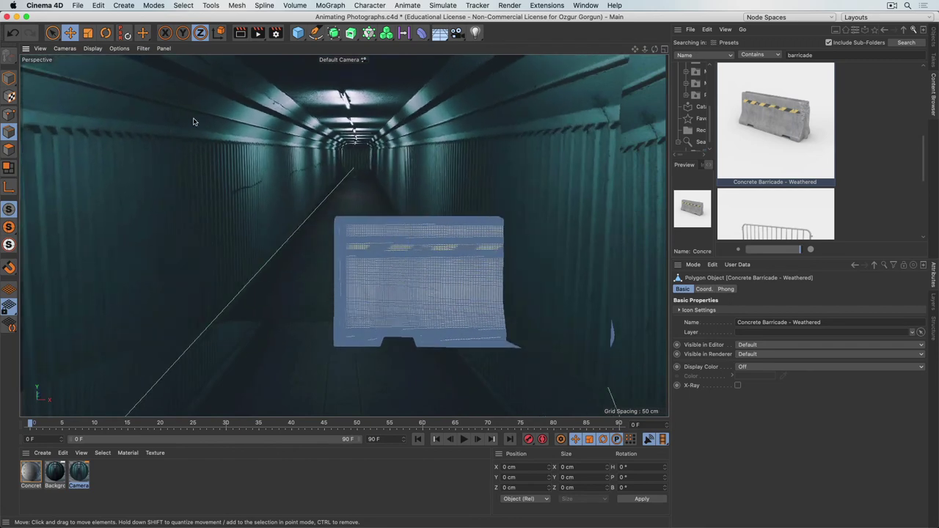
left_click(9, 78)
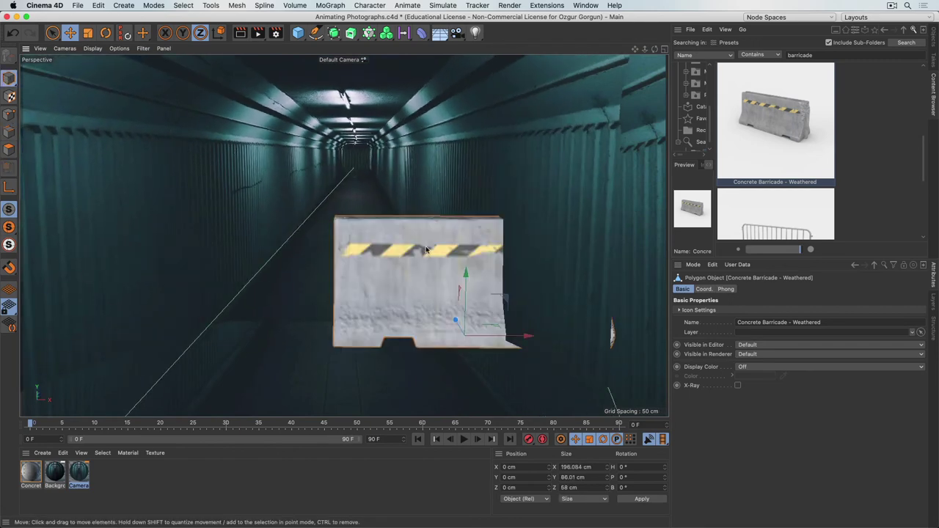
left_click_drag(454, 319, 292, 269)
key("t")
key("e")
key("r")
key("e")
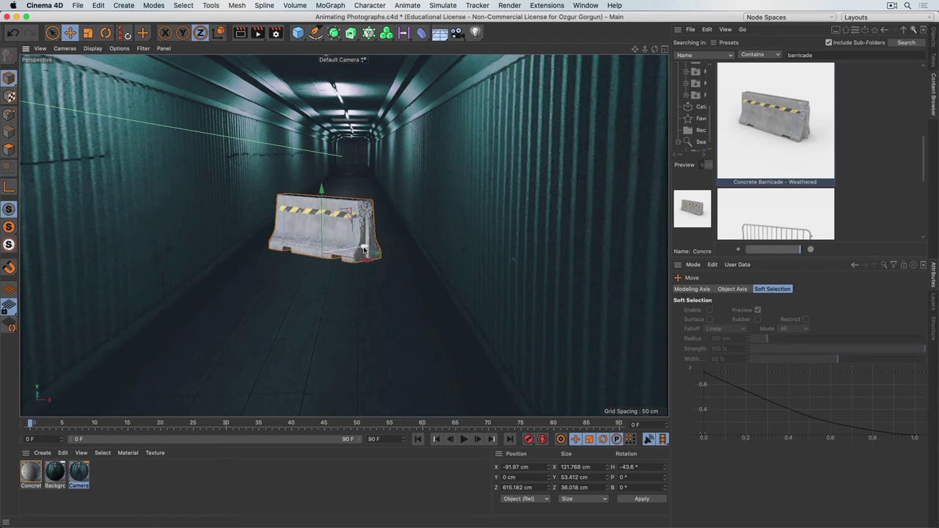
left_click_drag(380, 251, 363, 304)
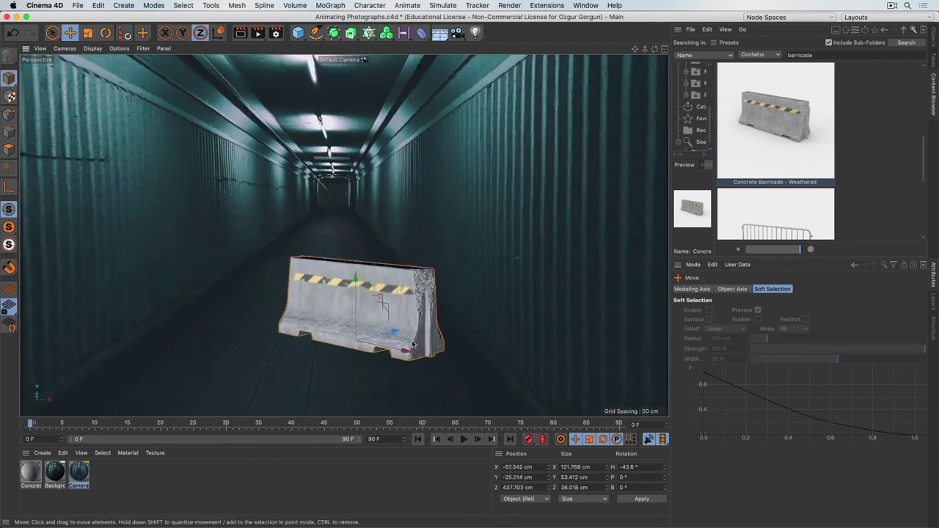
Duplicate the barricade deeper into the tunnel, rotate the copy, and render a viewport preview
left_click_drag(411, 343, 333, 256)
key("r")
key("e")
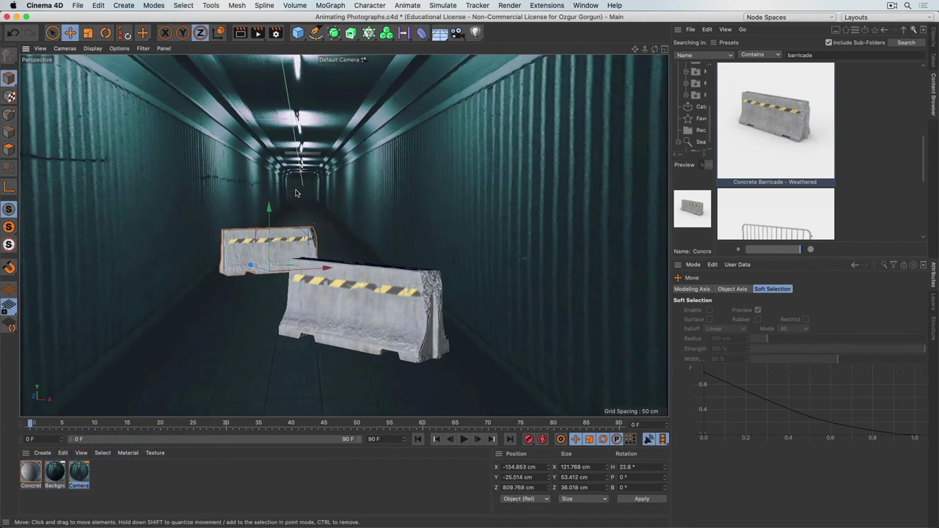
mouse_move(296, 193)
right_mouse_down("alt")
mouse_move(328, 193)
mouse_move(300, 198)
mouse_move(311, 202)
right_mouse_up("alt")
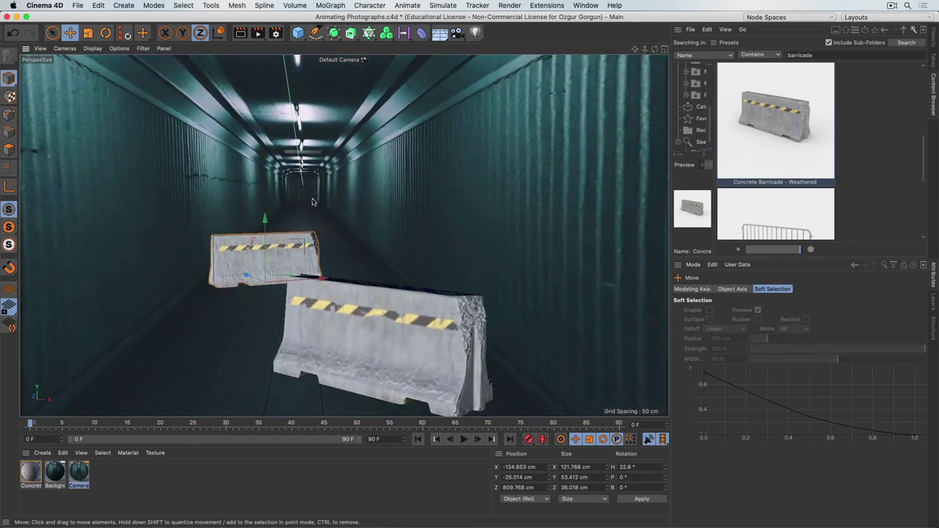
key("super+r")
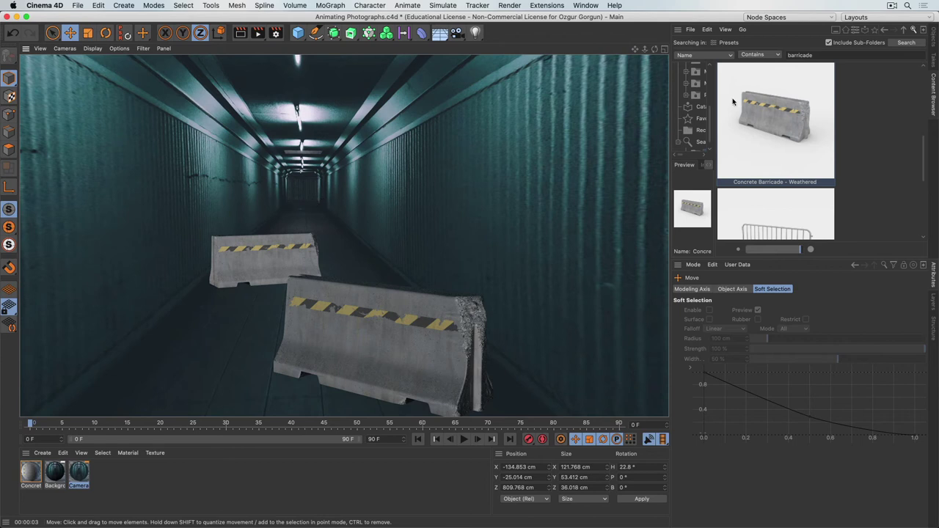
Rename the Plane object to Tunnel and open its Camera Mat material
left_click(934, 37)
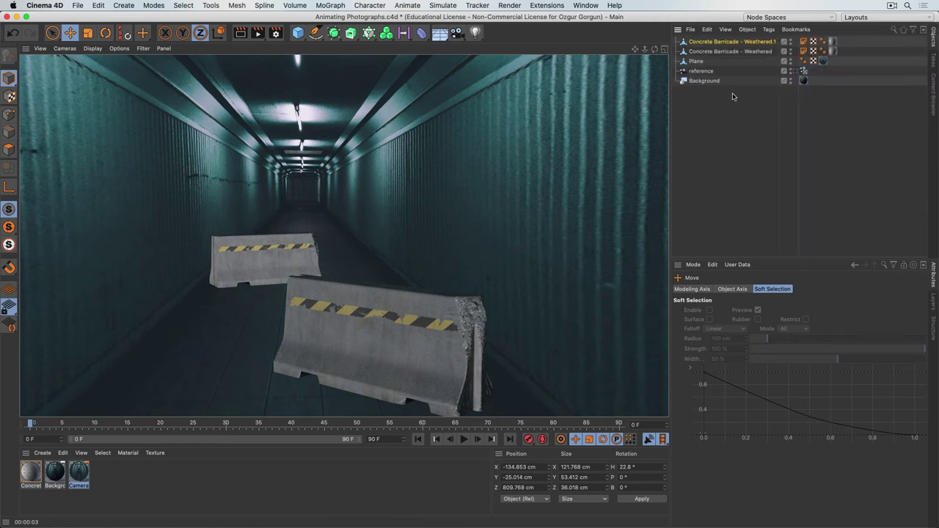
left_click(697, 62)
double_click(698, 62)
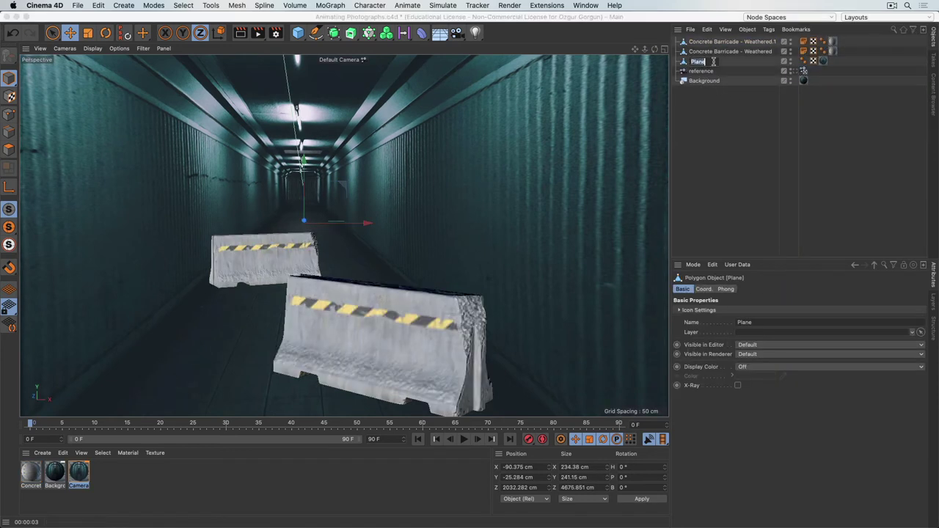
type("f")
key("Return")
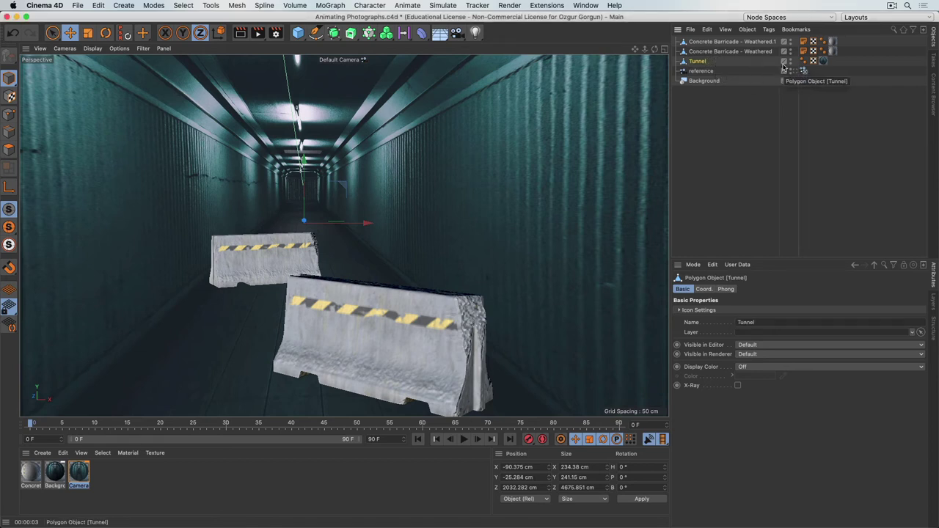
left_click(823, 61)
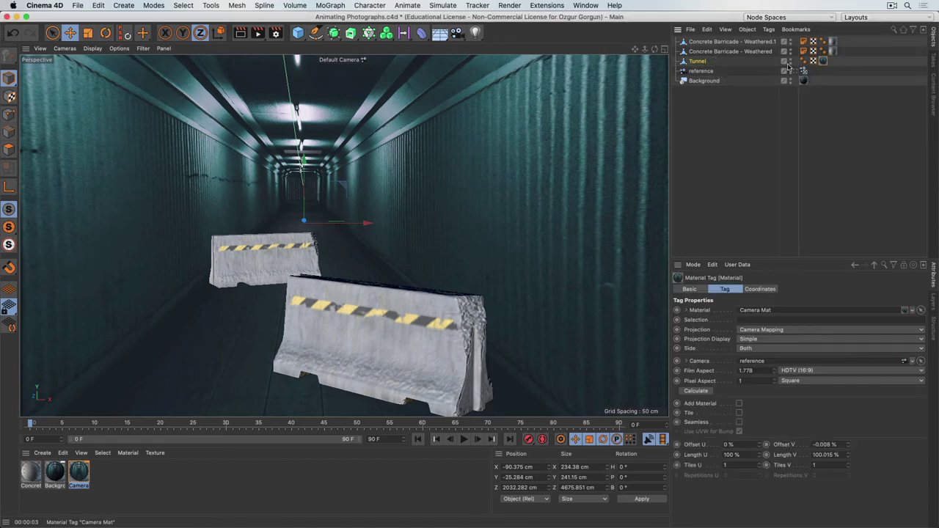
double_click(78, 472)
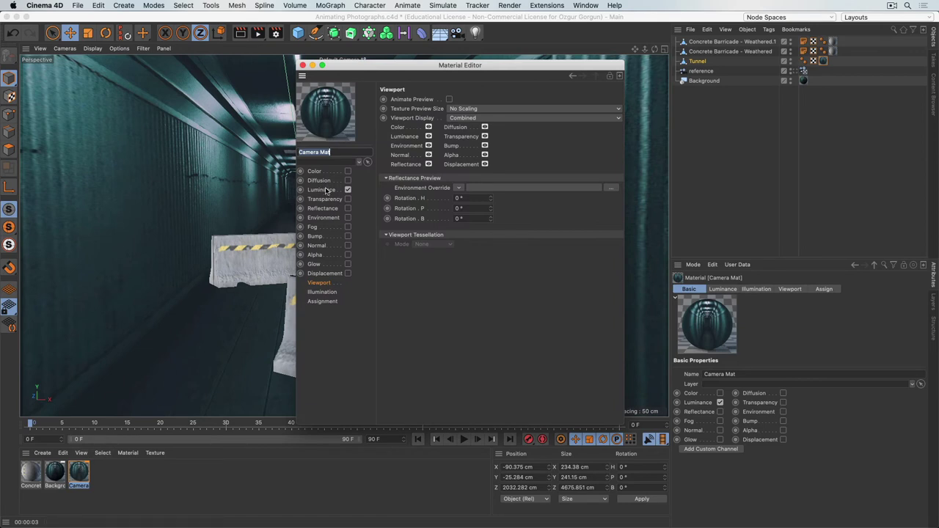
Add the Global Illumination effect in Render Settings and start a viewport render
left_click(321, 190)
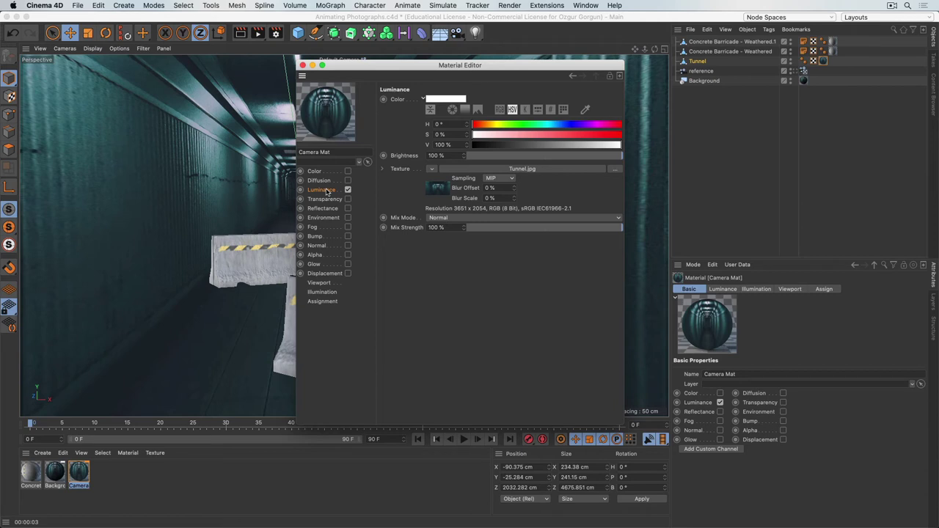
key("super+b")
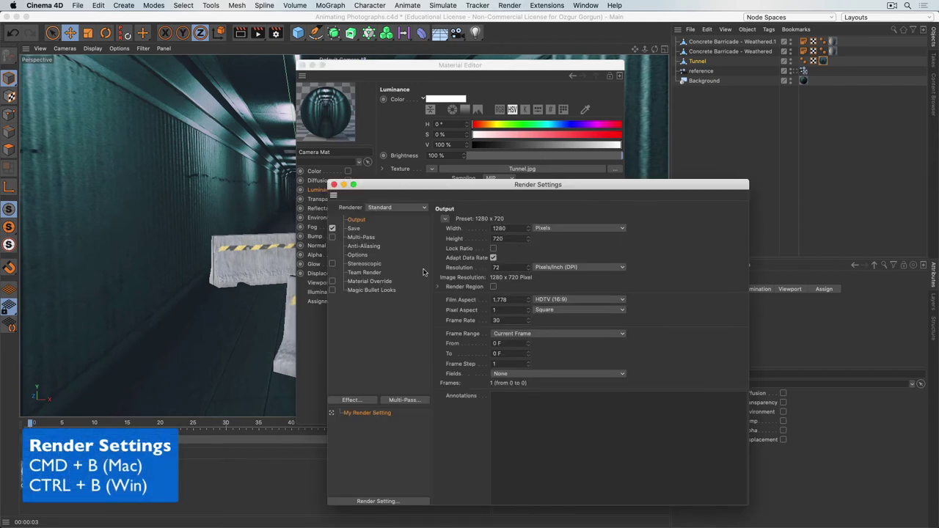
left_click(367, 401)
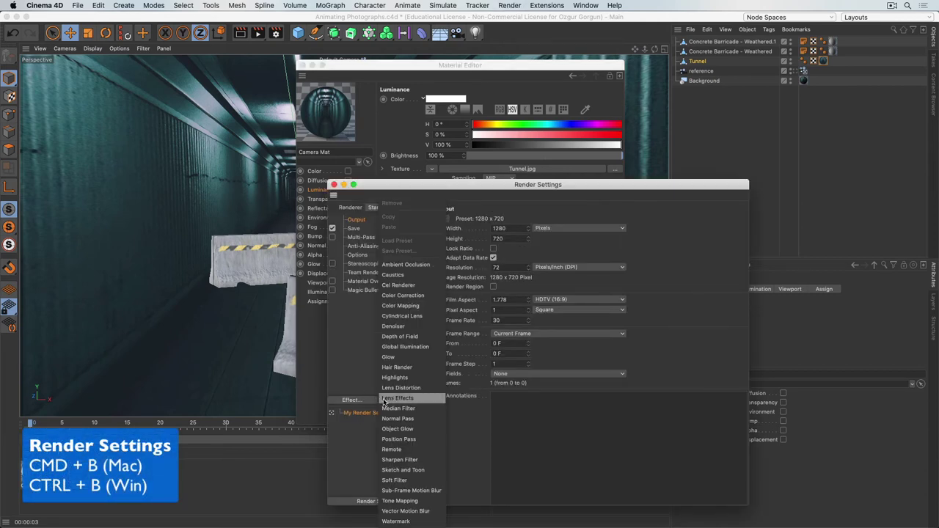
left_click(402, 348)
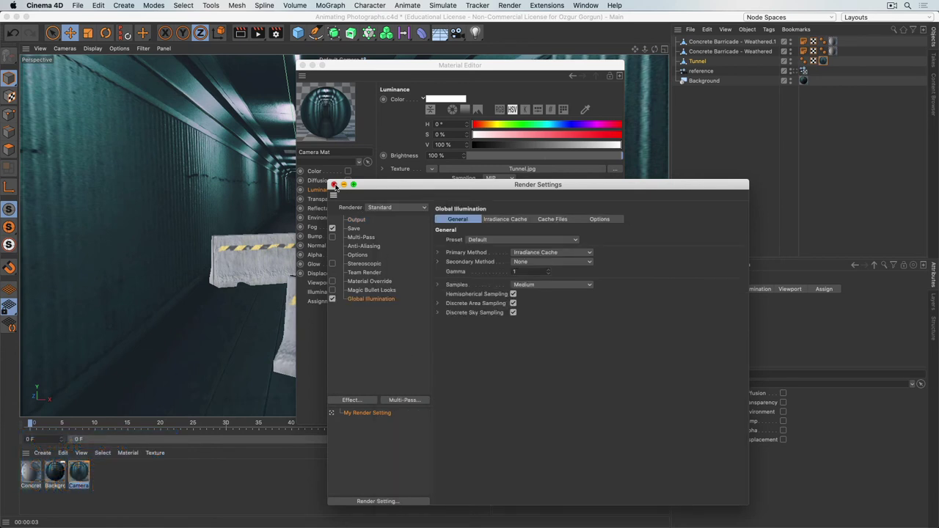
left_click(334, 185)
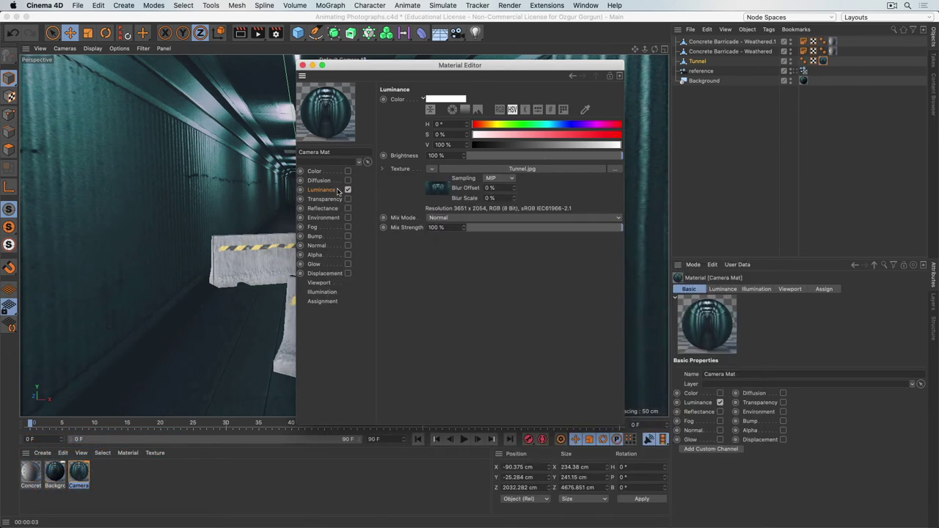
left_click_drag(372, 66, 551, 46)
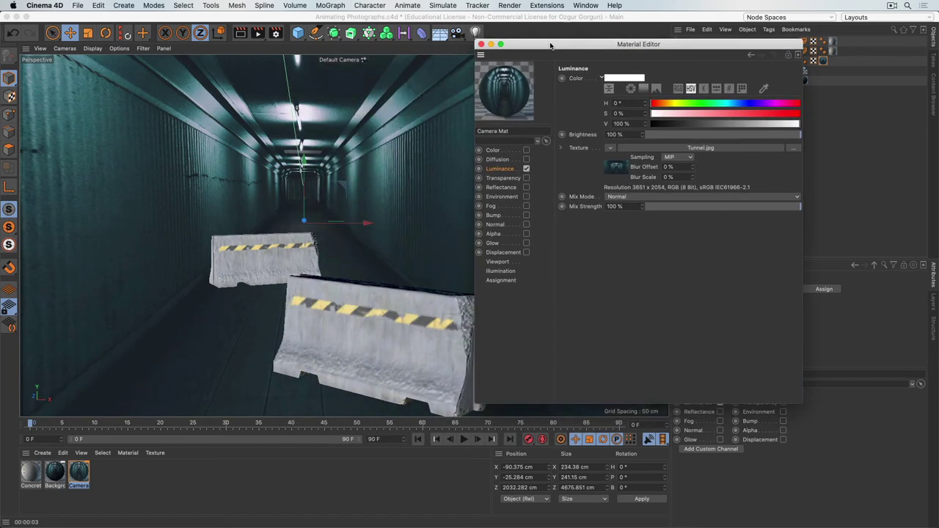
key("super+r")
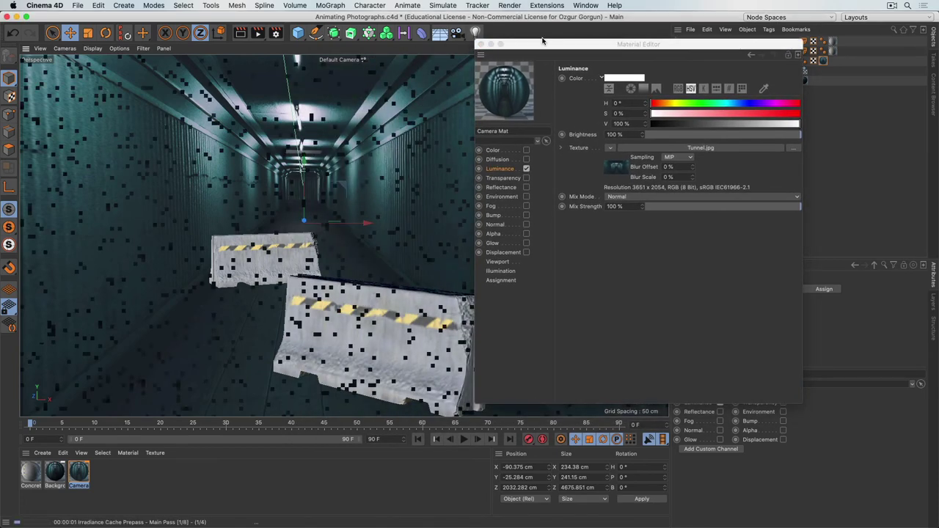
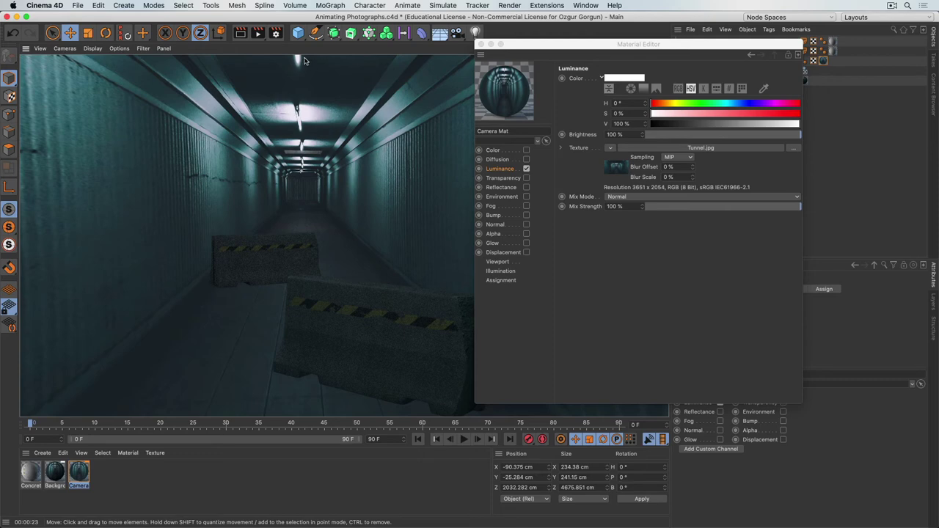
Close the Material Editor, orbit out of the camera view and hide the Background object in the viewport
left_click(480, 44)
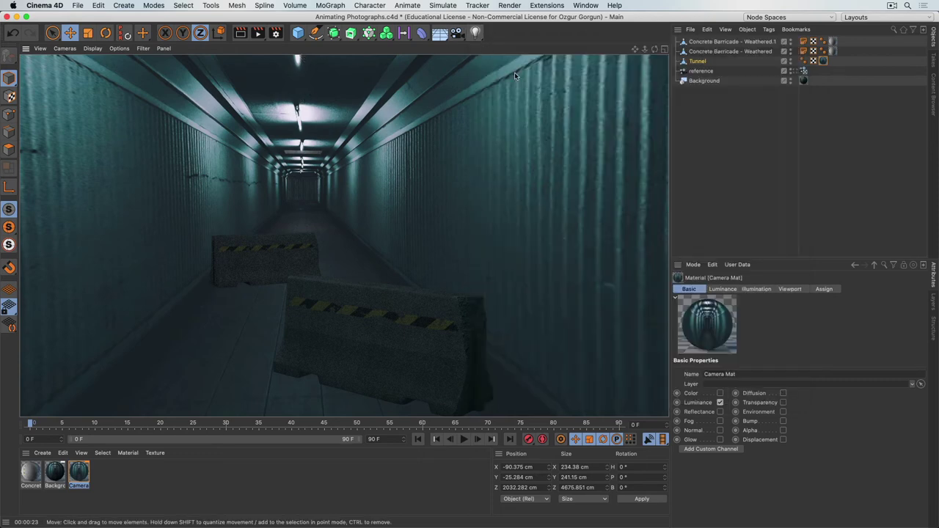
left_click_drag(485, 183, 348, 171, "alt")
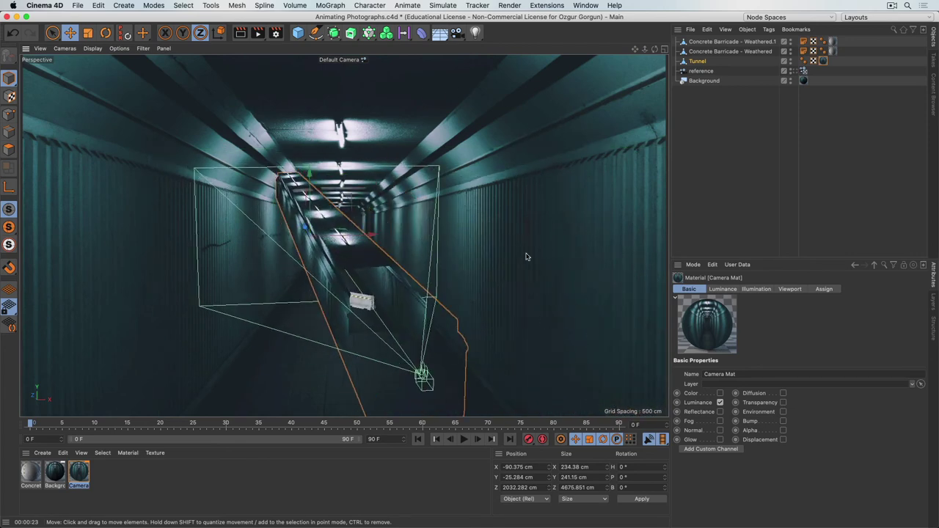
left_click(790, 80)
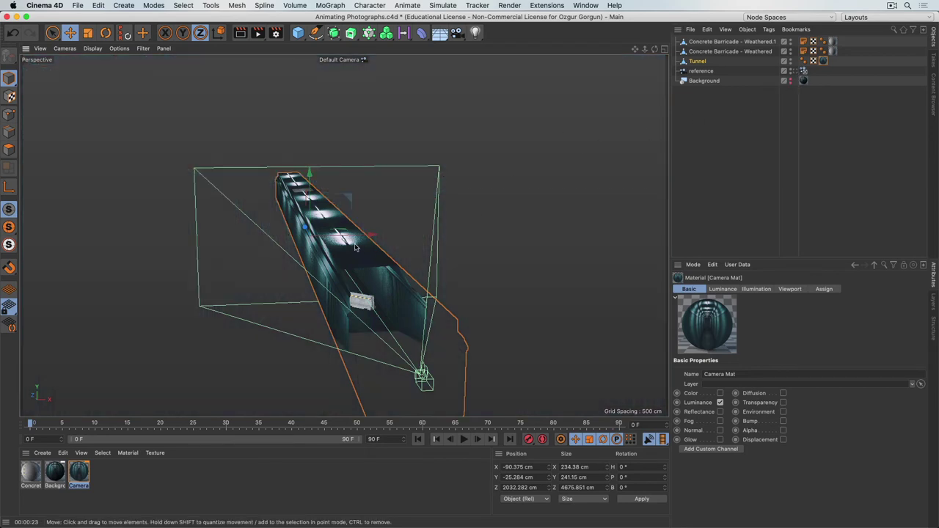
scroll(355, 248, "up", 3)
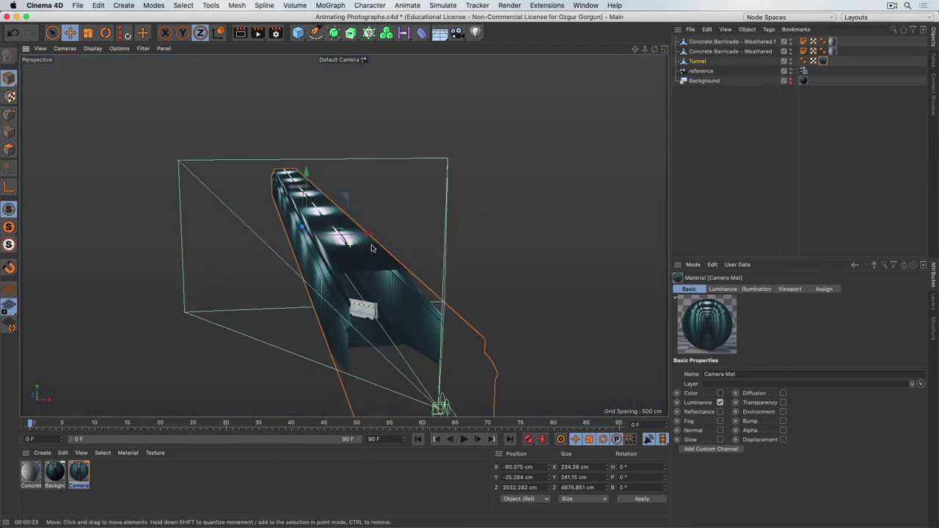
left_click(297, 33)
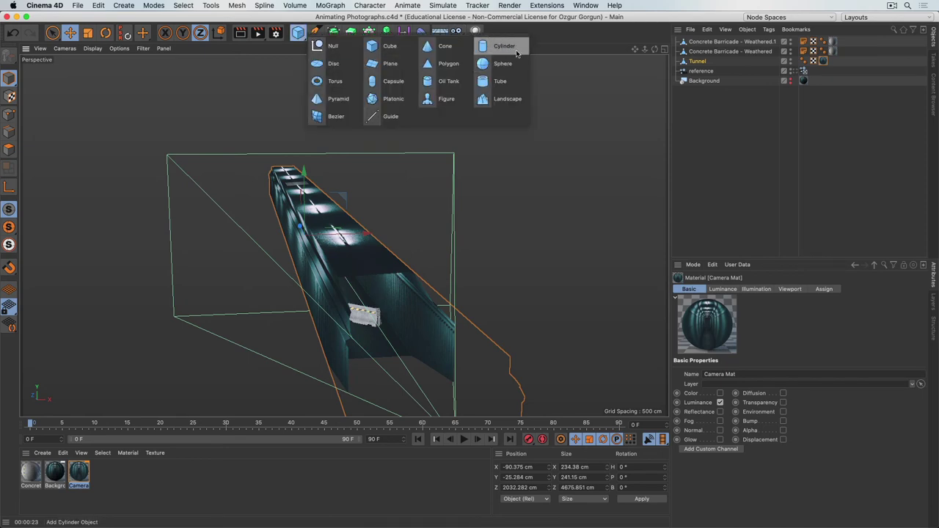
Add a thin +Z-oriented cylinder and place it under the tunnel ceiling
left_click(516, 50)
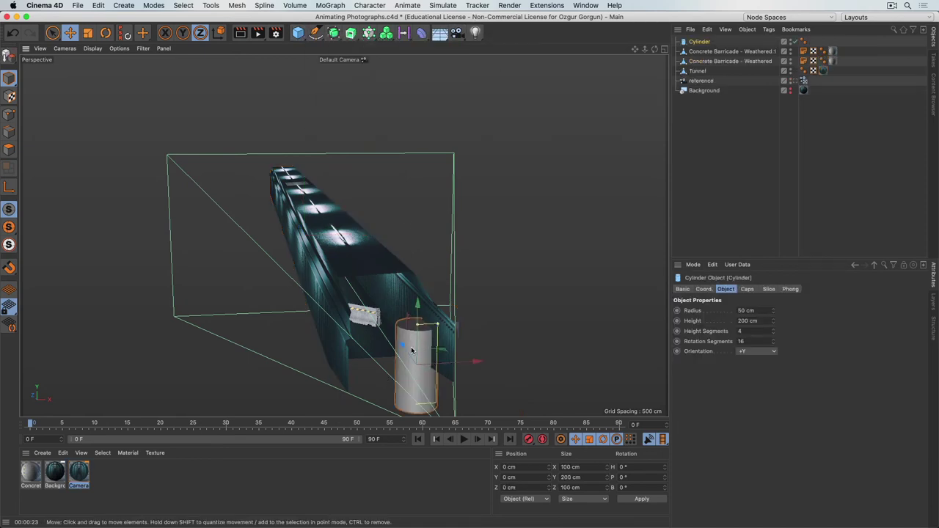
left_click(758, 351)
left_click(756, 402)
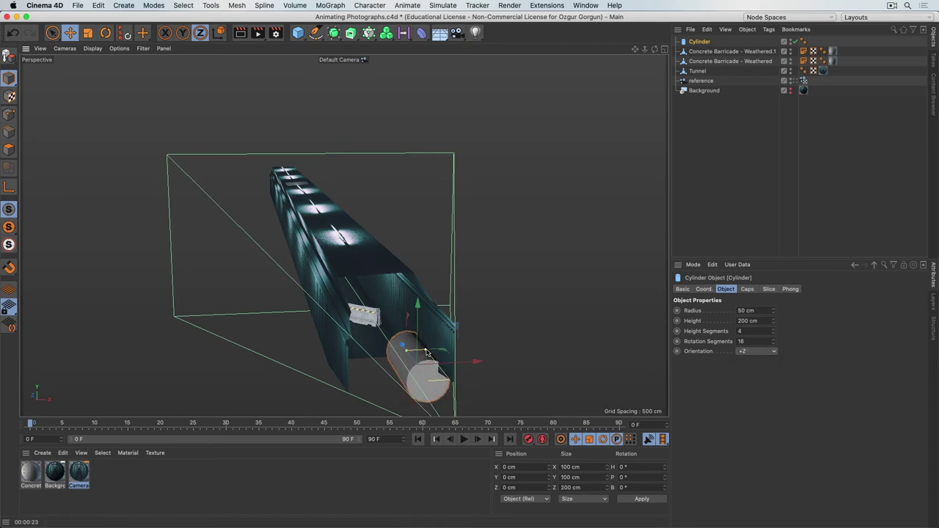
left_click_drag(426, 354, 408, 352)
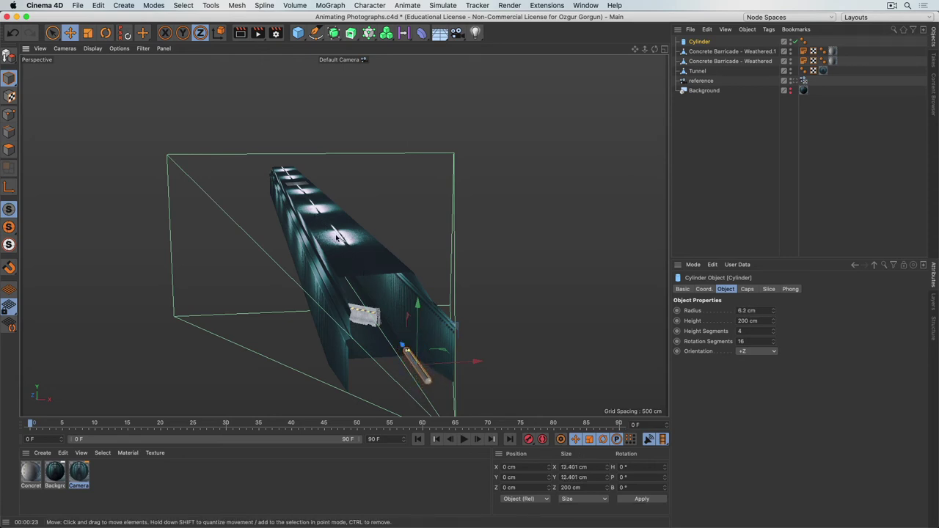
left_click_drag(402, 346, 356, 289)
left_click_drag(361, 226, 367, 172)
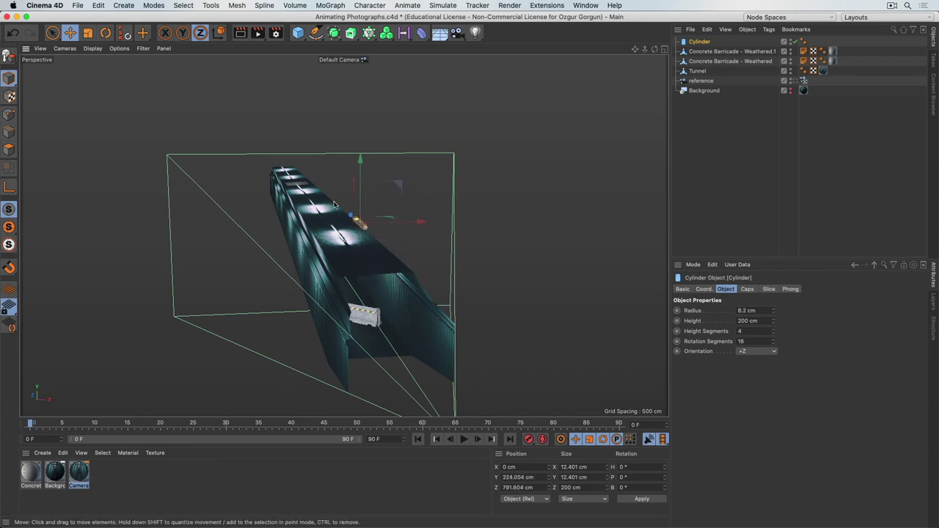
left_click_drag(334, 206, 382, 248, "alt")
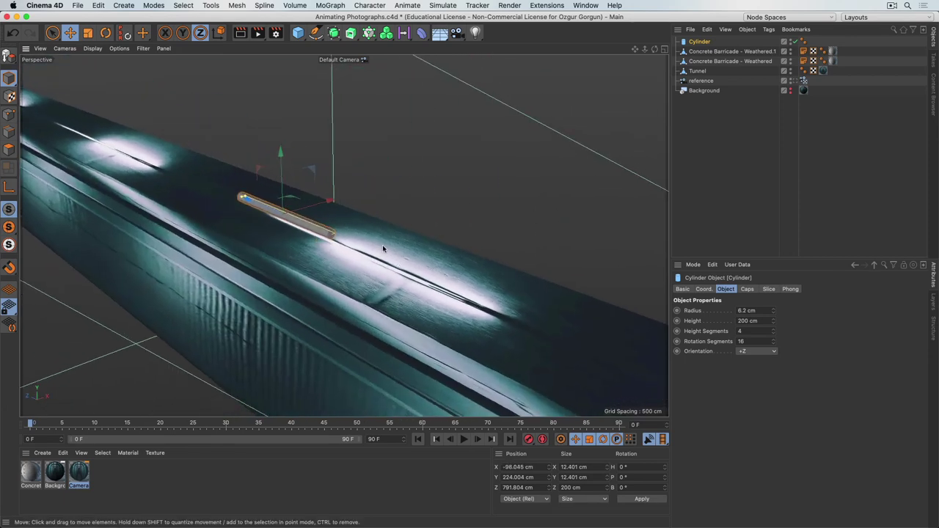
left_click_drag(245, 198, 423, 226)
scroll(332, 218, "up", 3)
left_click_drag(422, 228, 245, 241)
scroll(380, 255, "down", 3)
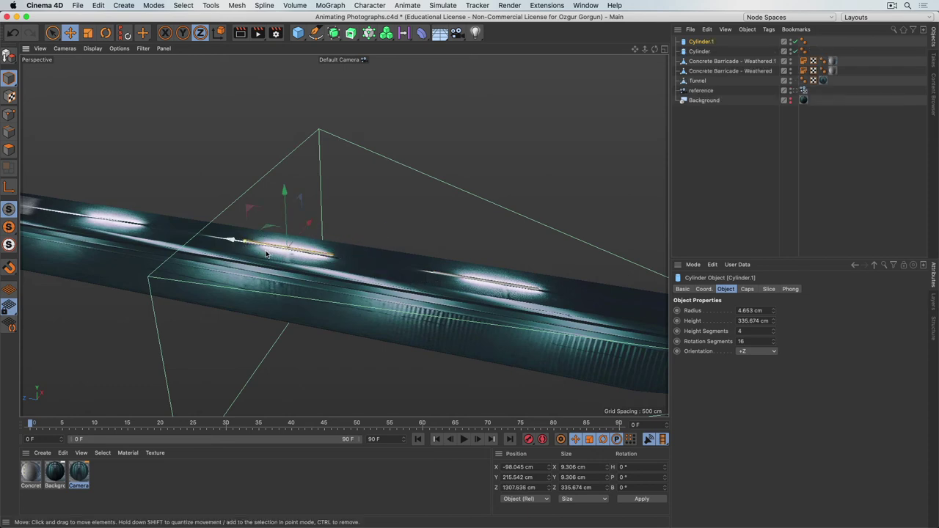
Duplicate the cylinder four times along Z into a row of five ceiling light tubes
middle_click_drag(246, 240, 455, 281, "alt")
left_click_drag(444, 281, 255, 244, "ctrl")
middle_click_drag(255, 245, 573, 328, "alt")
left_click_drag(535, 322, 290, 294, "ctrl")
middle_click_drag(404, 296, 555, 318, "alt")
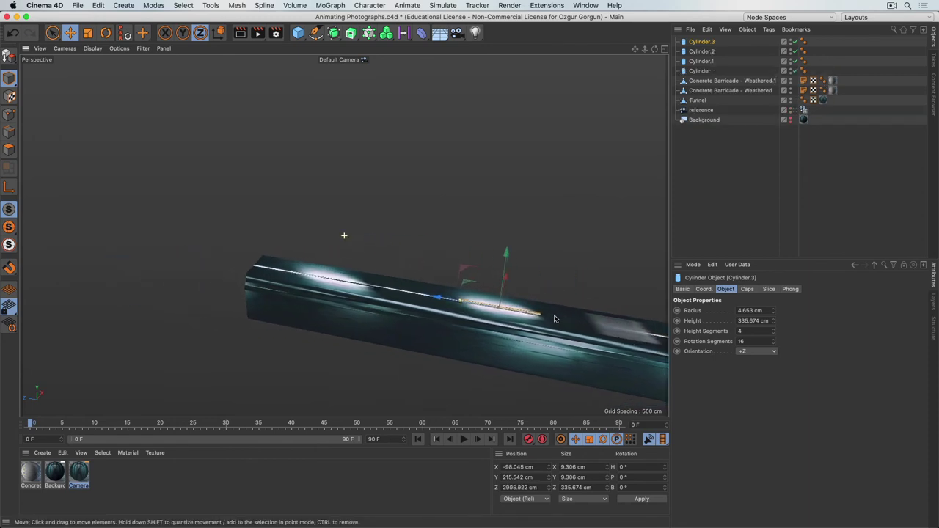
left_click_drag(438, 298, 270, 273, "ctrl")
left_click_drag(495, 310, 370, 257, "alt")
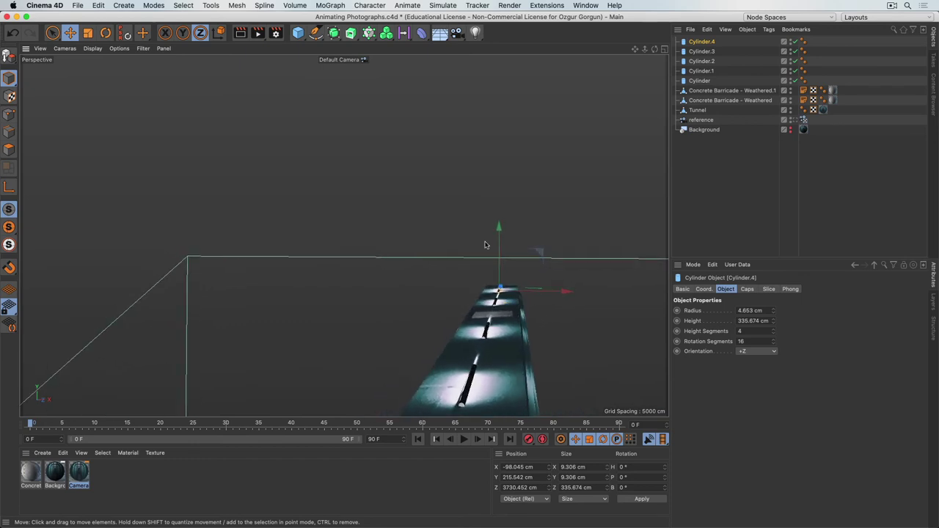
Group the five cylinders with Alt+G and name the null 'Lights'
left_click(708, 81, "shift")
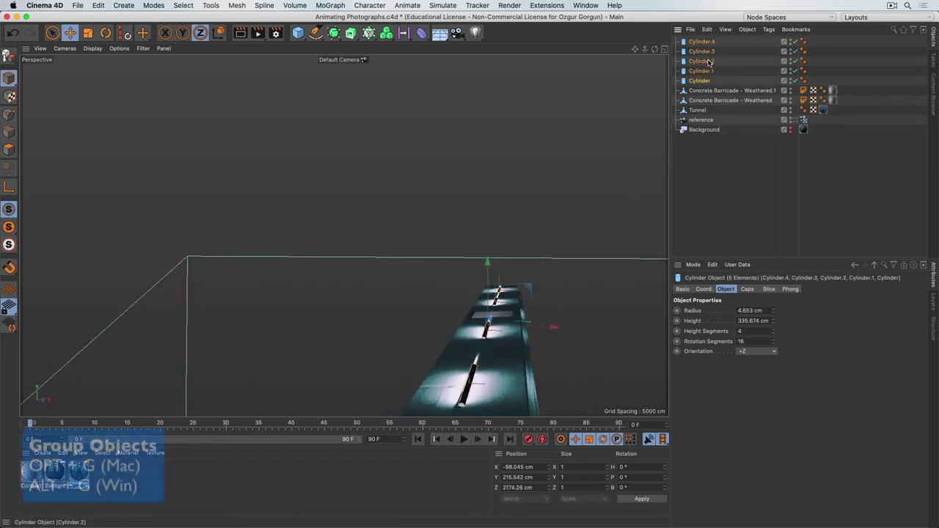
key("alt+g")
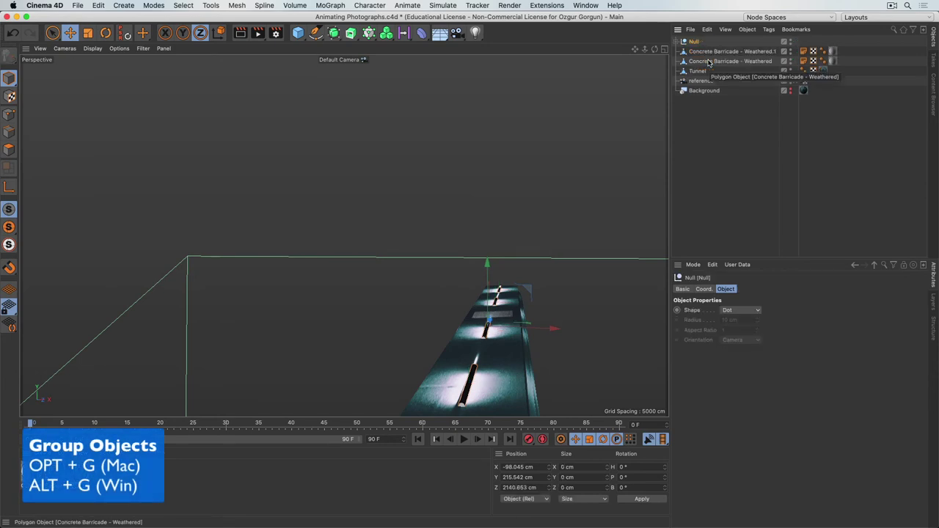
double_click(694, 41)
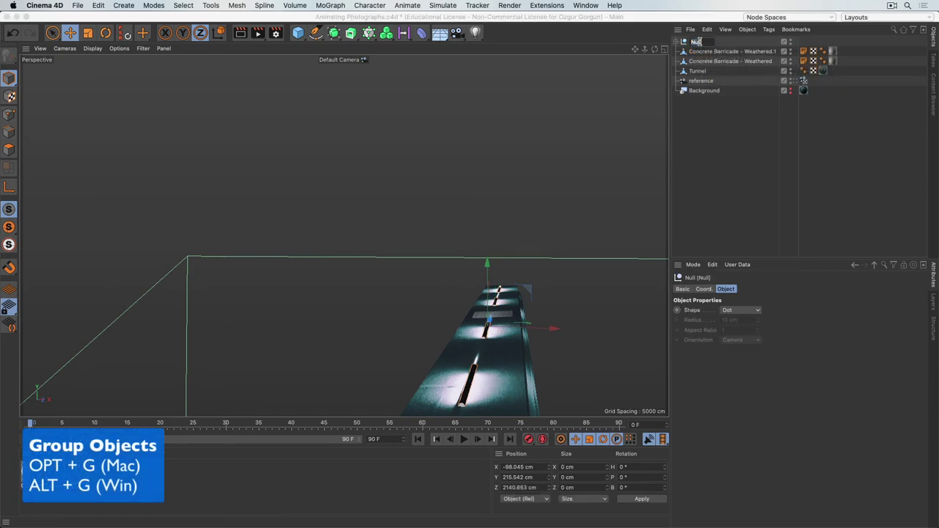
type("Lights")
key("Return")
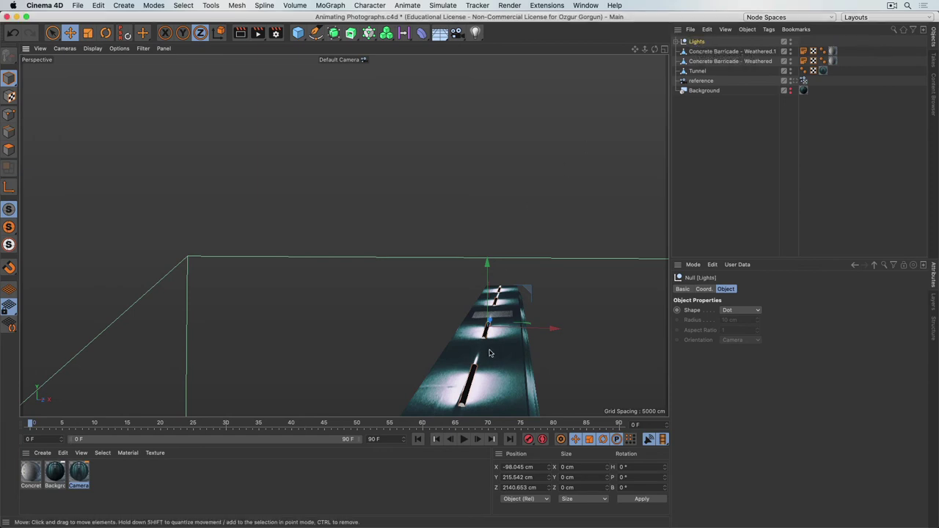
scroll(506, 247, "up", 10)
scroll(507, 245, "down", 6)
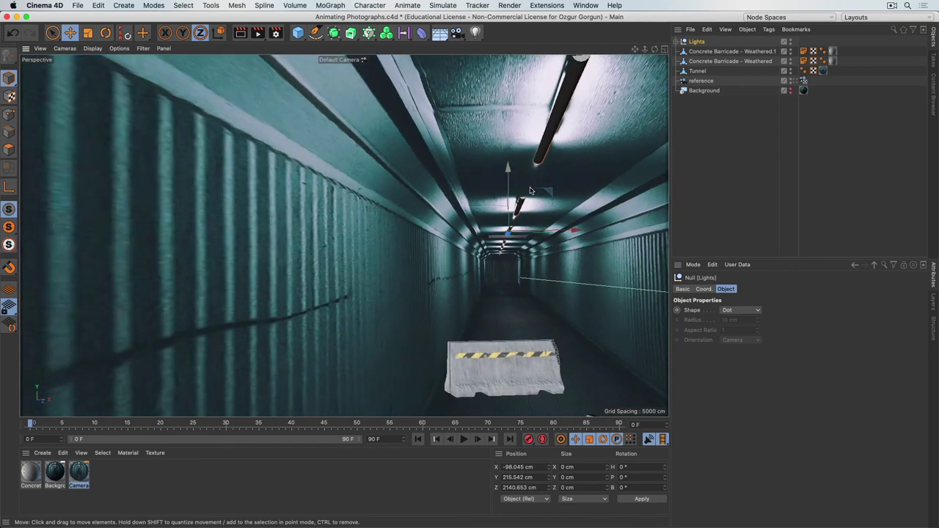
left_click_drag(508, 182, 509, 182)
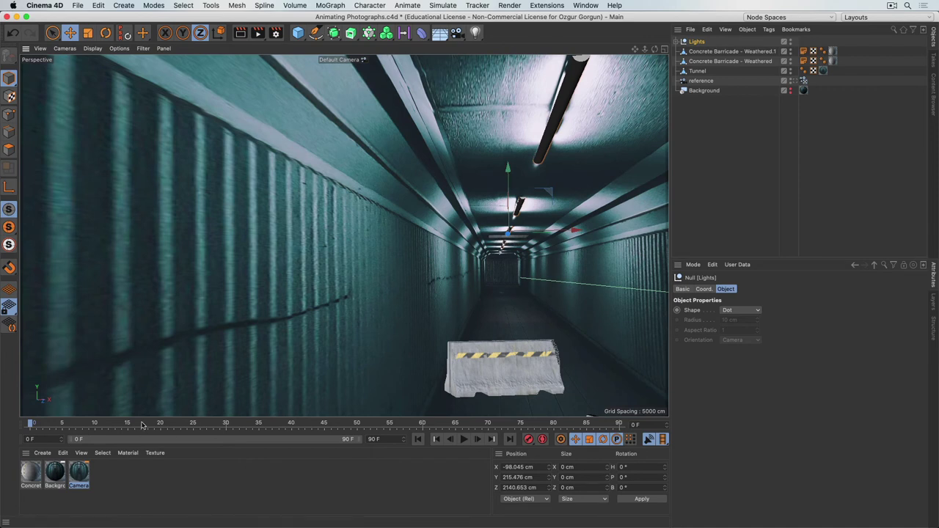
Create a material named 'Lights' and apply it to the Lights group
double_click(118, 484)
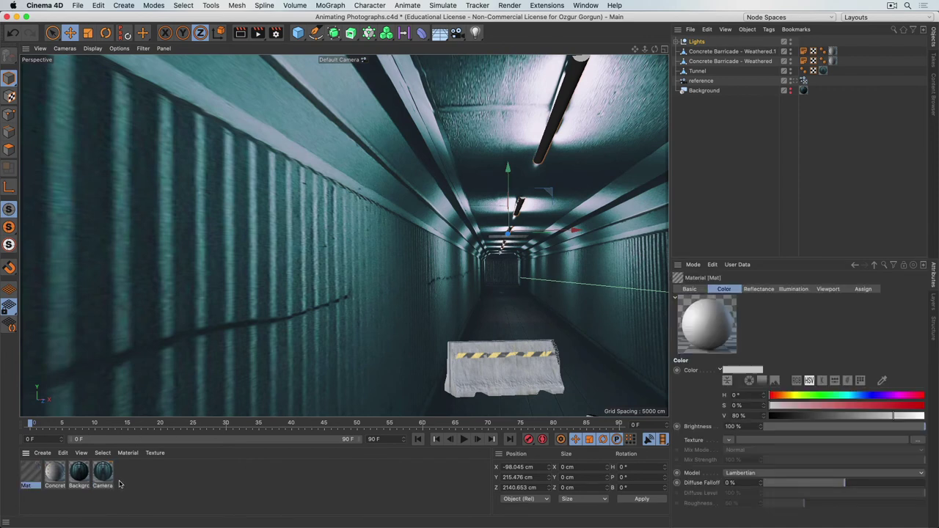
double_click(29, 486)
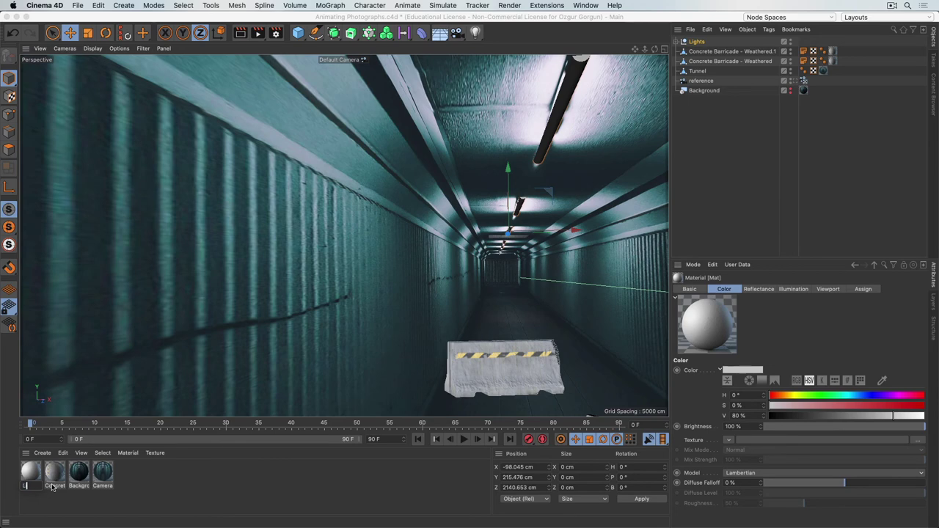
type("Lights")
key("Return")
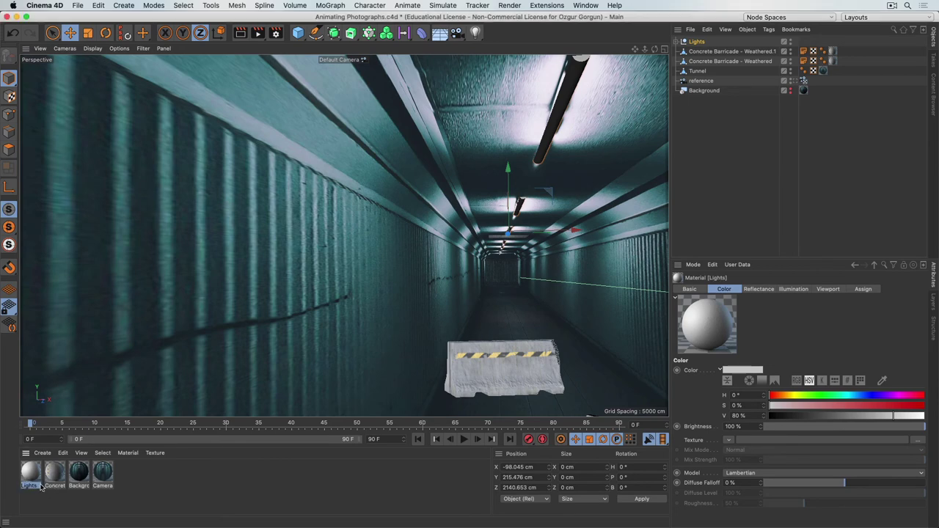
left_click_drag(42, 488, 702, 44)
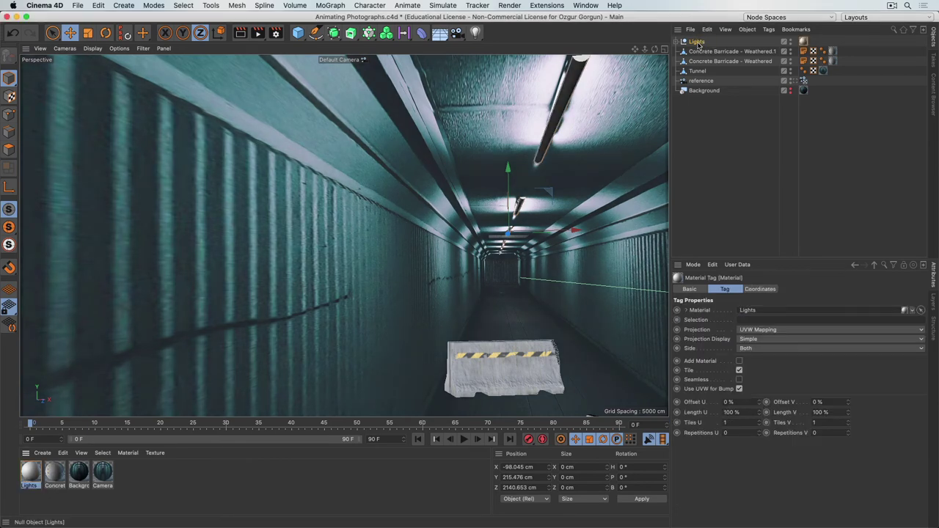
Enable the Luminance channel on the Lights material so the tubes glow white
left_click(29, 473)
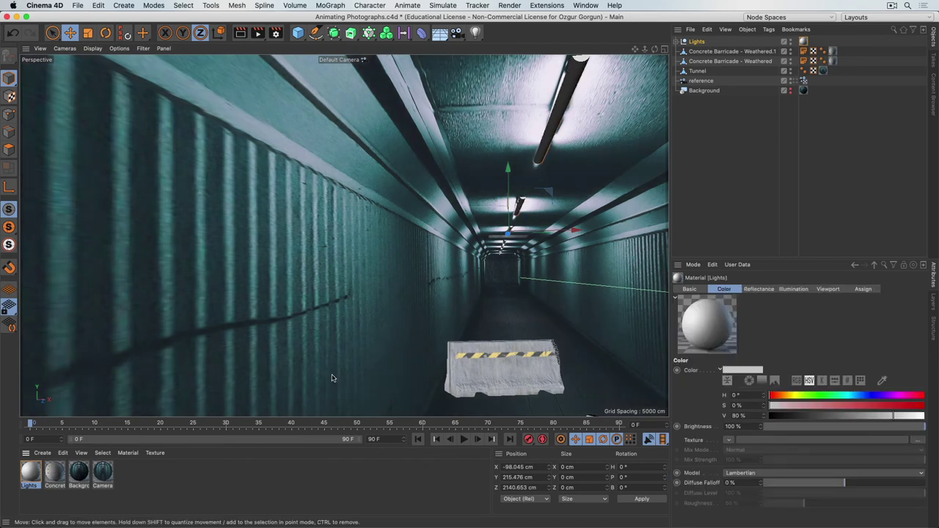
left_click(690, 289)
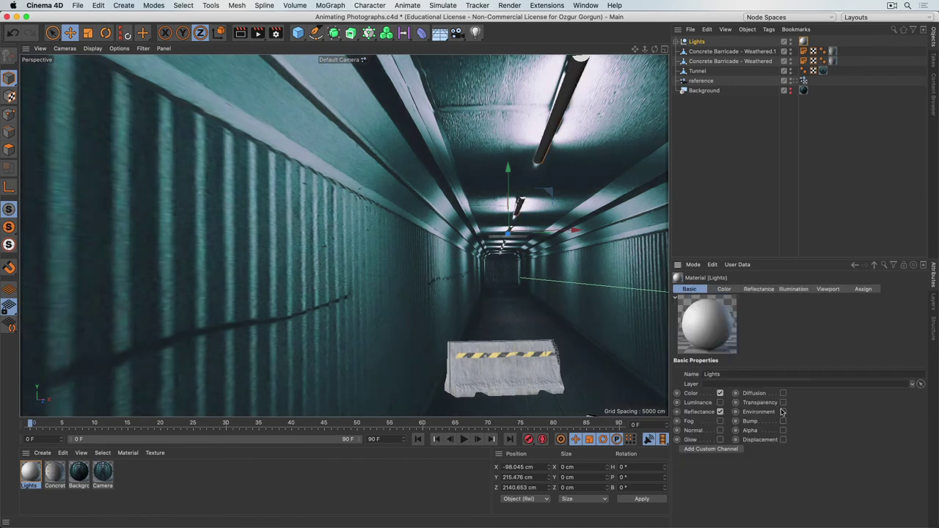
left_click(720, 402)
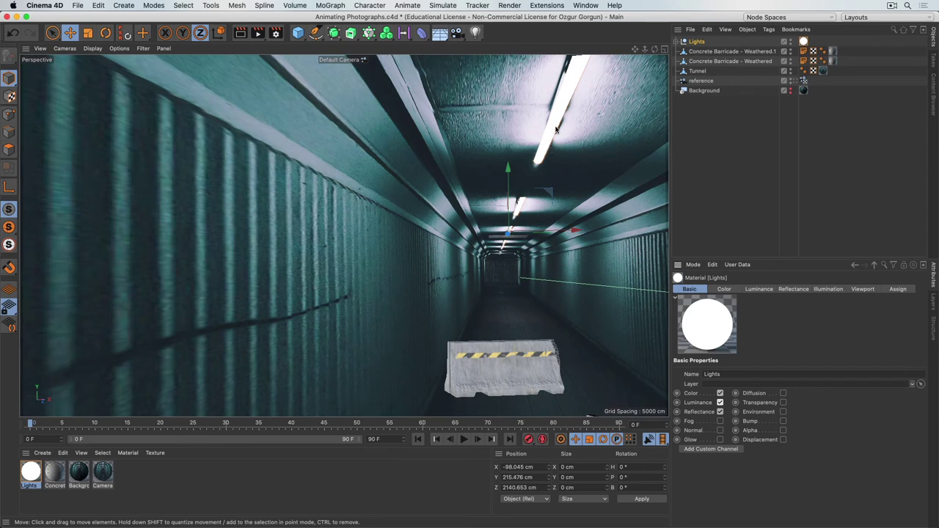
left_click_drag(557, 130, 461, 124, "alt")
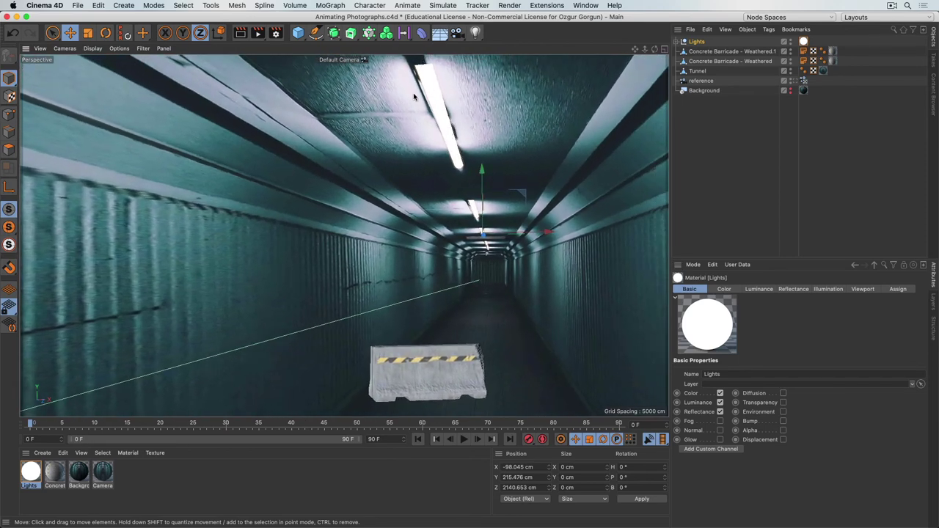
Add a Compositing tag to Lights with Seen by Camera turned off
right_click(700, 44)
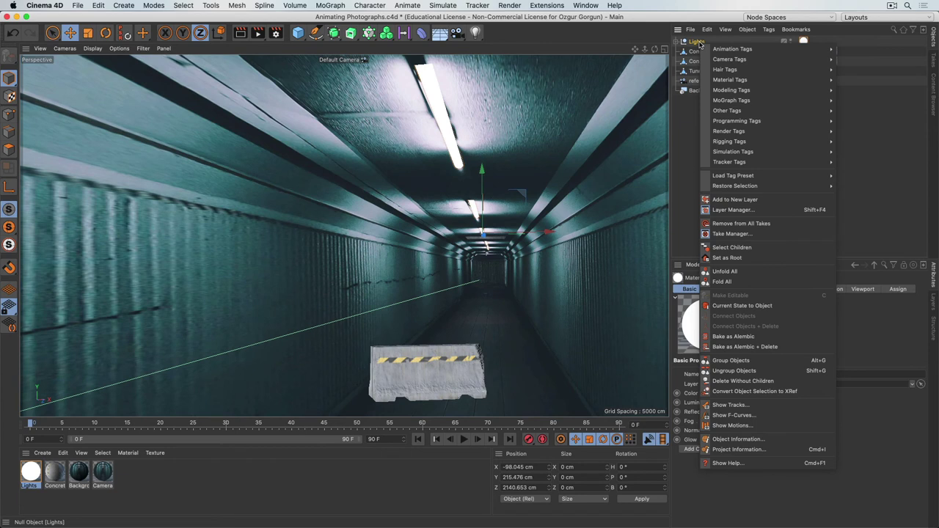
mouse_move(740, 130)
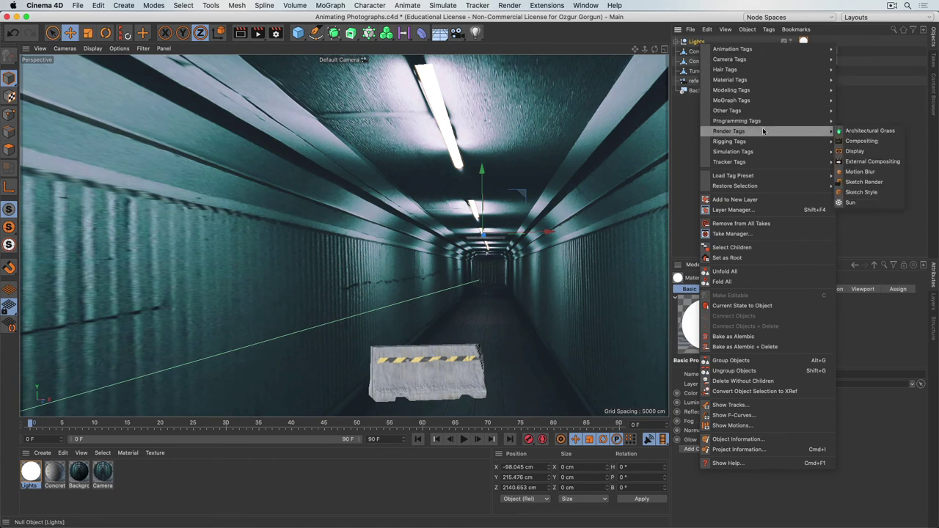
left_click(861, 140)
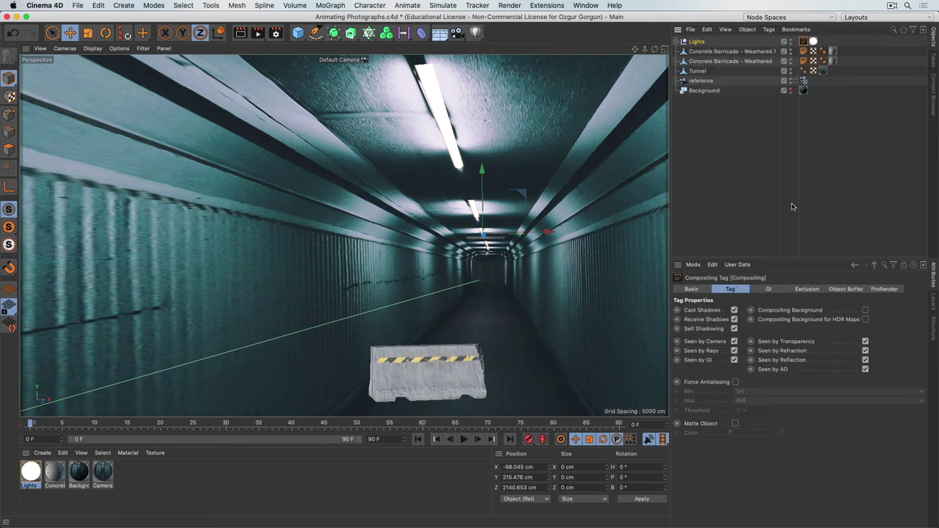
left_click(734, 342)
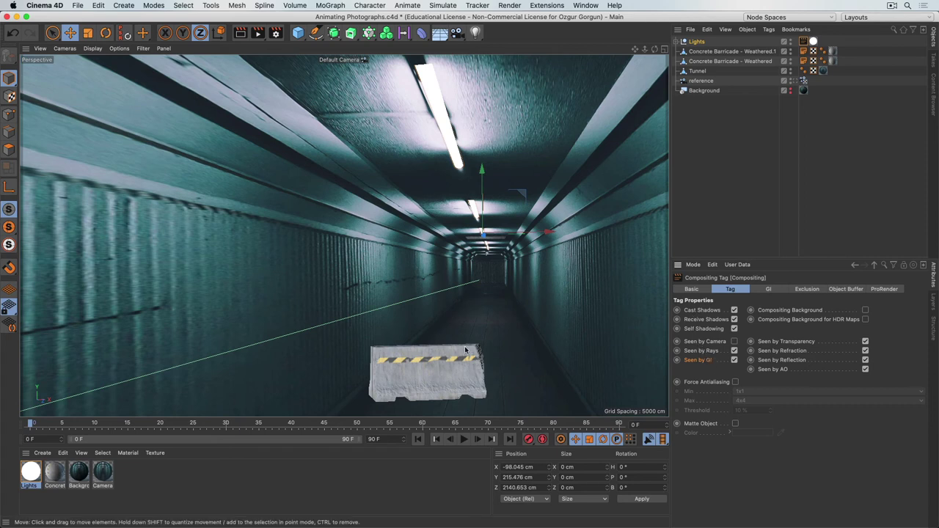
left_click_drag(455, 377, 447, 321, "alt")
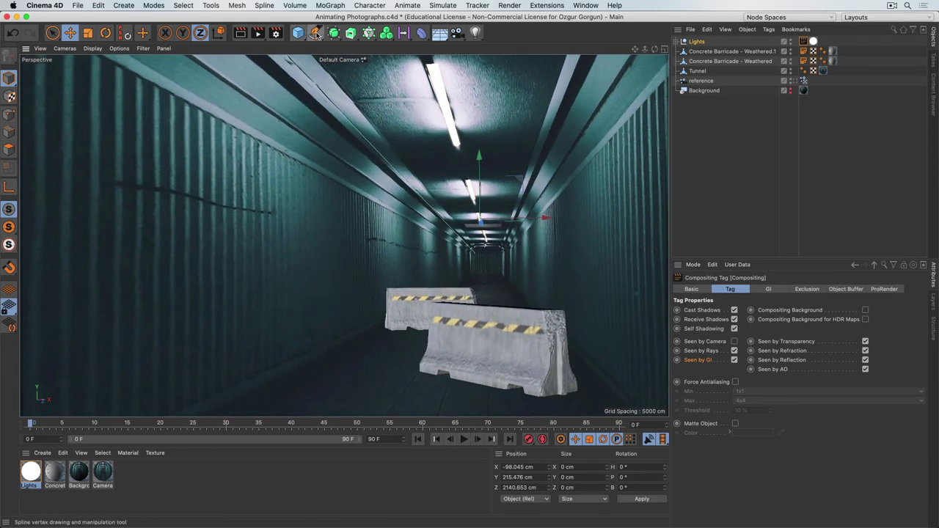
Add a 'LIGHTS OUT!' MoText object and roughly move and rotate it into the tunnel
left_click(340, 6)
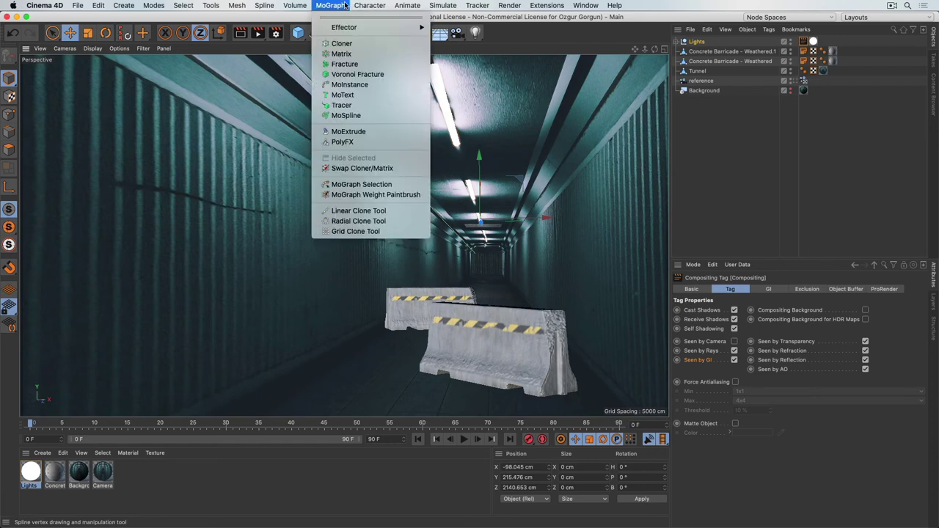
left_click(342, 94)
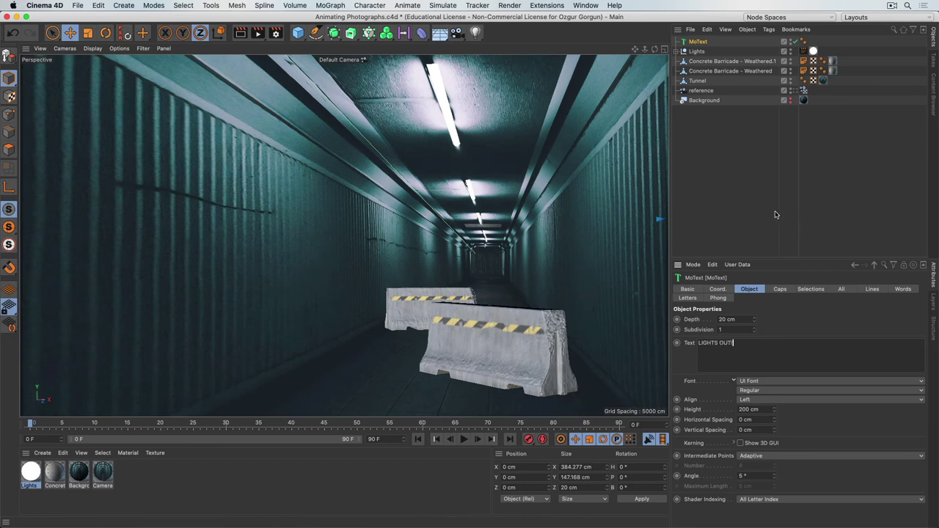
scroll(401, 372, "down", 5)
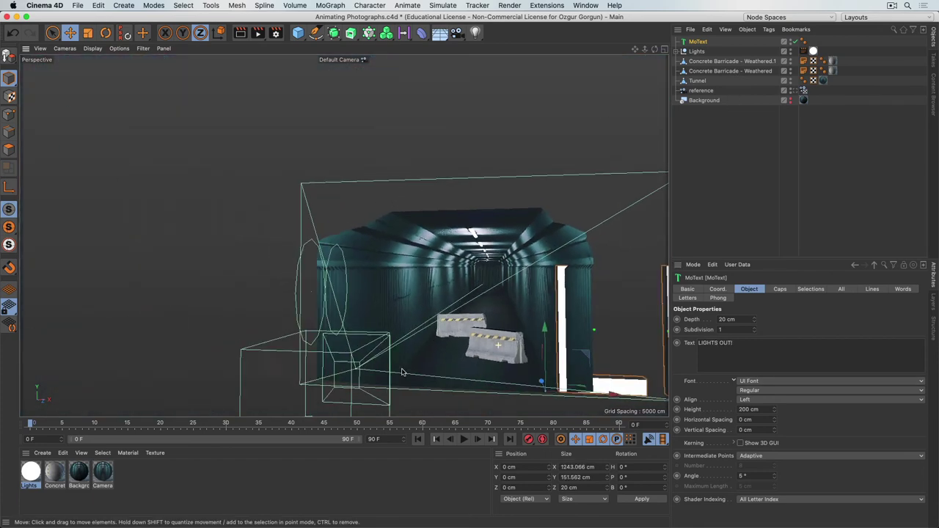
scroll(401, 372, "down", 5)
left_click_drag(403, 306, 328, 365, "alt")
key("t")
key("e")
key("x")
key("y")
left_click_drag(419, 337, 271, 321)
scroll(368, 311, "up", 5)
key("t")
key("r")
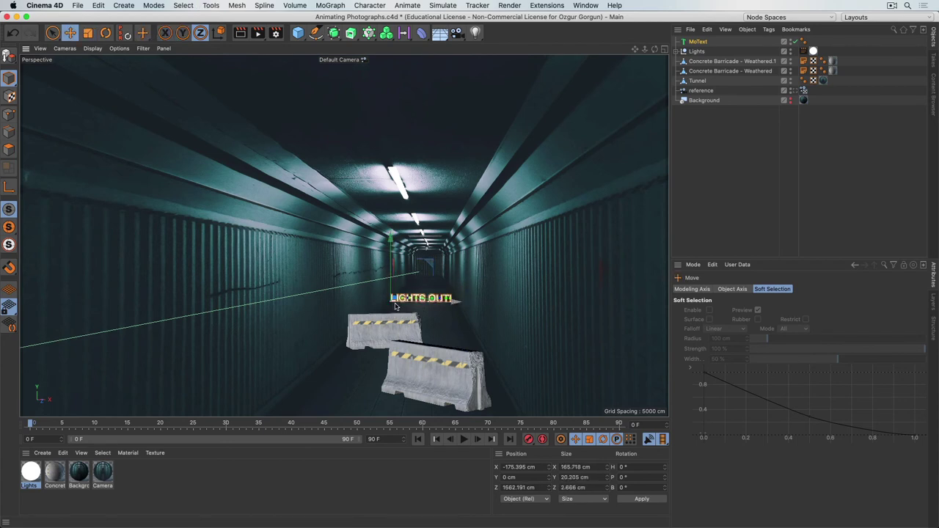
left_click_drag(397, 305, 435, 300)
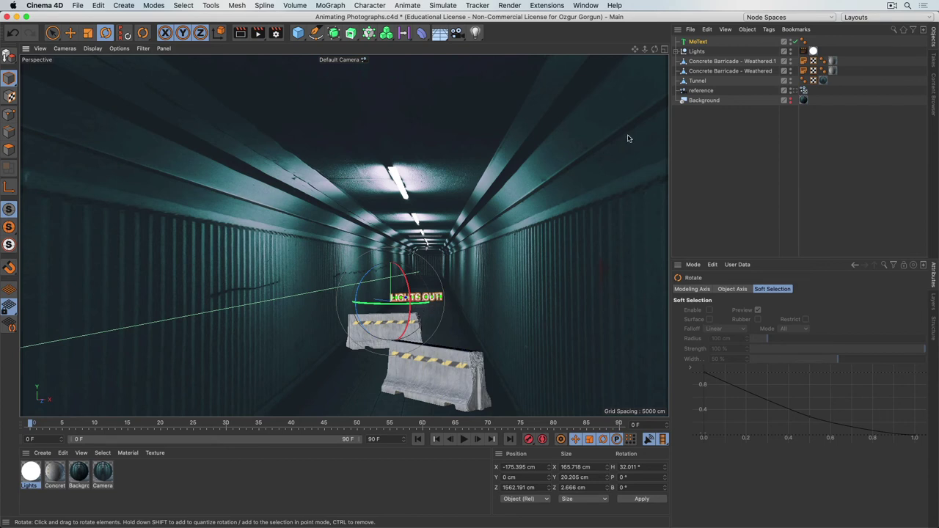
Parent the MoText to Concrete Barricade - Weathered.1 and reset its position onto the barricade
left_click_drag(698, 42, 705, 64)
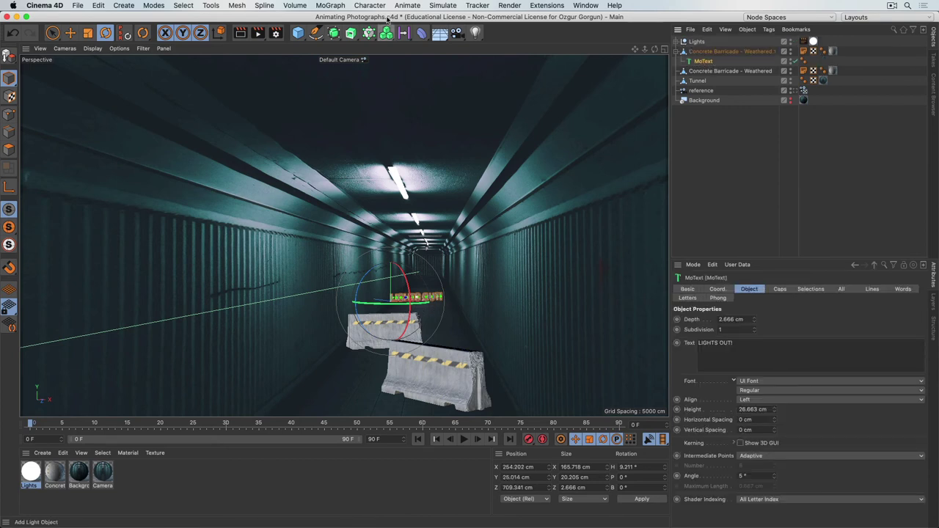
key("shift+alt+0")
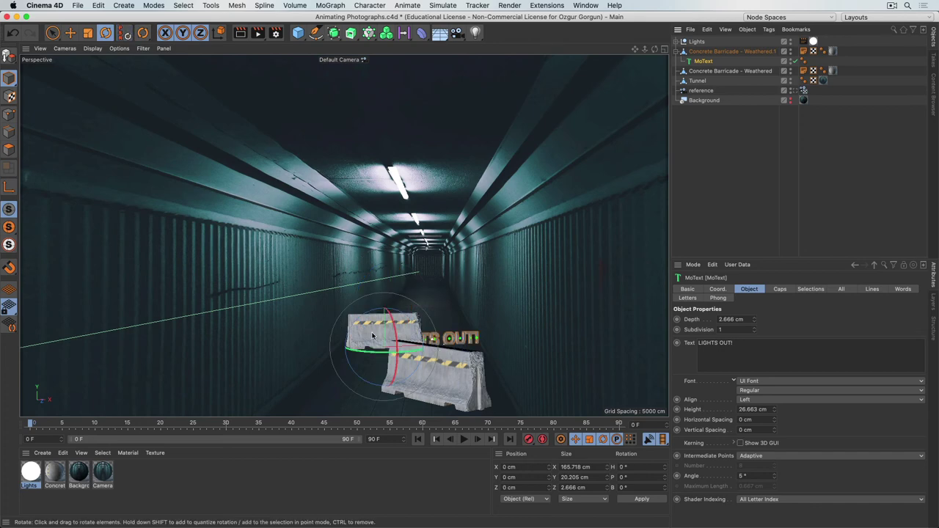
scroll(414, 340, "up", 3)
left_click_drag(413, 339, 396, 256, "alt")
key("e")
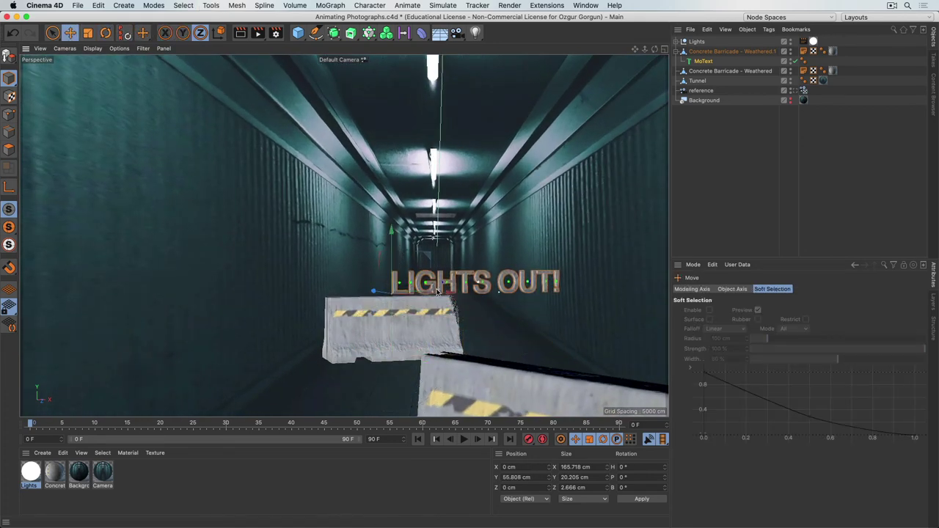
scroll(486, 296, "up", 5)
scroll(486, 296, "down", 4)
left_click_drag(383, 354, 285, 254, "alt")
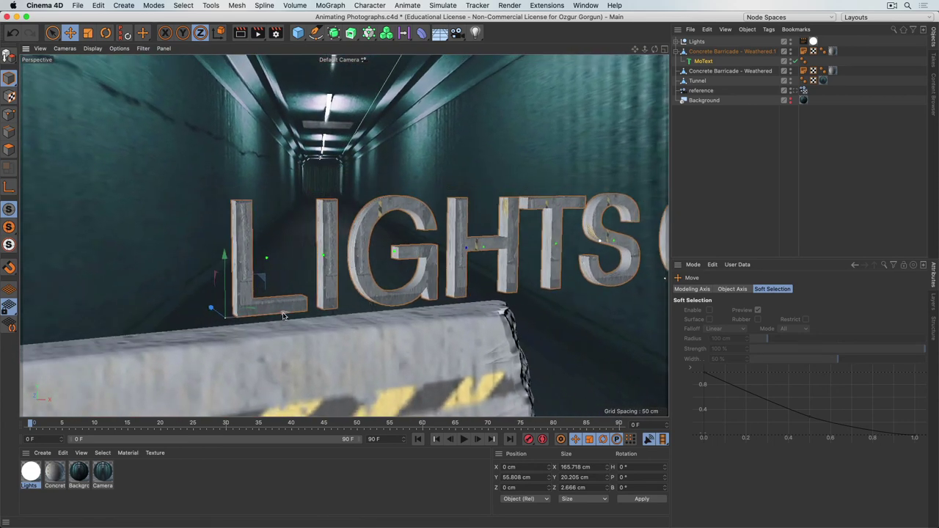
left_click_drag(265, 323, 160, 335)
scroll(154, 332, "down", 3)
Shrink the text onto the barricade's top edge, then move it back to the top level
left_click(87, 33)
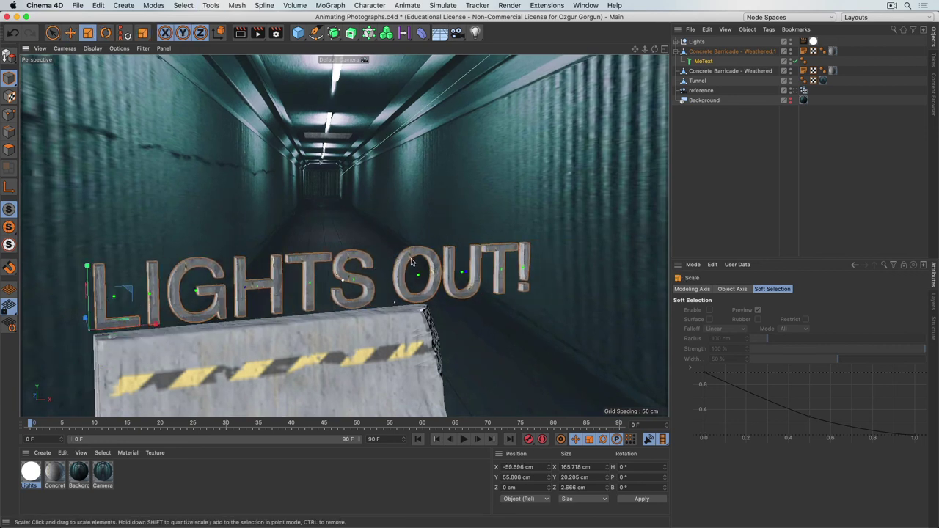
left_click_drag(411, 293, 272, 292)
key("e")
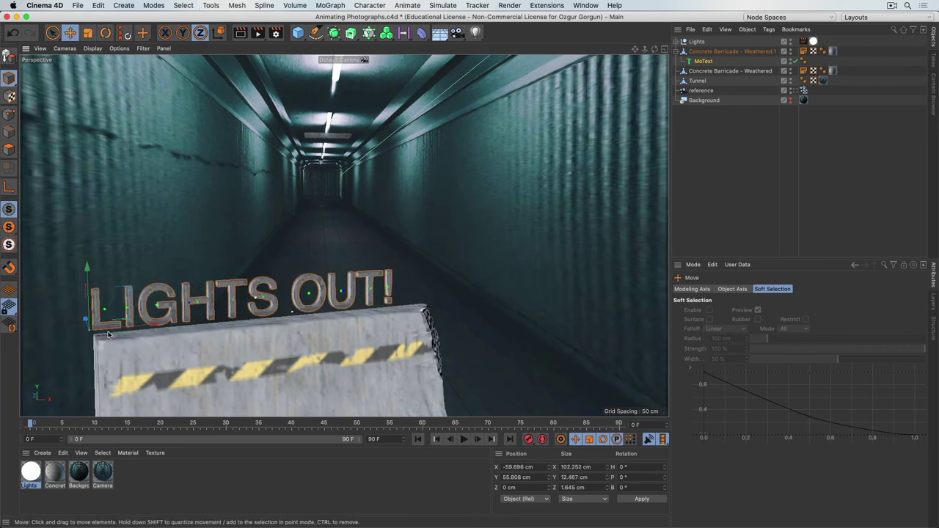
left_click_drag(137, 328, 611, 345)
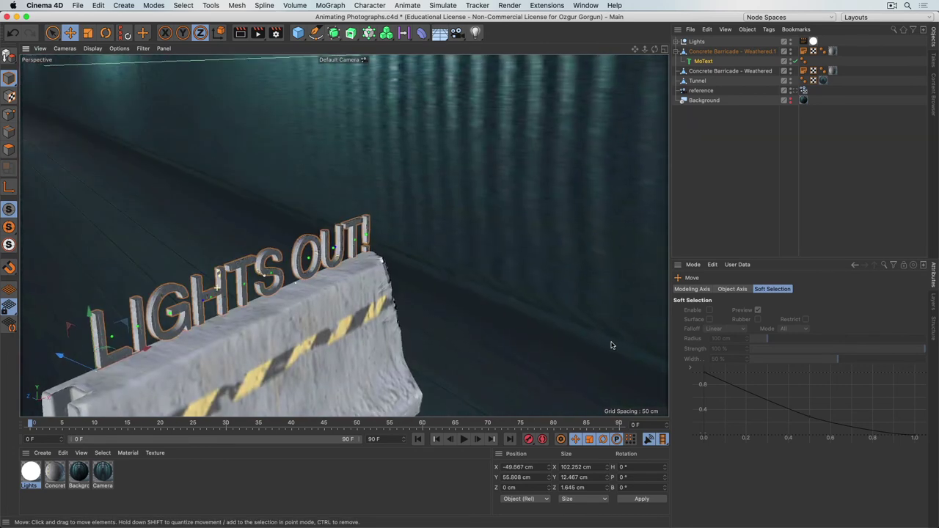
left_click_drag(336, 321, 232, 293, "alt")
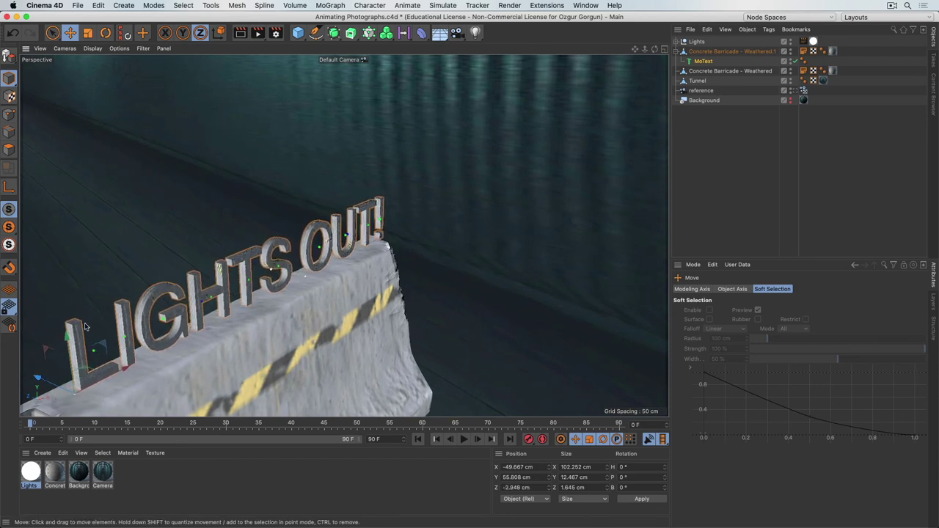
left_click_drag(66, 338, 66, 349)
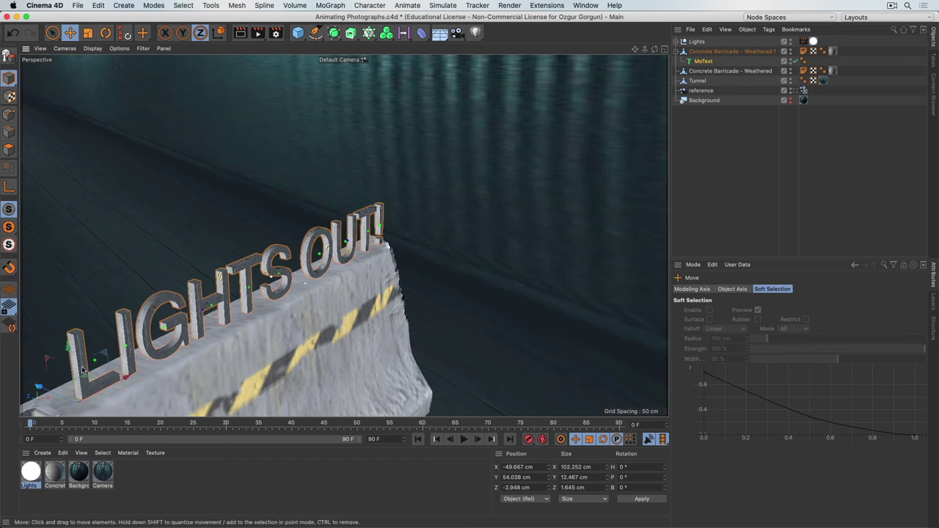
left_click_drag(120, 377, 98, 370)
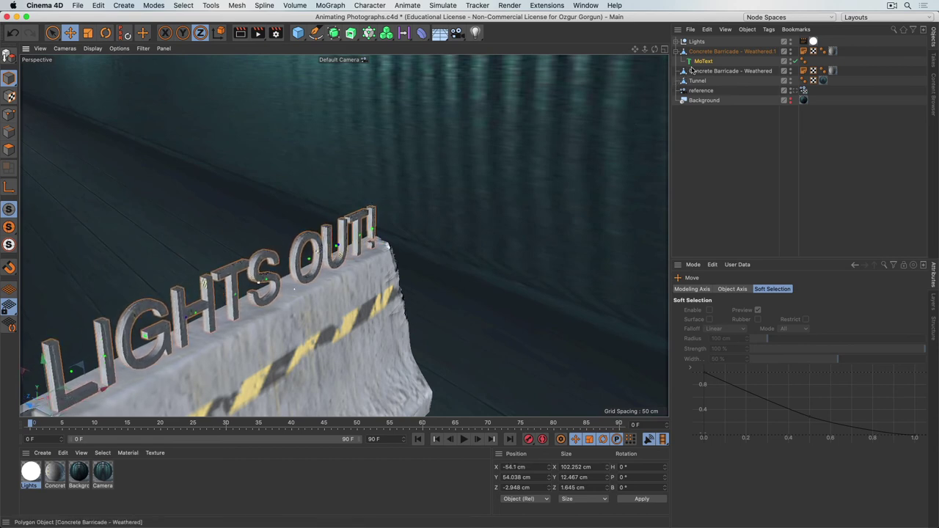
left_click_drag(704, 62, 708, 49)
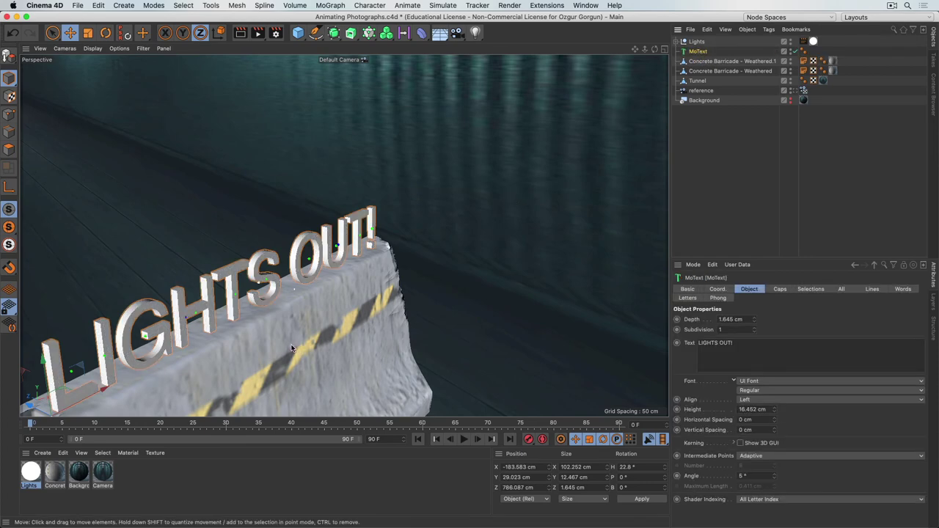
left_click_drag(291, 348, 178, 422, "alt")
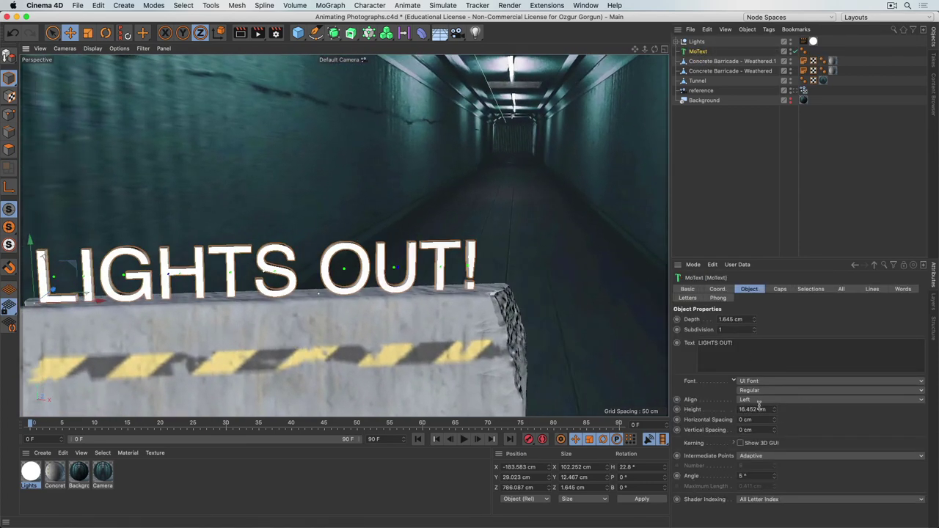
Set the MoText font to TYPOGRAPH PRO ExtraBold and scale the text down slightly
left_click(759, 382)
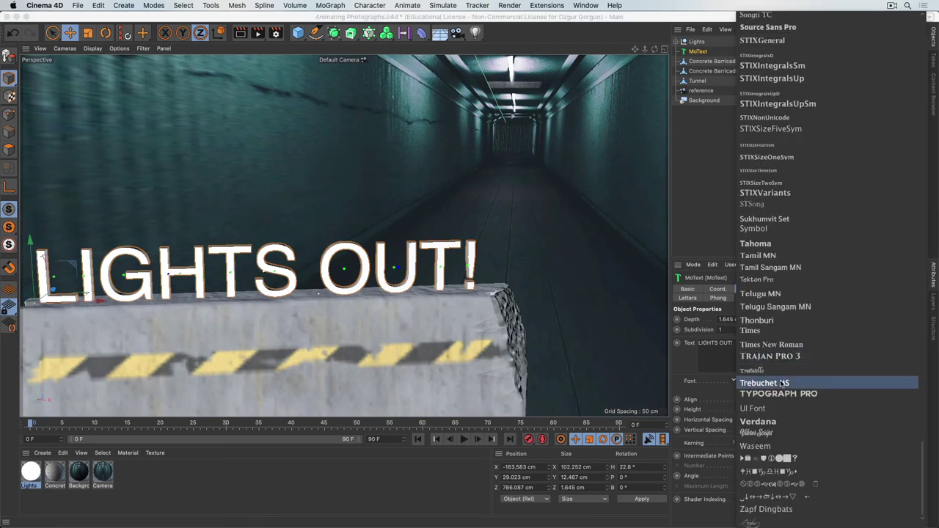
left_click(778, 394)
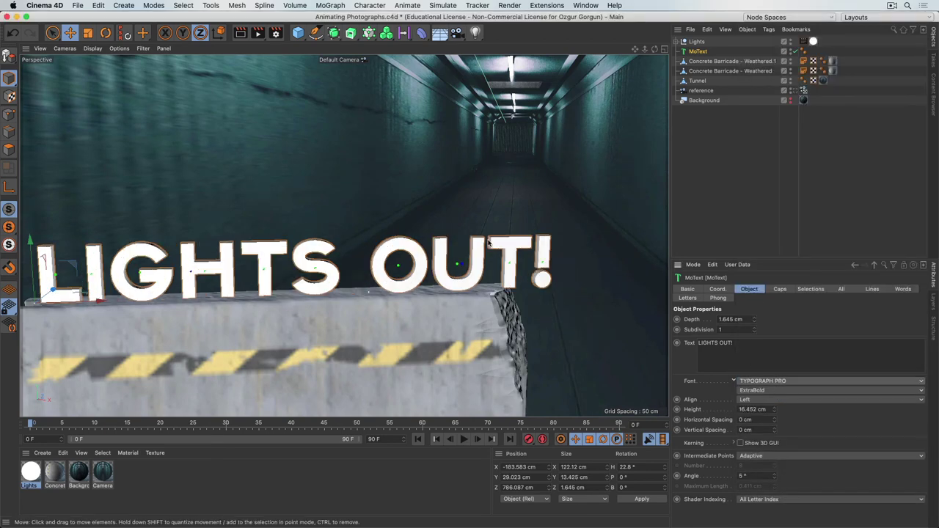
key("t")
left_click_drag(488, 243, 422, 254)
Add a rounded 0.46 cm bevel to the letters in the Caps settings
left_click(698, 52)
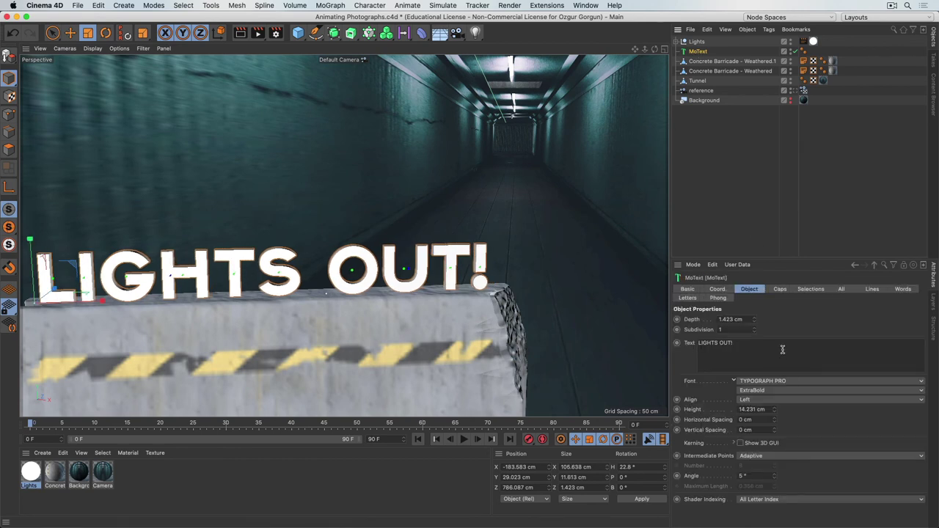
left_click(780, 289)
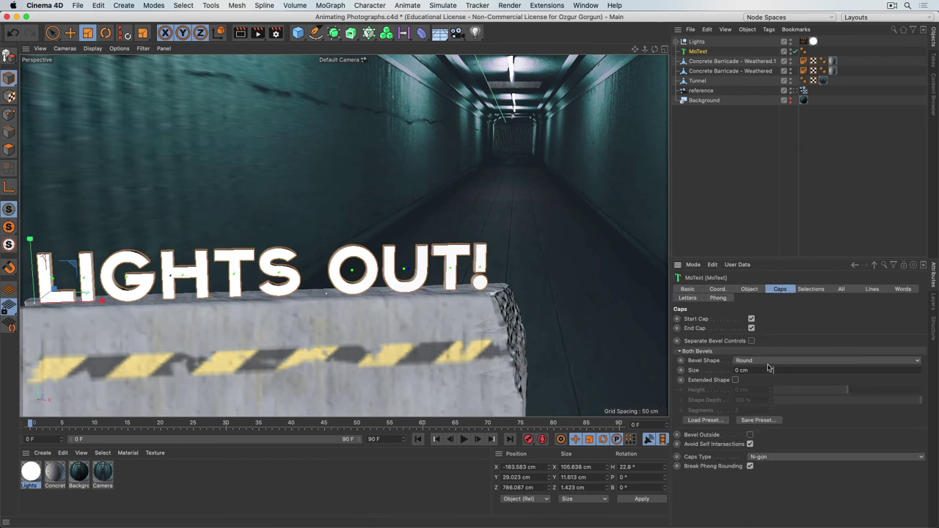
left_click_drag(771, 370, 772, 365)
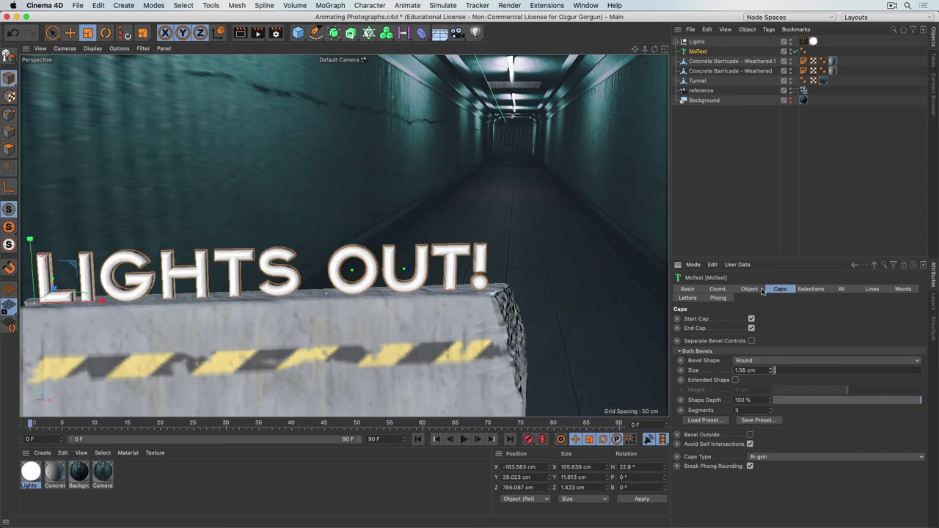
left_click_drag(761, 314, 759, 350)
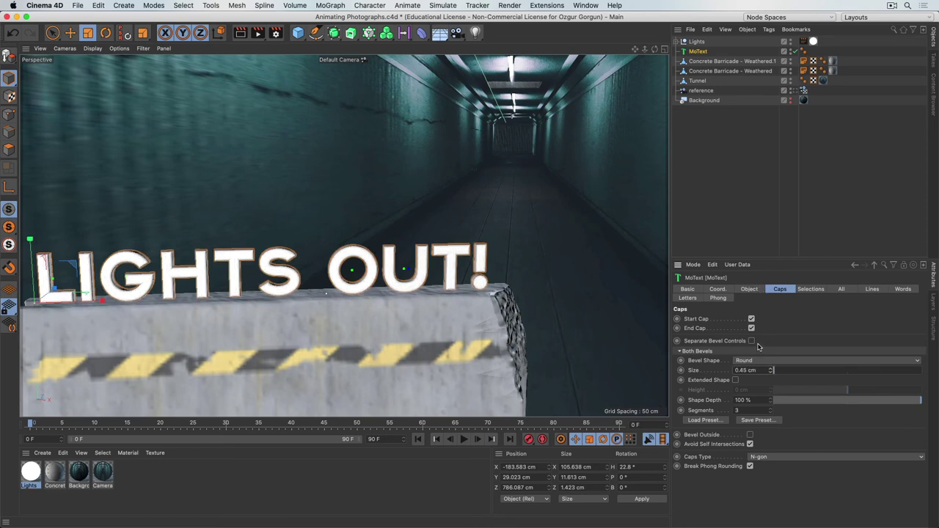
scroll(565, 283, "up", 5)
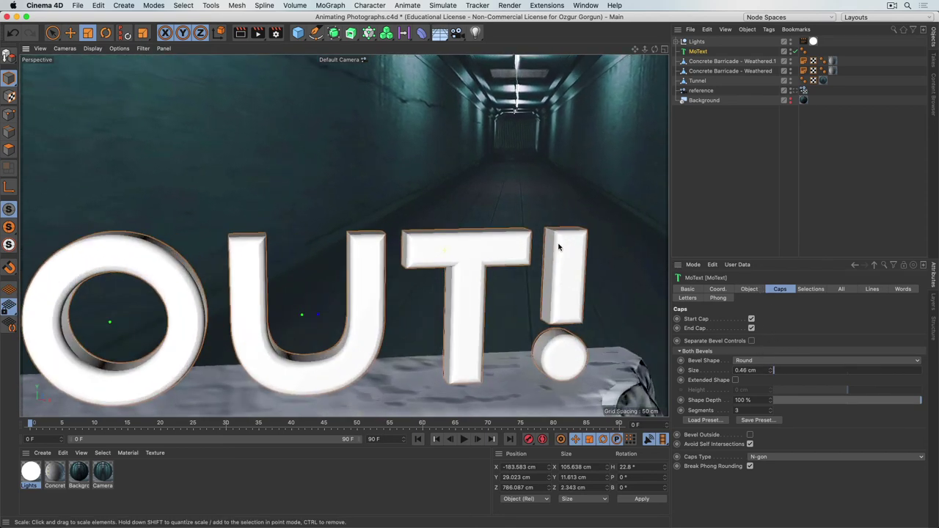
scroll(514, 247, "up", 2)
left_click_drag(480, 247, 425, 252, "alt")
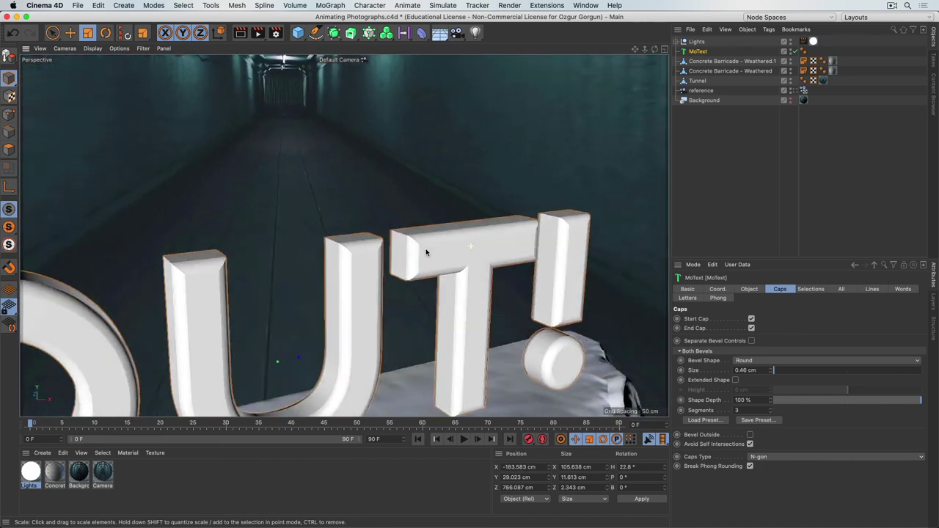
scroll(426, 252, "down", 6)
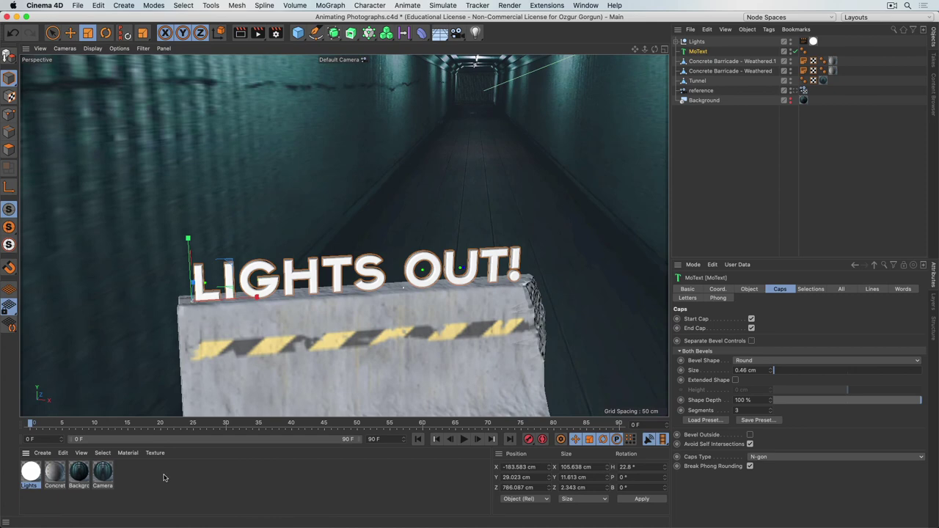
Create a new material and apply it to the MoText
double_click(163, 478)
left_click_drag(30, 472, 692, 56)
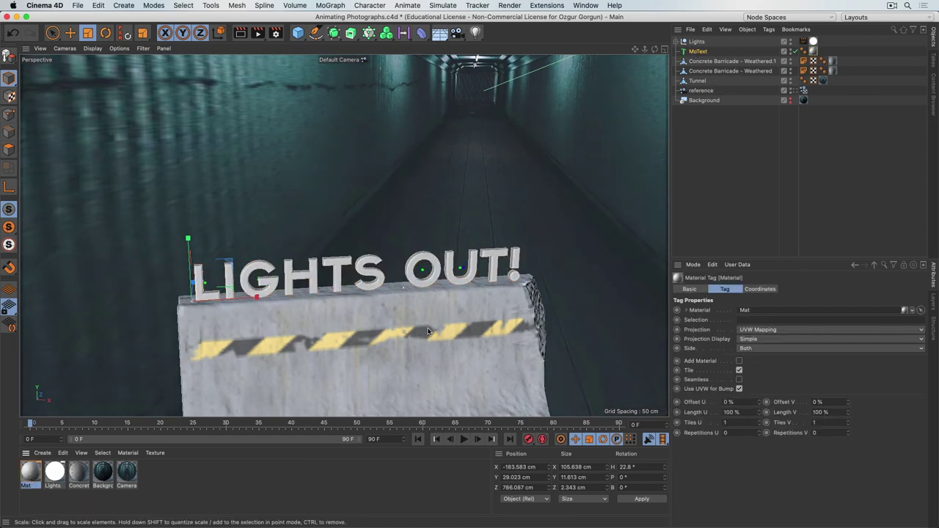
scroll(433, 330, "down", 5)
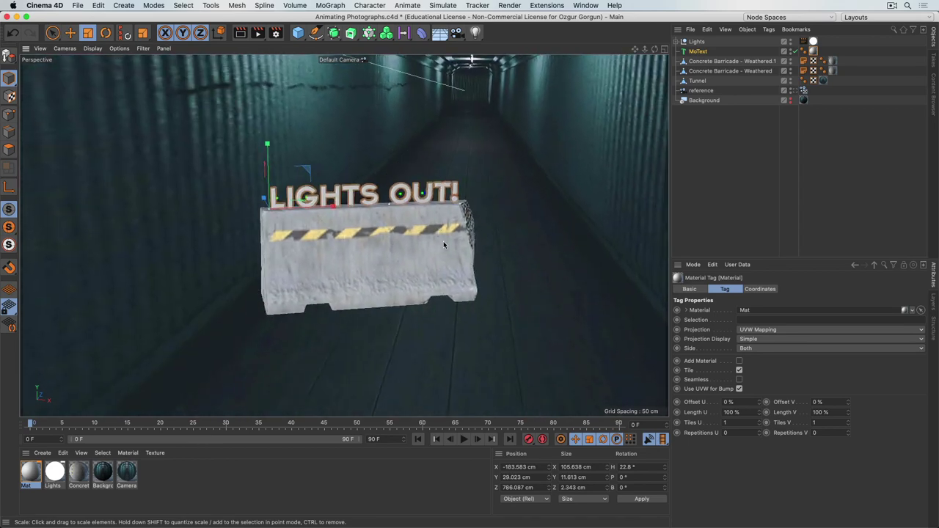
scroll(446, 237, "down", 6)
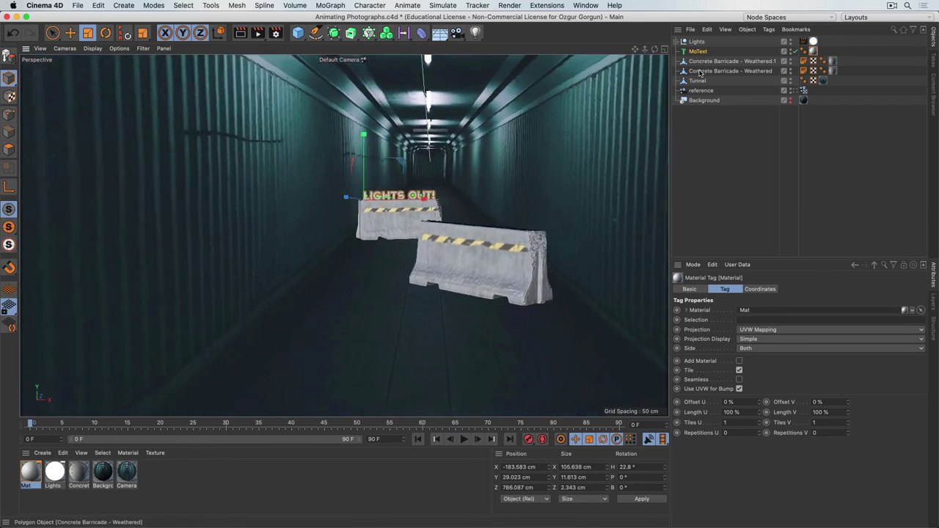
Move the MoText and Concrete Barricade - Weathered.1 together farther down the tunnel
left_click(723, 62)
left_click(698, 52, "shift")
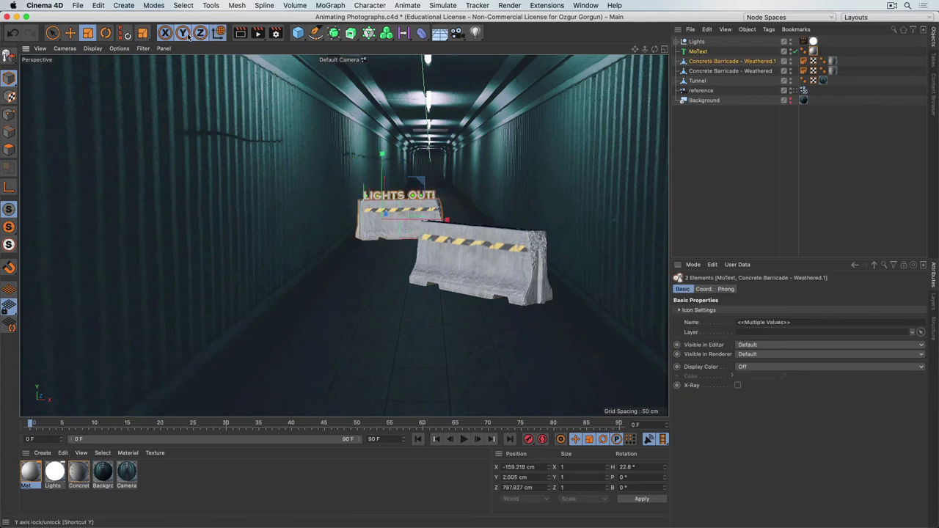
key("e")
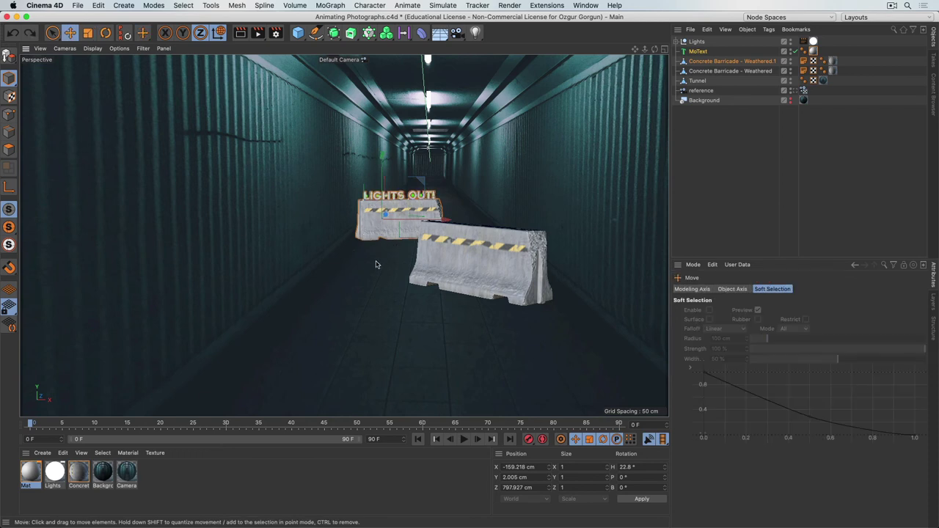
left_click_drag(379, 263, 405, 242)
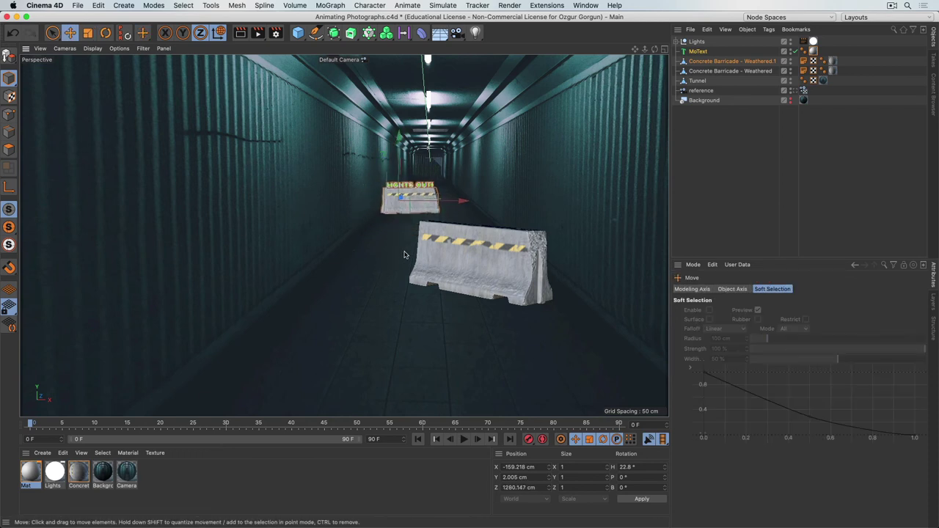
left_click_drag(431, 211, 411, 207, "alt")
Run a test render, then add an Ambient Occlusion effect in Render Settings
key("super+r")
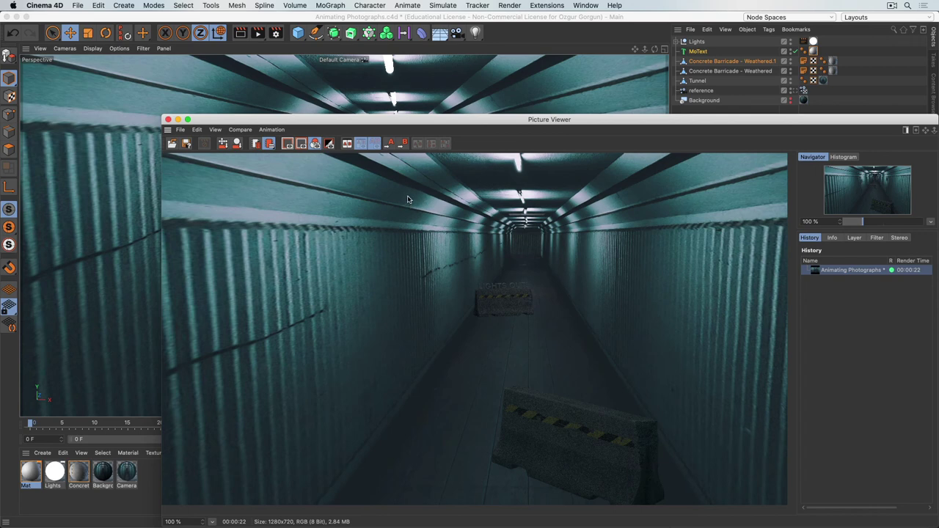
left_click(167, 118)
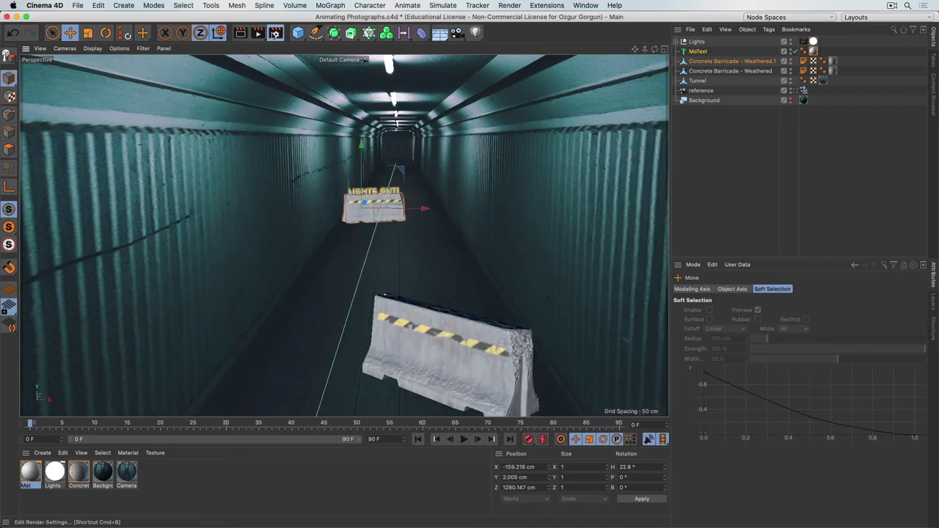
left_click(276, 33)
left_click(319, 245)
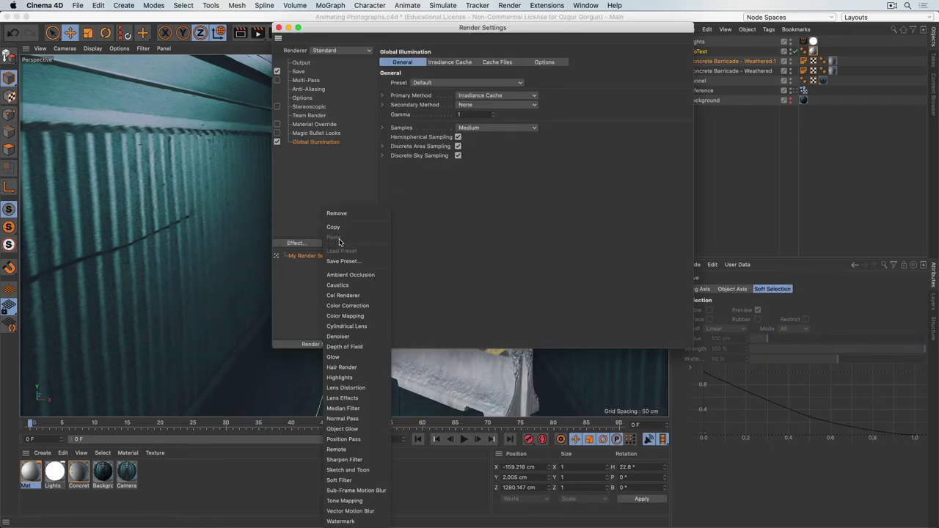
left_click(355, 275)
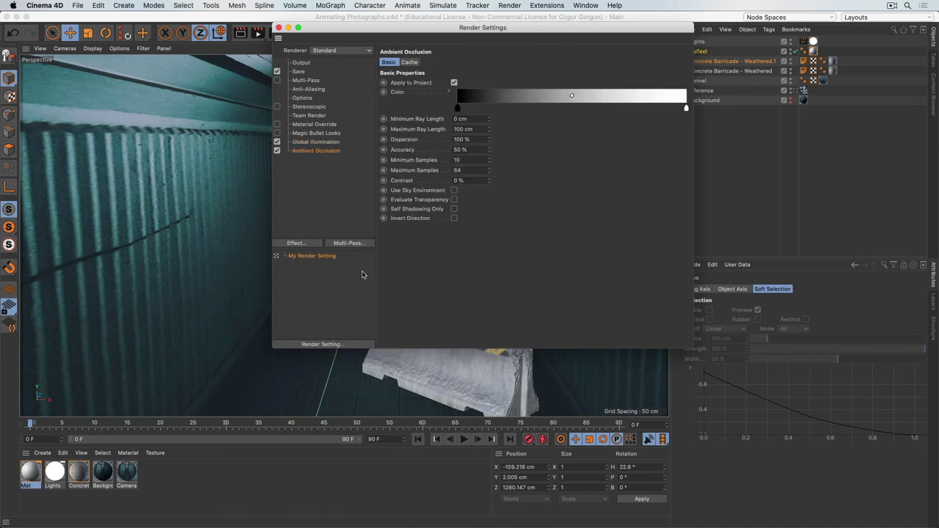
left_click(279, 27)
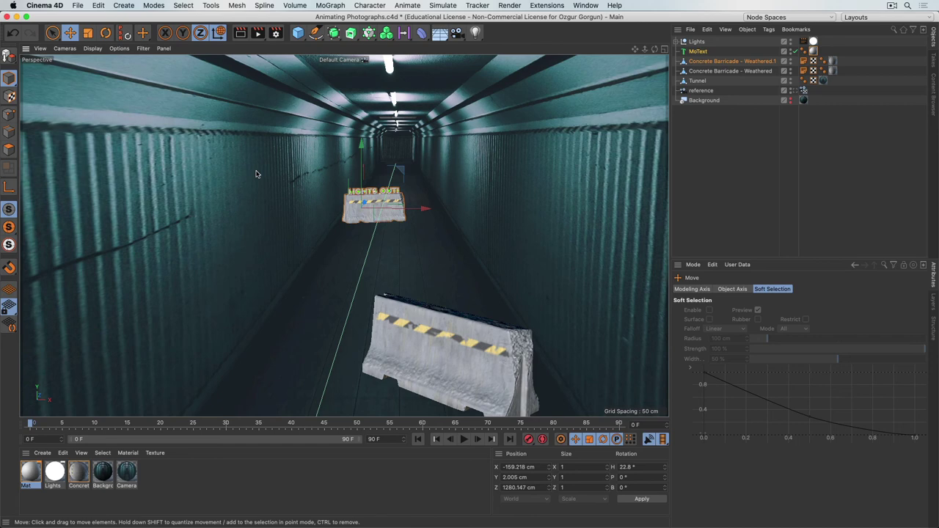
Render with ambient occlusion and flip between it and the earlier render in the Picture Viewer history
key("shift+r")
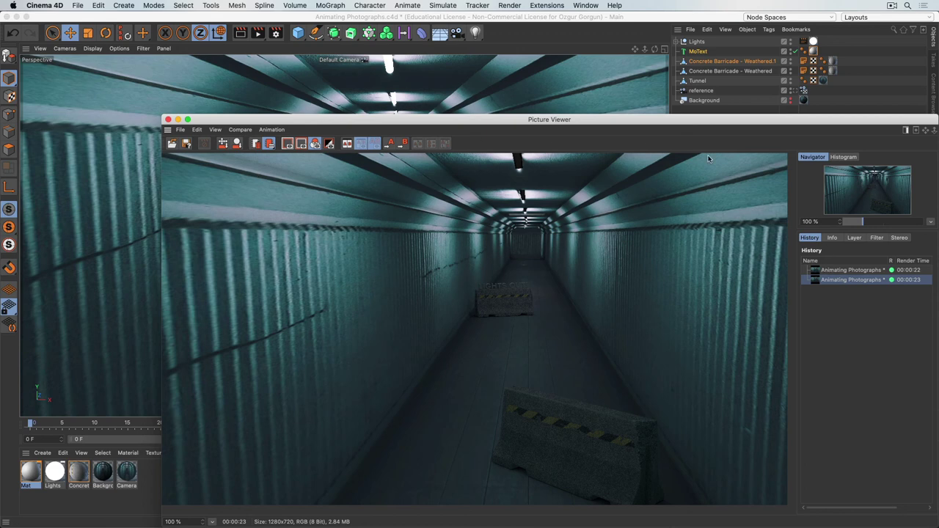
left_click_drag(659, 121, 546, 63)
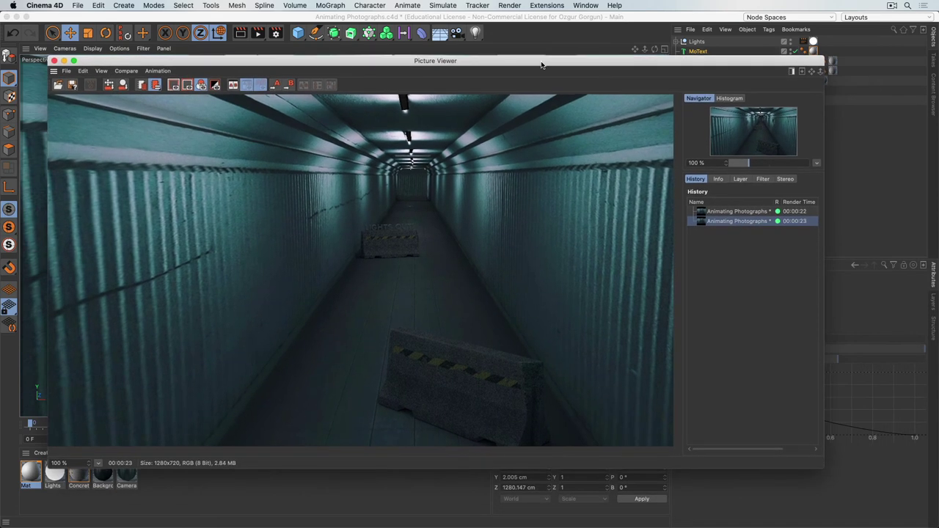
left_click(742, 212)
left_click(748, 221)
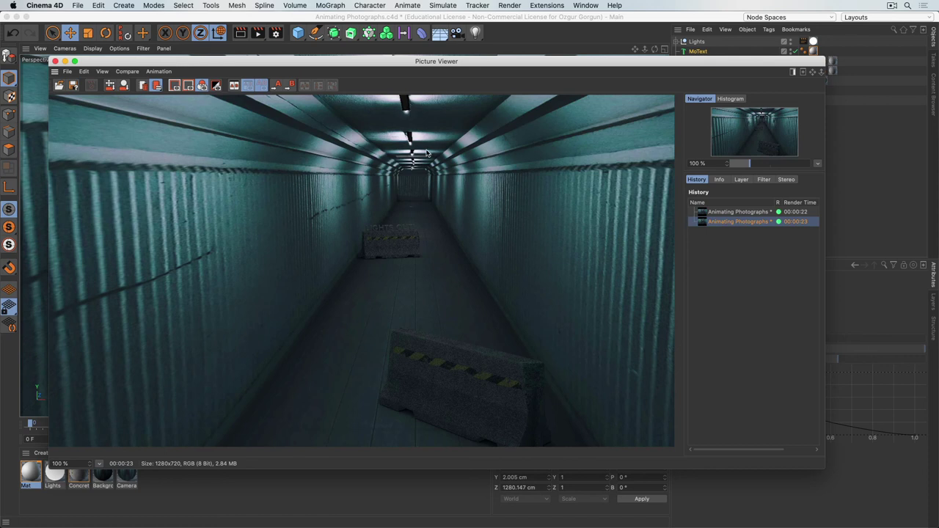
key("Up")
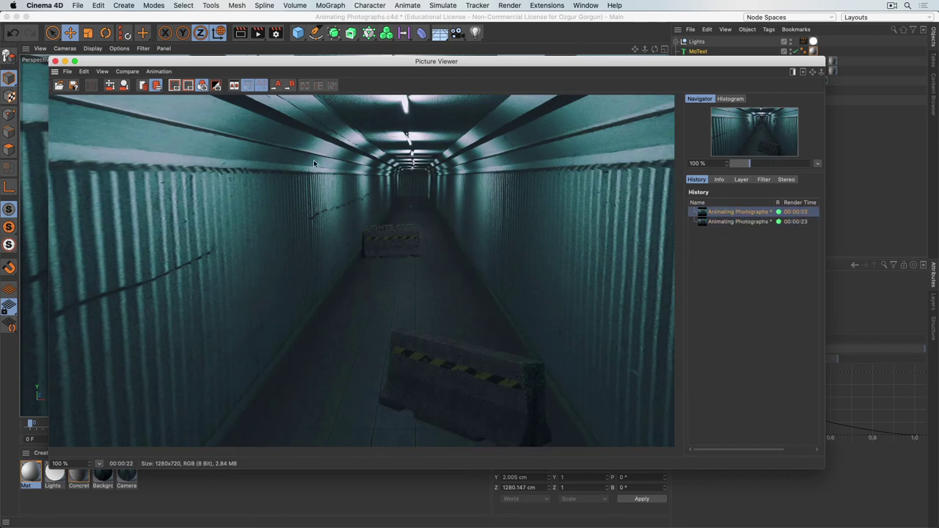
key("Down")
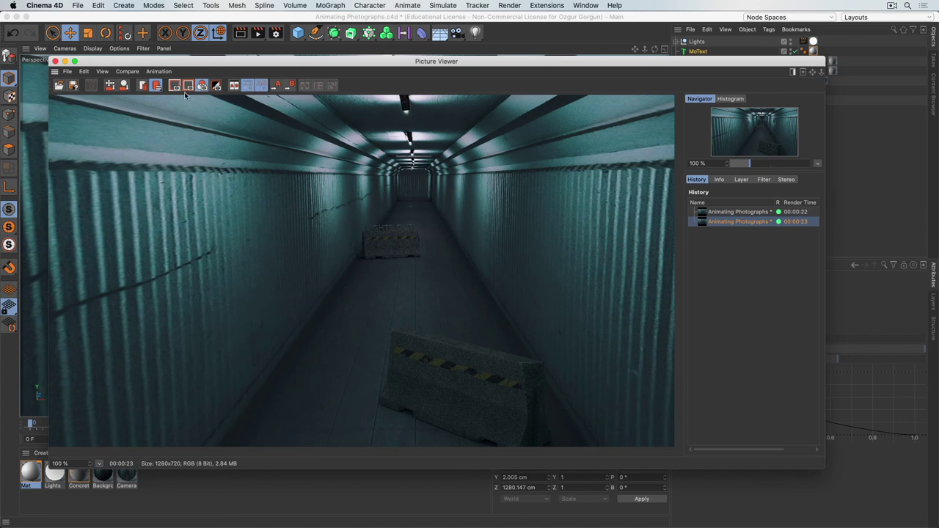
left_click(56, 61)
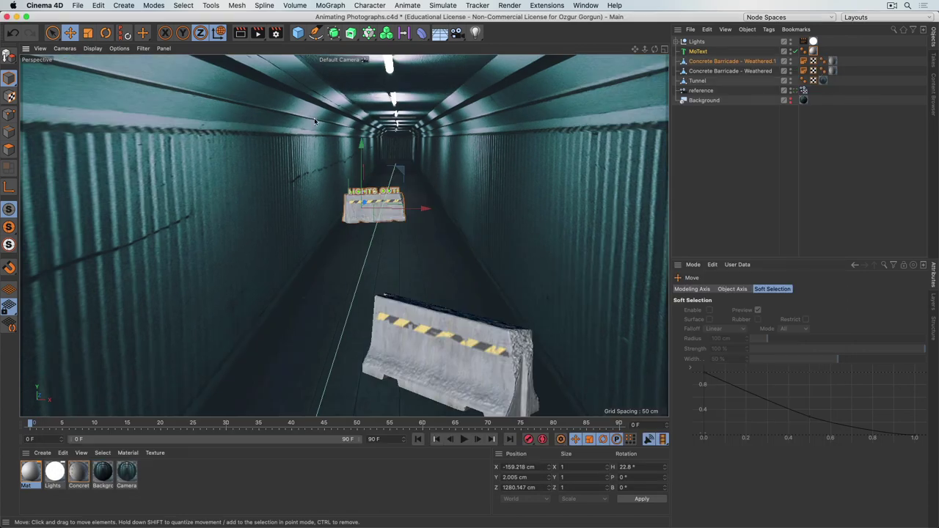
Uncheck Seen by AO on the Lights Compositing tag and re-render the scene
left_click(804, 41)
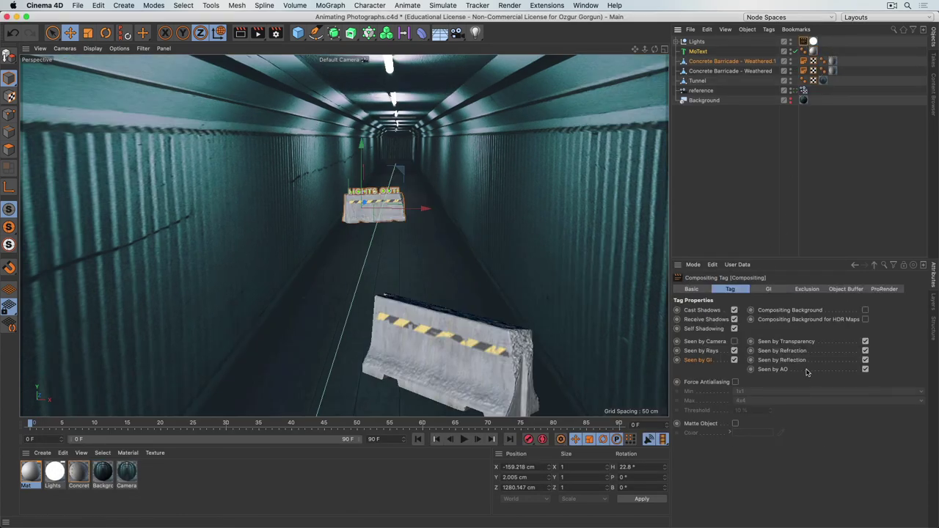
left_click(865, 369)
key("shift+r")
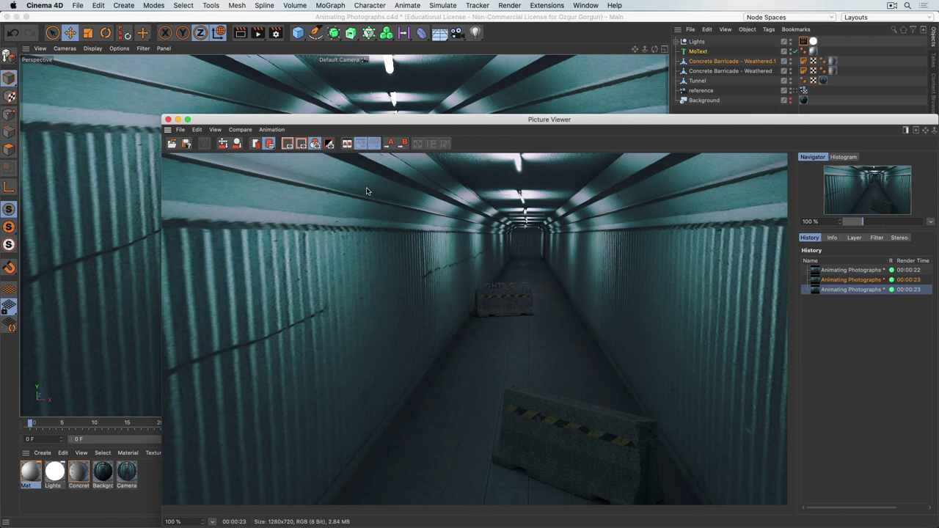
left_click(168, 120)
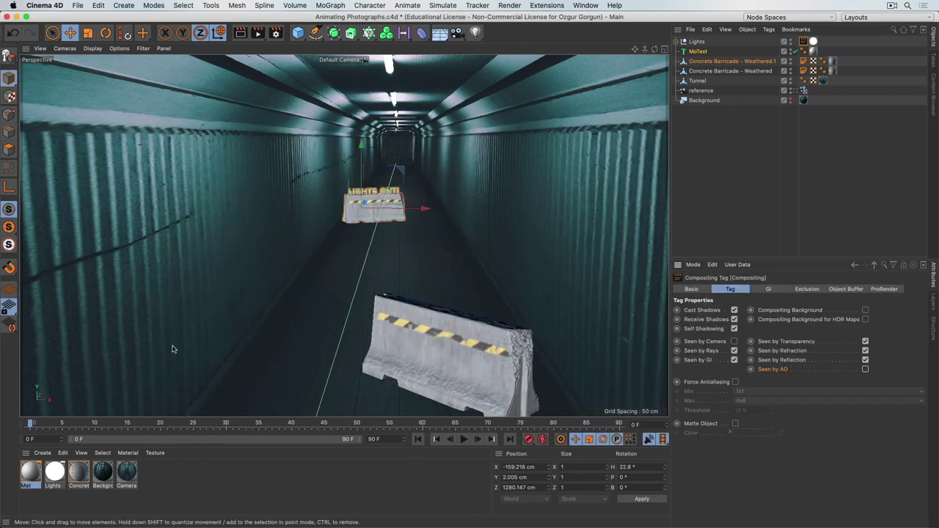
double_click(128, 473)
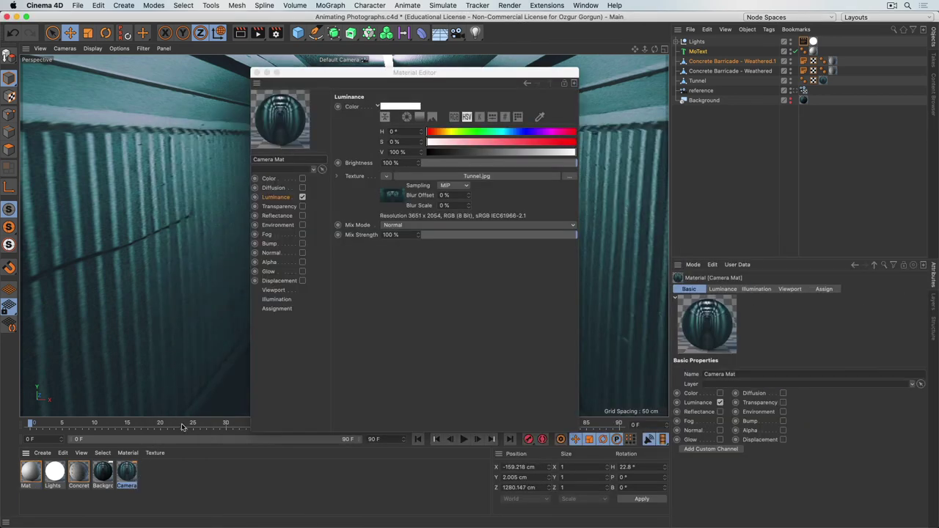
Enable Polygon Light in Camera Mat's Illumination settings with Generate GI strength 250%
left_click(277, 300)
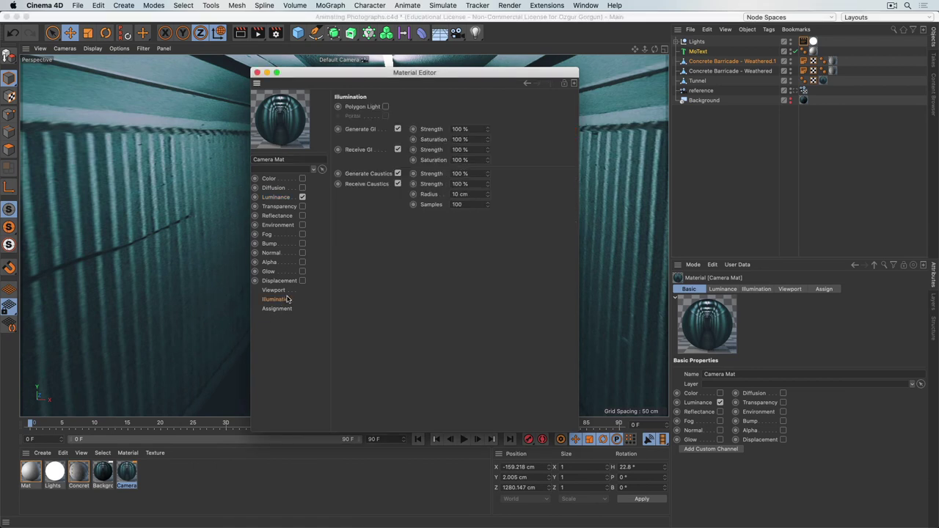
left_click(385, 106)
left_click(463, 128)
type("250")
key("Return")
left_click(257, 73)
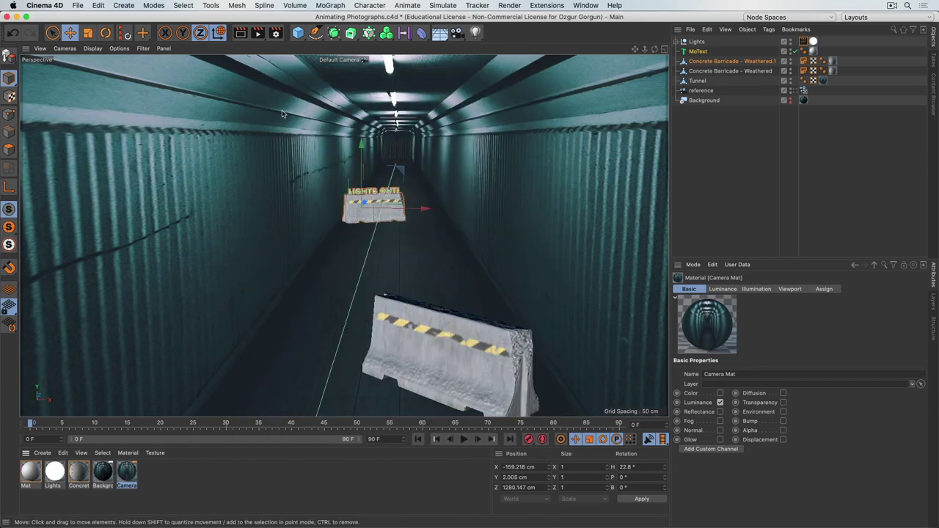
Set the Global Illumination secondary method to Irradiance Cache with diffuse depth 8
left_click(276, 34)
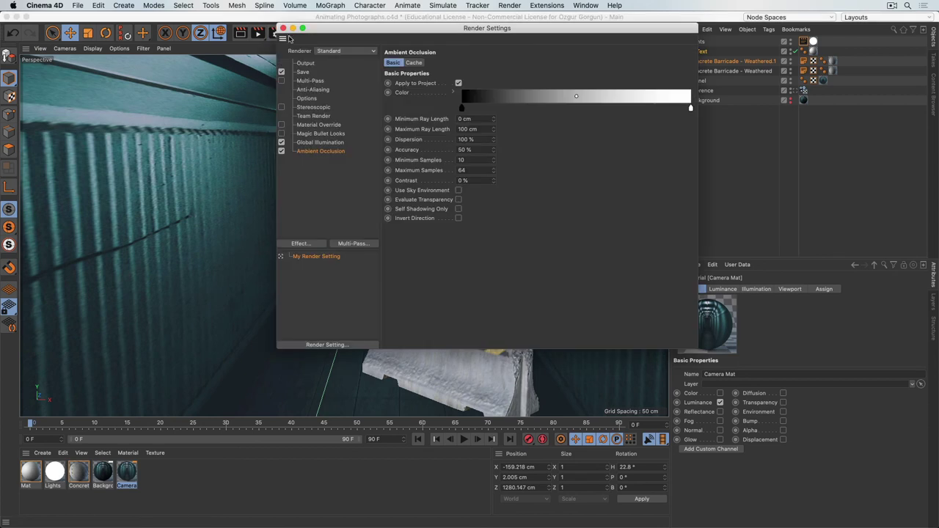
left_click(326, 143)
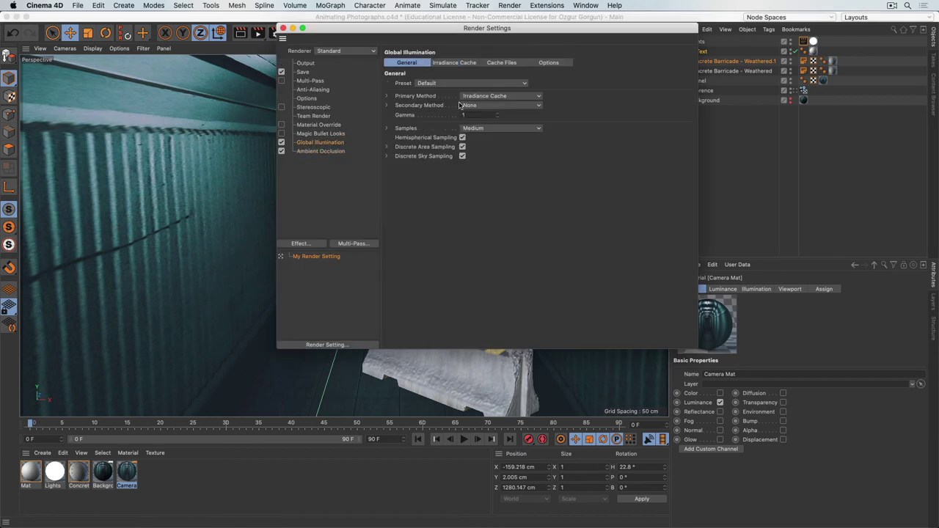
left_click(466, 106)
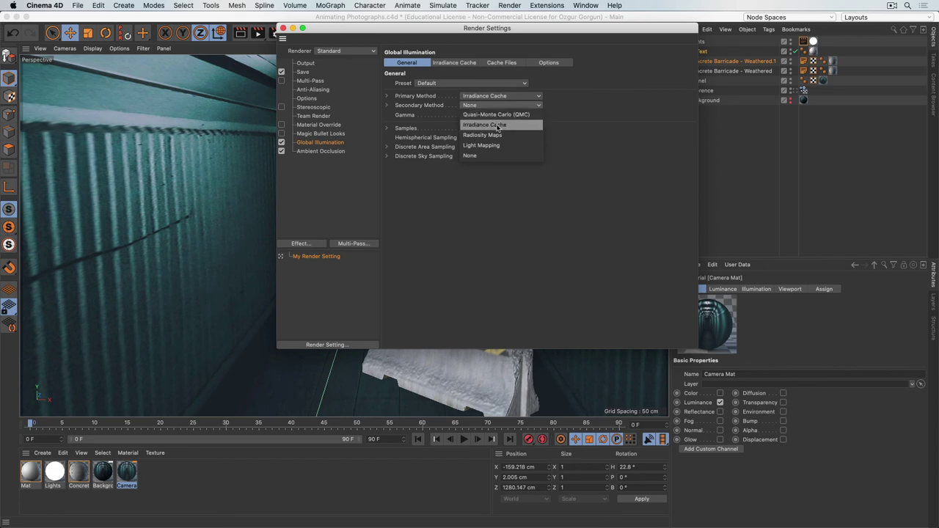
left_click(498, 126)
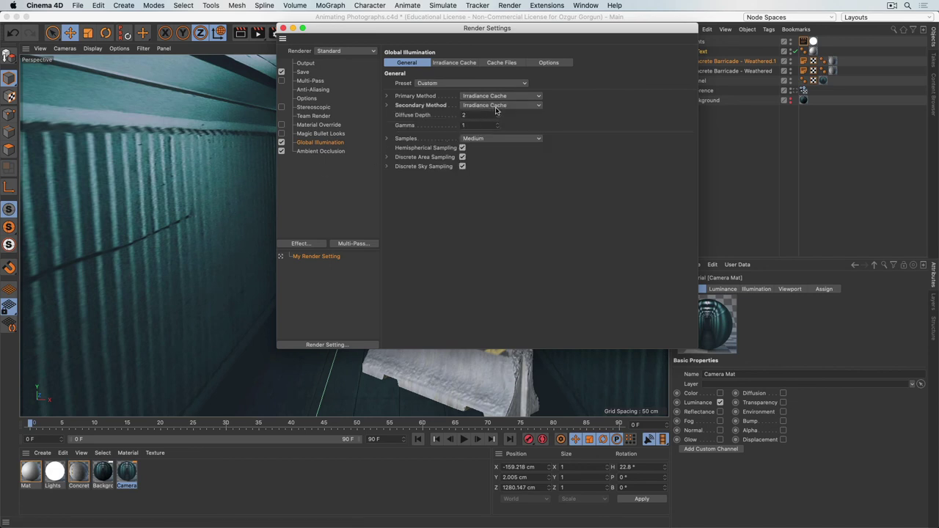
left_click_drag(499, 118, 499, 114)
left_click(283, 28)
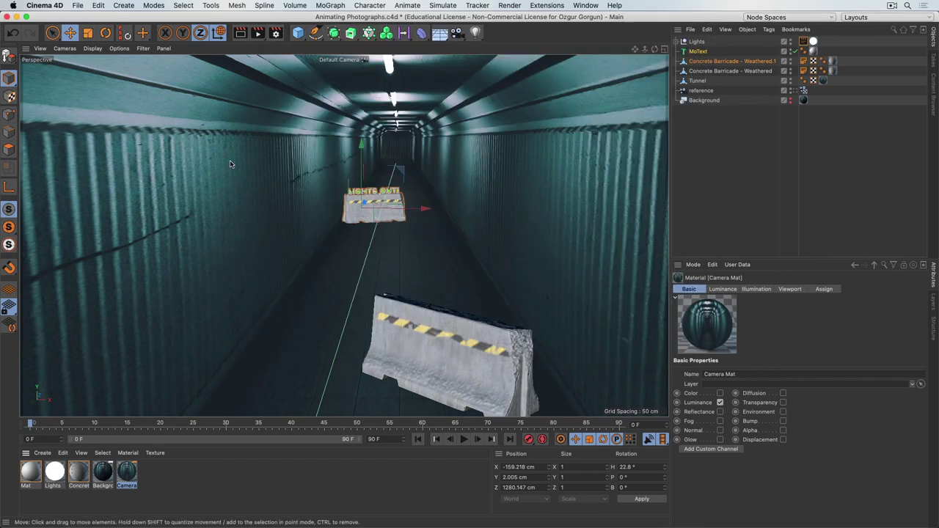
Render with the new GI settings and compare against the earlier 00:00:23 render
key("shift+r")
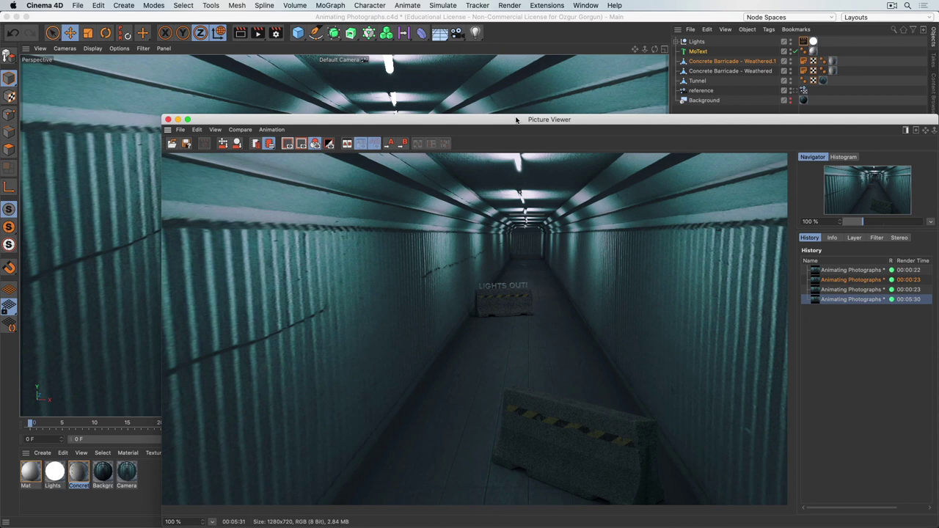
key("Up")
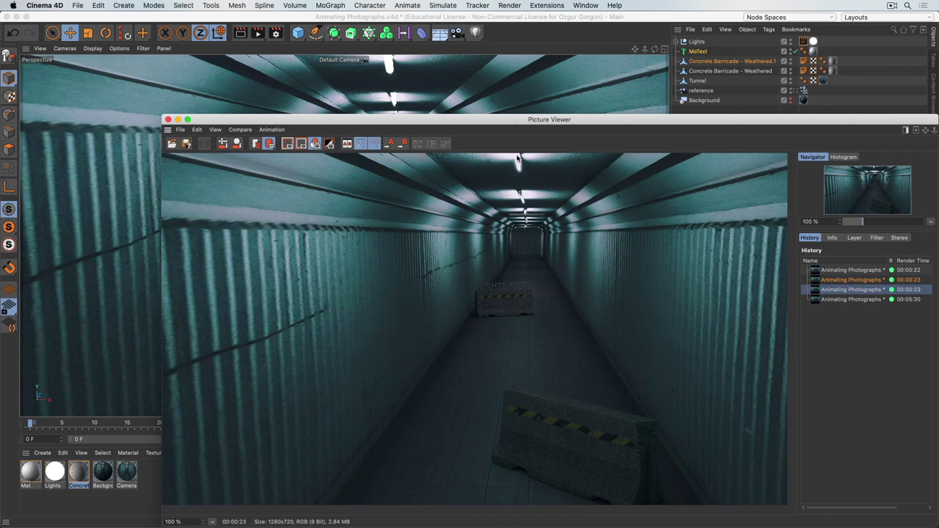
Turn off Reflectance on the Concrete Weathered material and re-render the tunnel scene
double_click(78, 475)
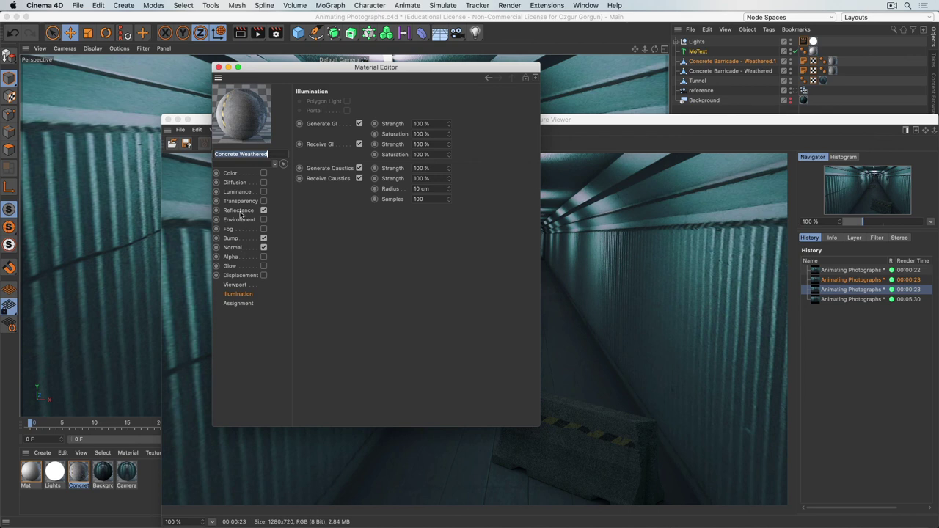
left_click(242, 210)
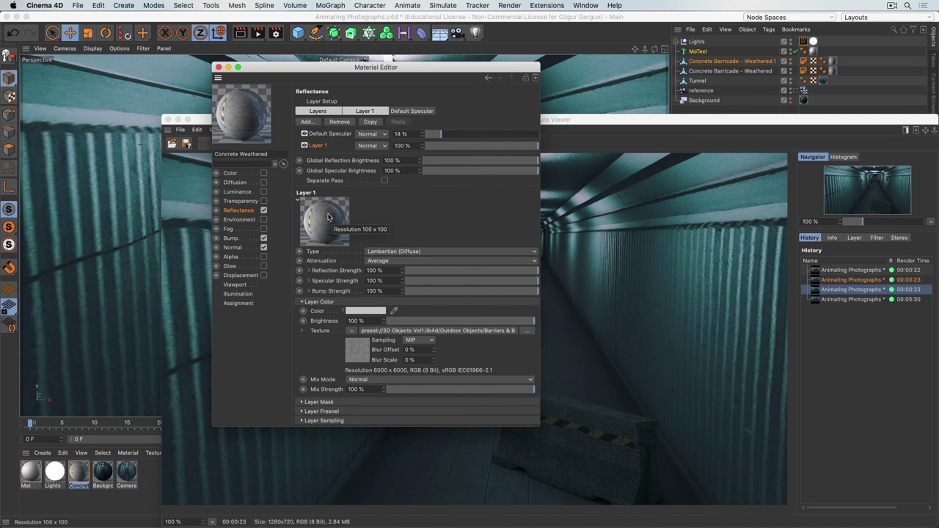
left_click(248, 175)
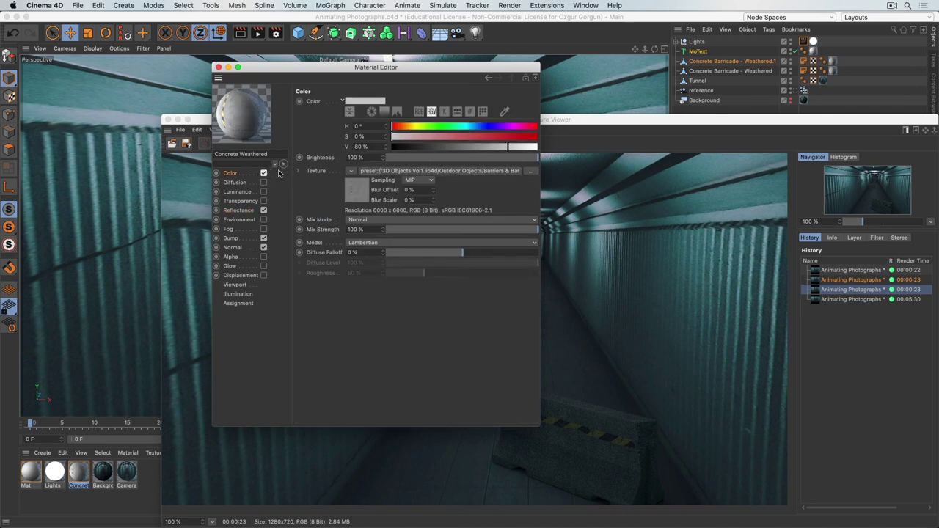
left_click(264, 210)
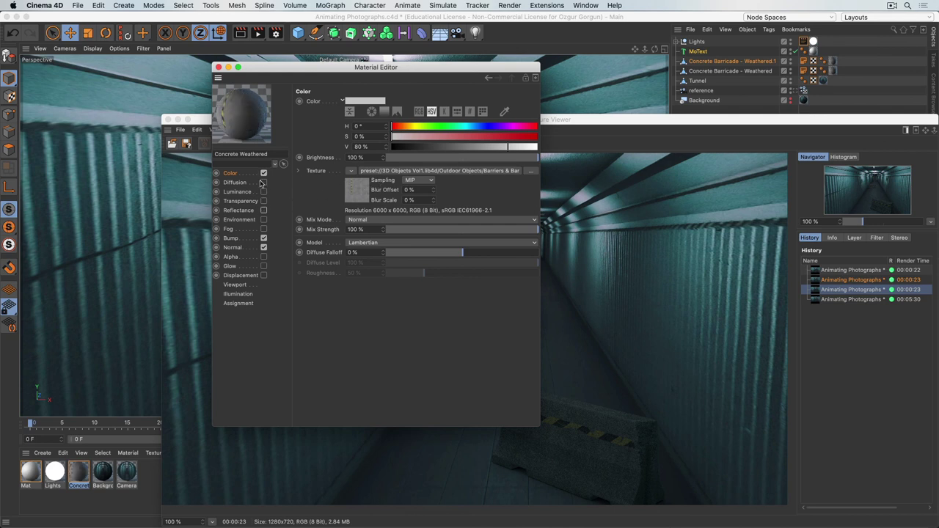
left_click(218, 67)
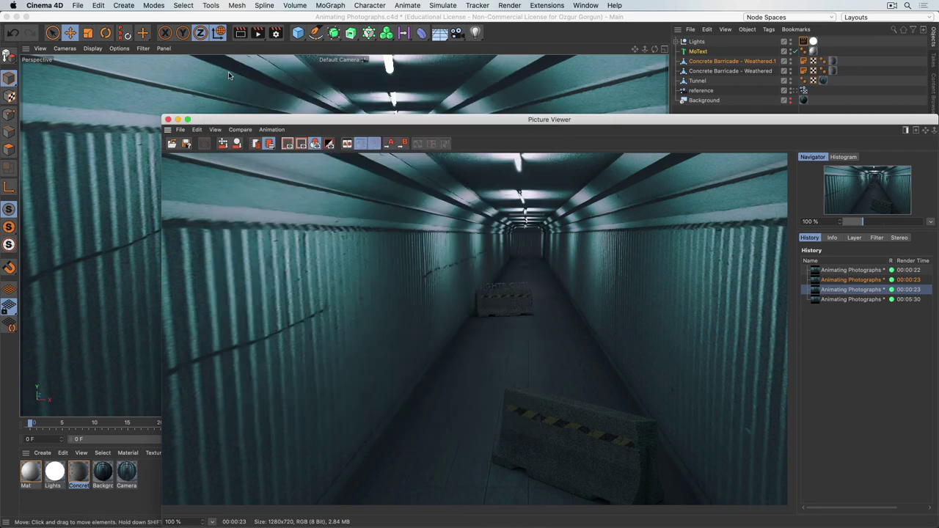
key("shift+r")
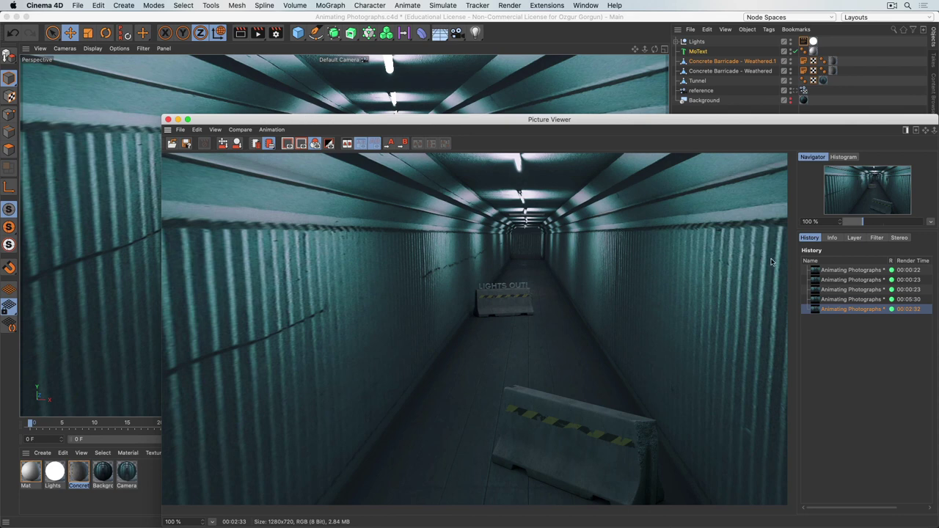
Flip between the newest render and the older long and quick renders, then close the Picture Viewer
left_click(844, 299)
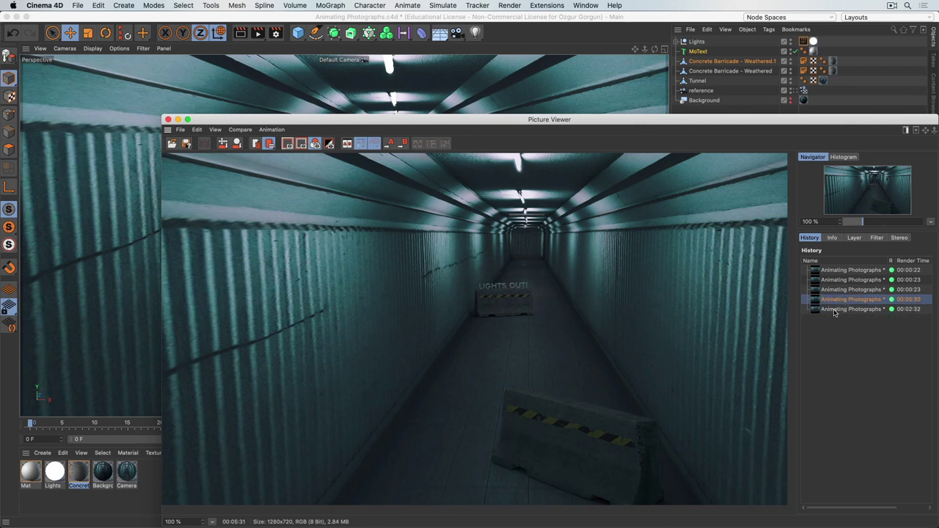
left_click(834, 310)
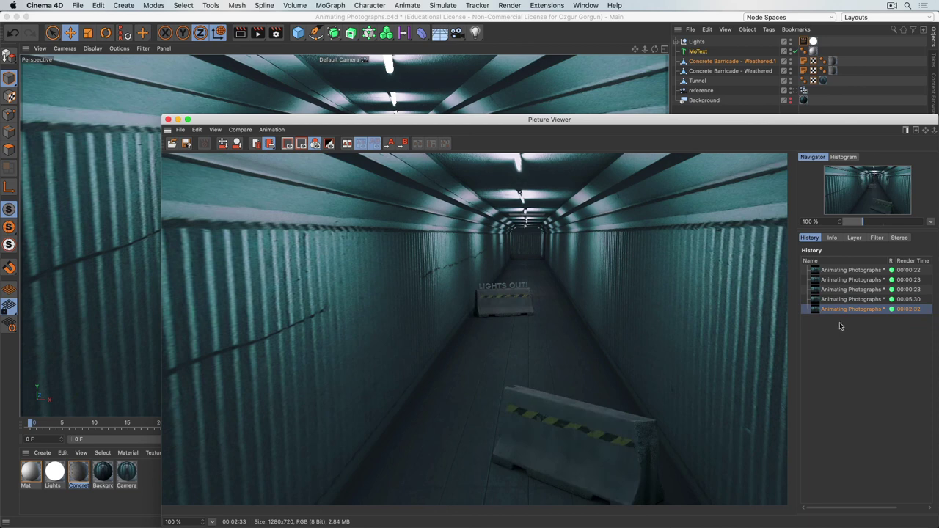
left_click(926, 300)
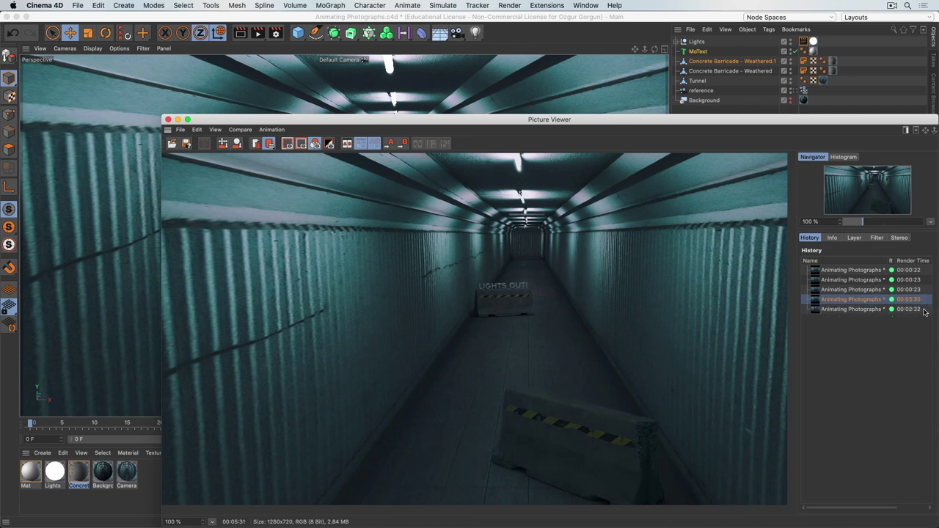
left_click(925, 310)
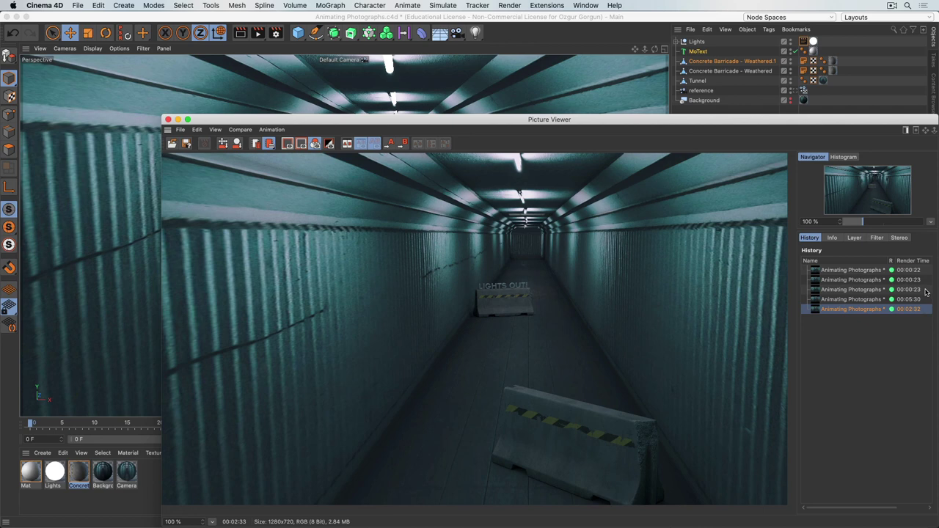
left_click(926, 290)
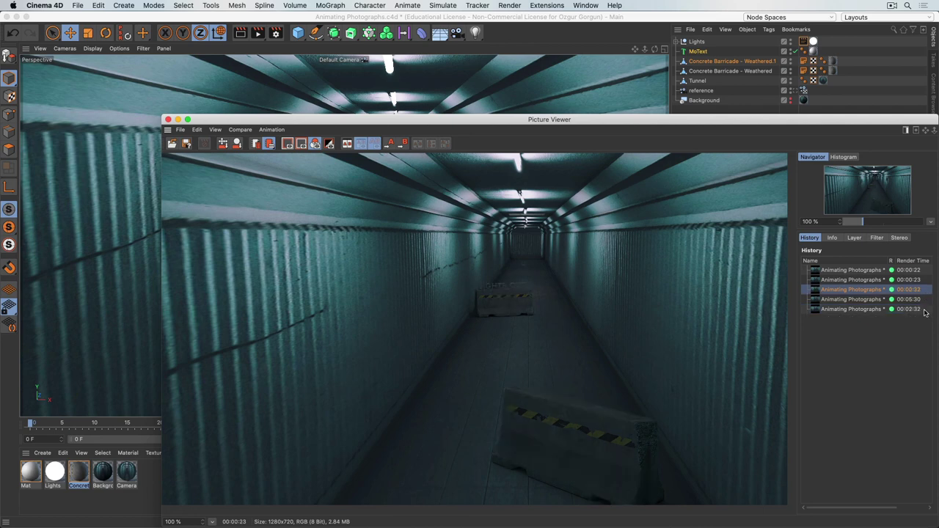
left_click(922, 310)
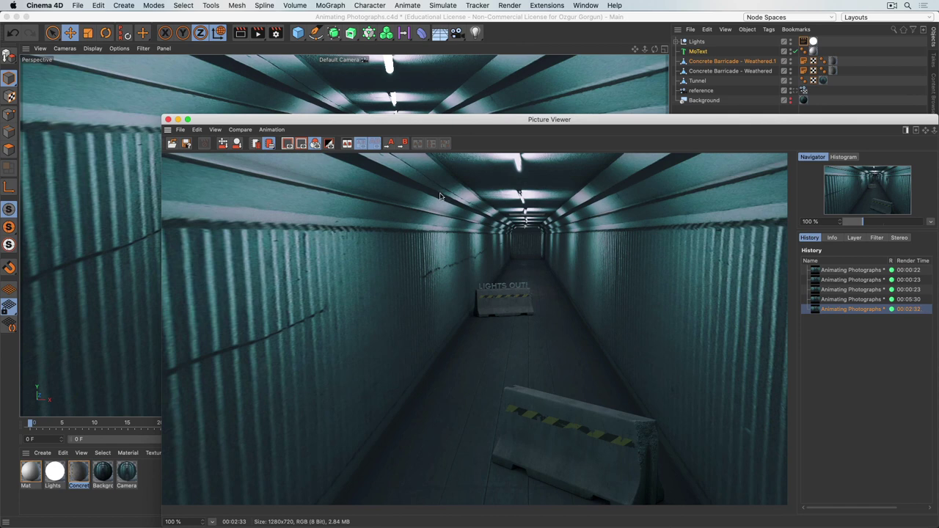
left_click(168, 119)
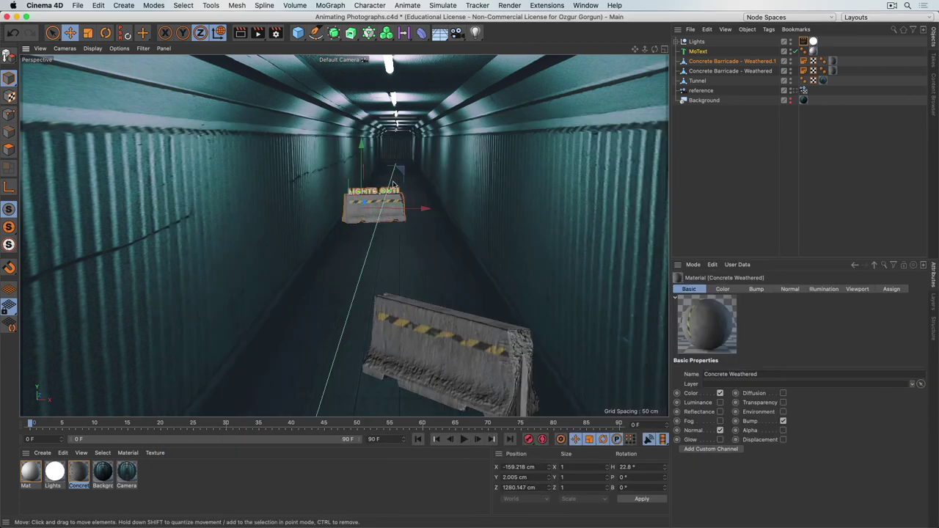
Add a camera from the current view and keyframe its position and rotation at frame 0
scroll(381, 195, "down", 3)
scroll(380, 194, "up", 5)
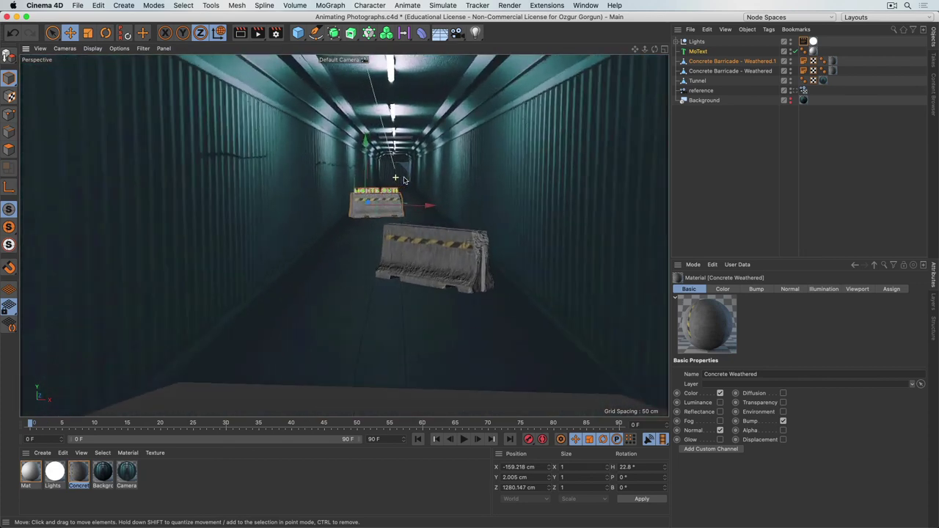
scroll(409, 180, "down", 2)
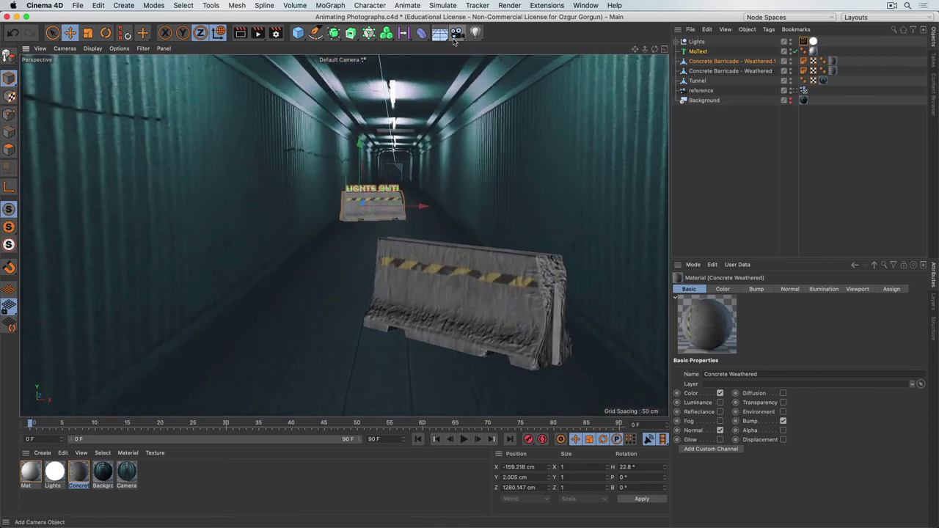
left_click(457, 32)
left_click(793, 41)
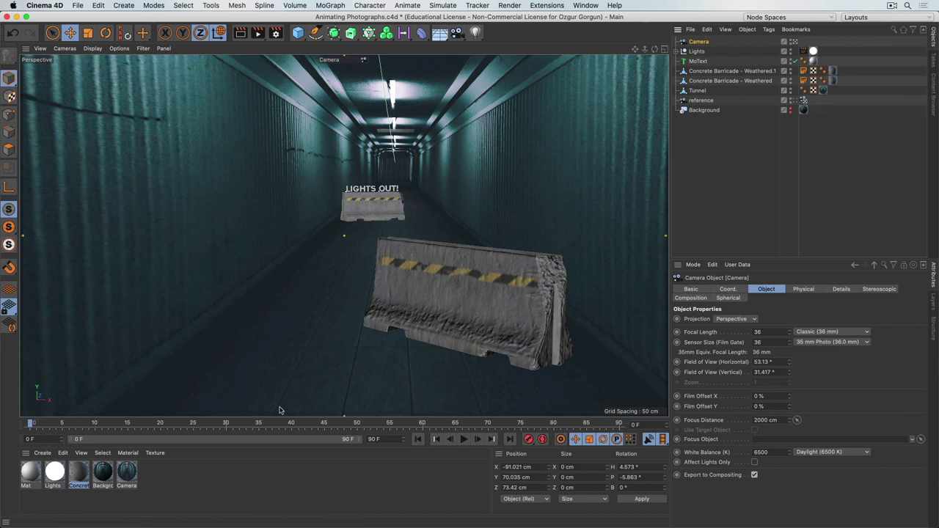
left_click(727, 289)
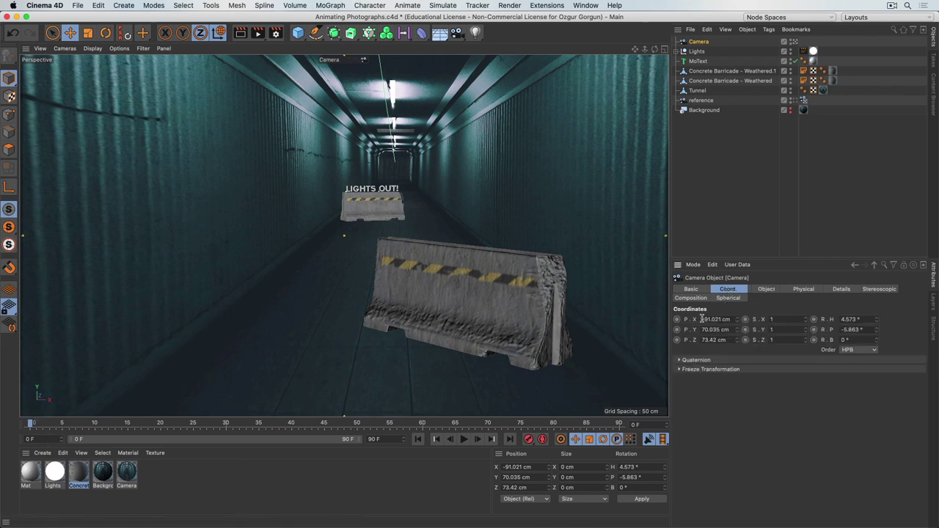
left_click(677, 319)
left_click(677, 329)
left_click(676, 340)
left_click(813, 319)
left_click(814, 330)
left_click(814, 340)
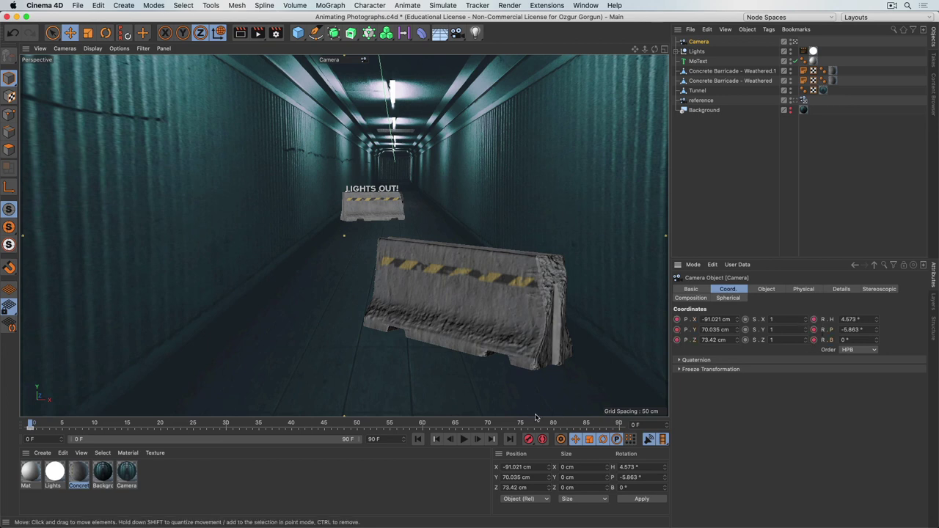
At frame 85, dolly the camera toward the barricade and keyframe its position and tilt
left_click_drag(349, 425, 588, 427)
scroll(409, 217, "up", 10)
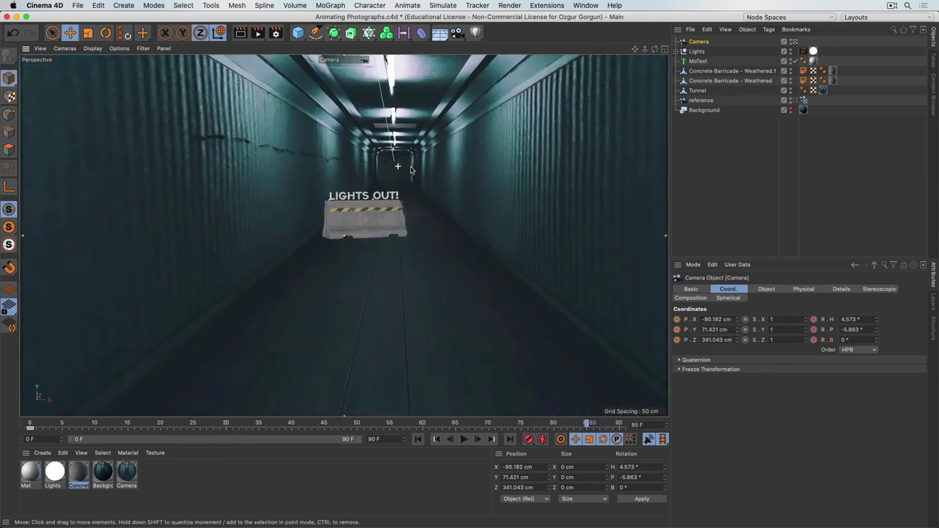
scroll(371, 226, "up", 8)
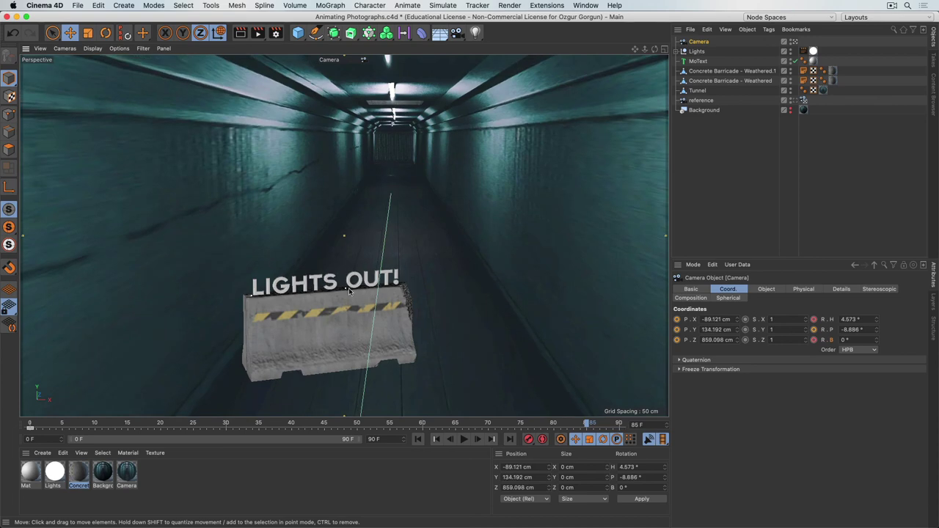
scroll(395, 268, "up", 3)
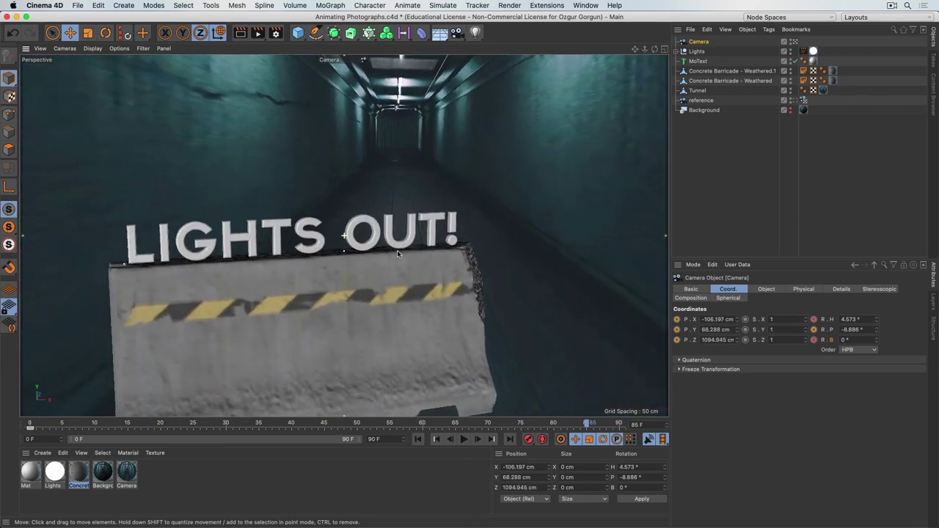
left_click(676, 319, "ctrl")
left_click(677, 330, "ctrl")
left_click(677, 340, "ctrl")
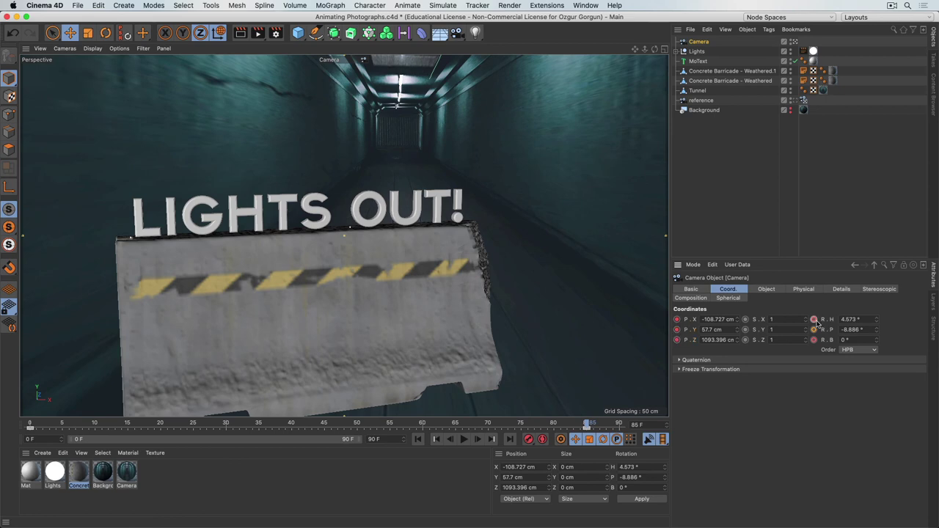
left_click(814, 330, "ctrl")
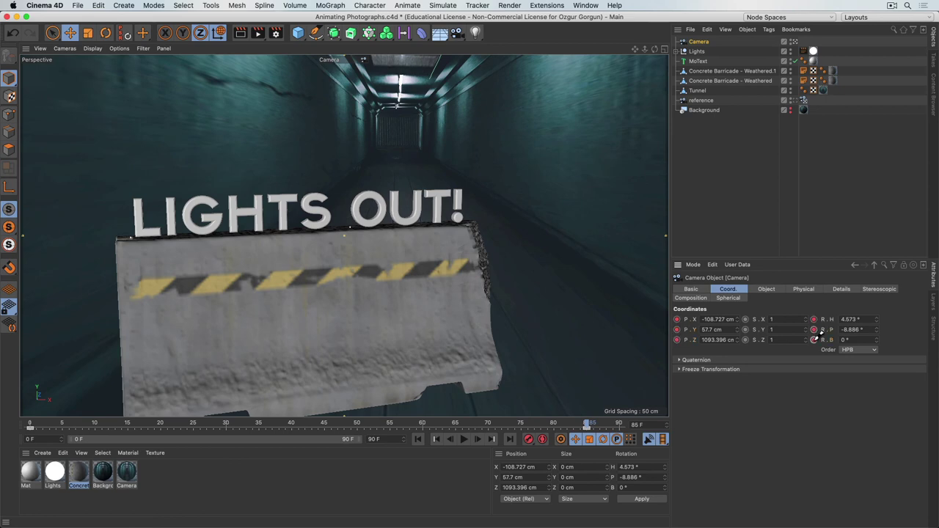
Play back the camera push-in from the start of the animation
left_click(418, 439)
left_click(463, 439)
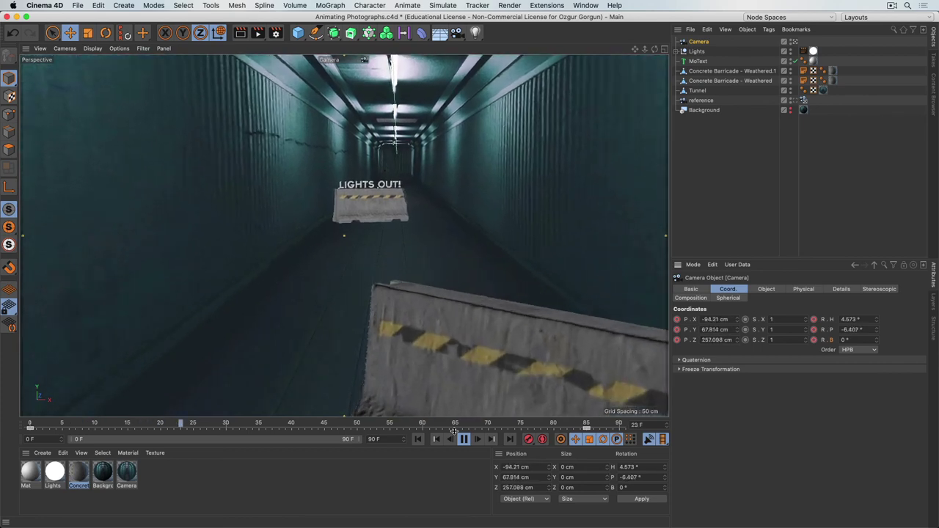
left_click(463, 439)
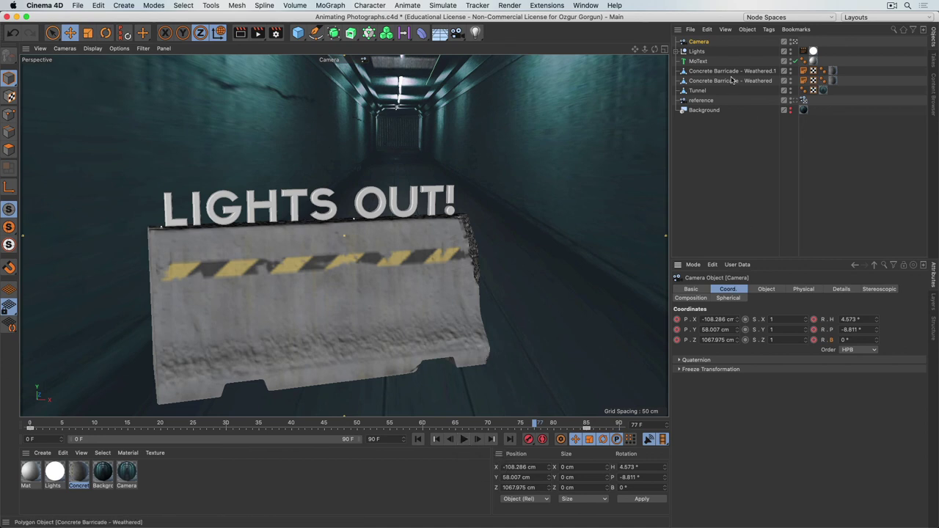
Add a Vibrate animation tag to the camera
right_click(701, 42)
mouse_move(715, 47)
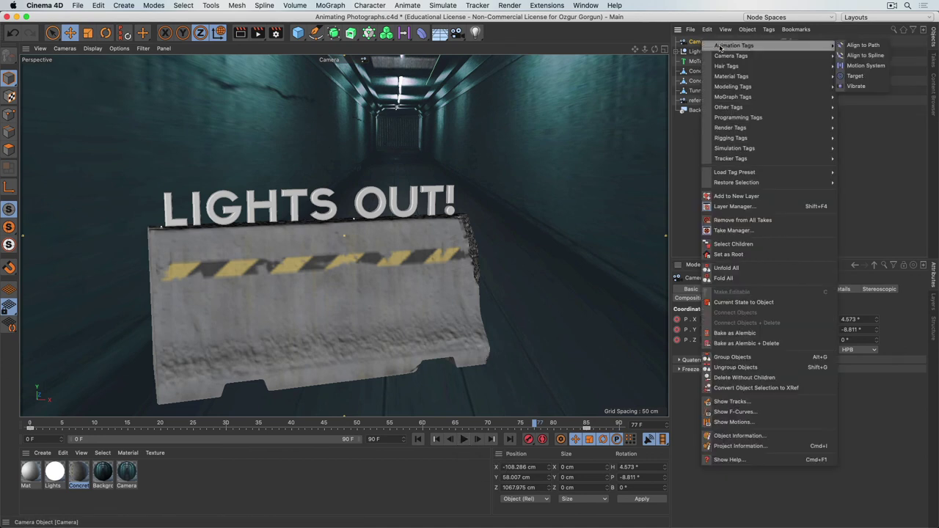
left_click(856, 87)
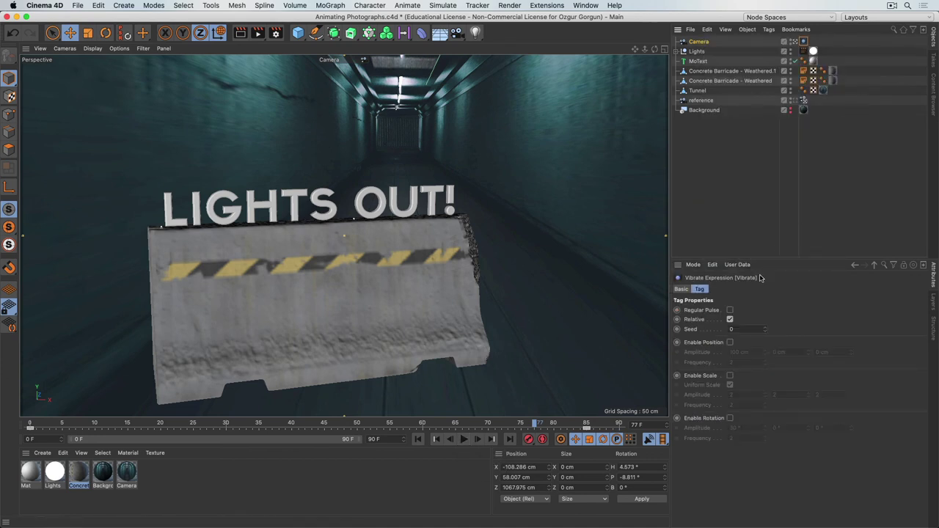
Enable rotation vibration at 3° amplitude on all three axes and preview the shake
left_click(729, 418)
left_click(747, 428)
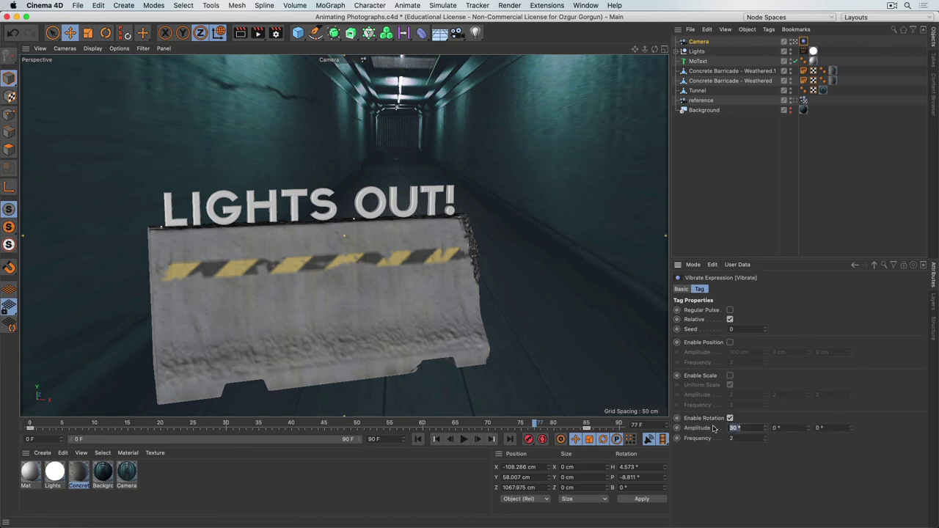
type("3")
key("Tab")
type("3")
key("Tab")
type("3")
key("Tab")
left_click(464, 438)
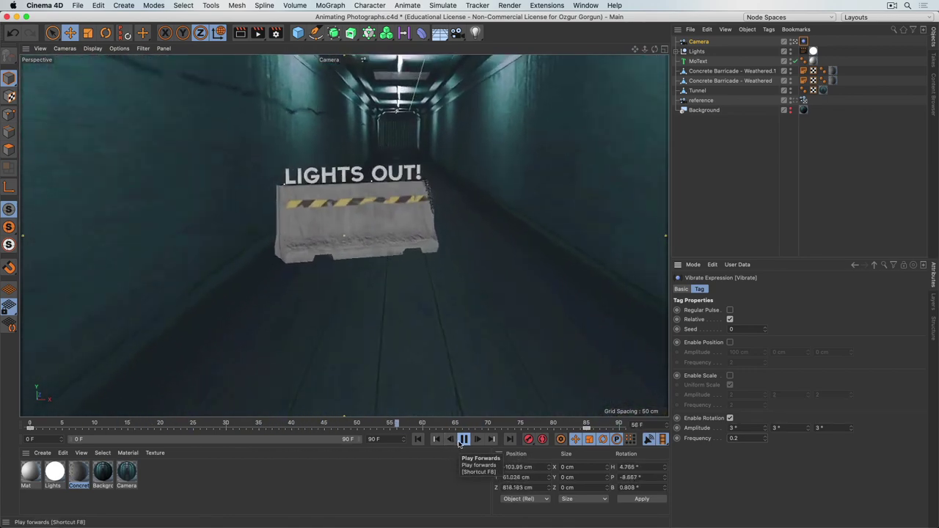
left_click(463, 439)
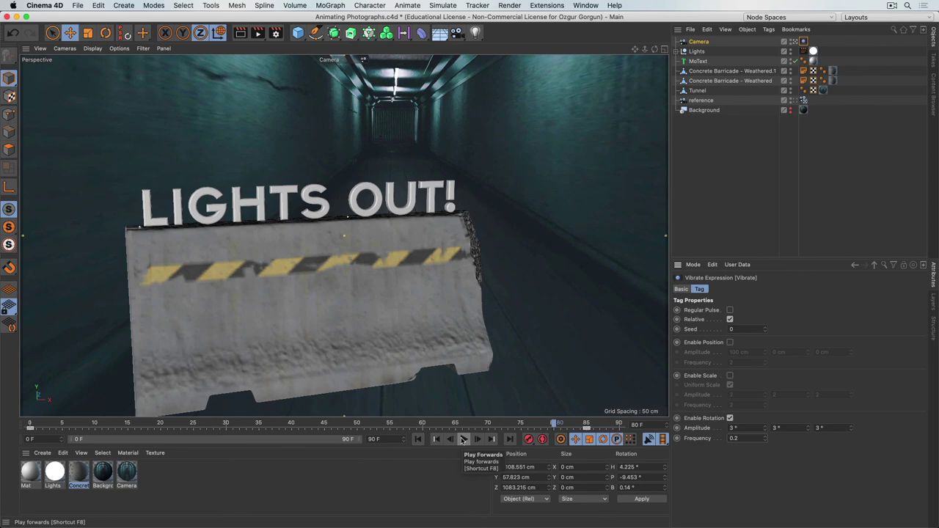